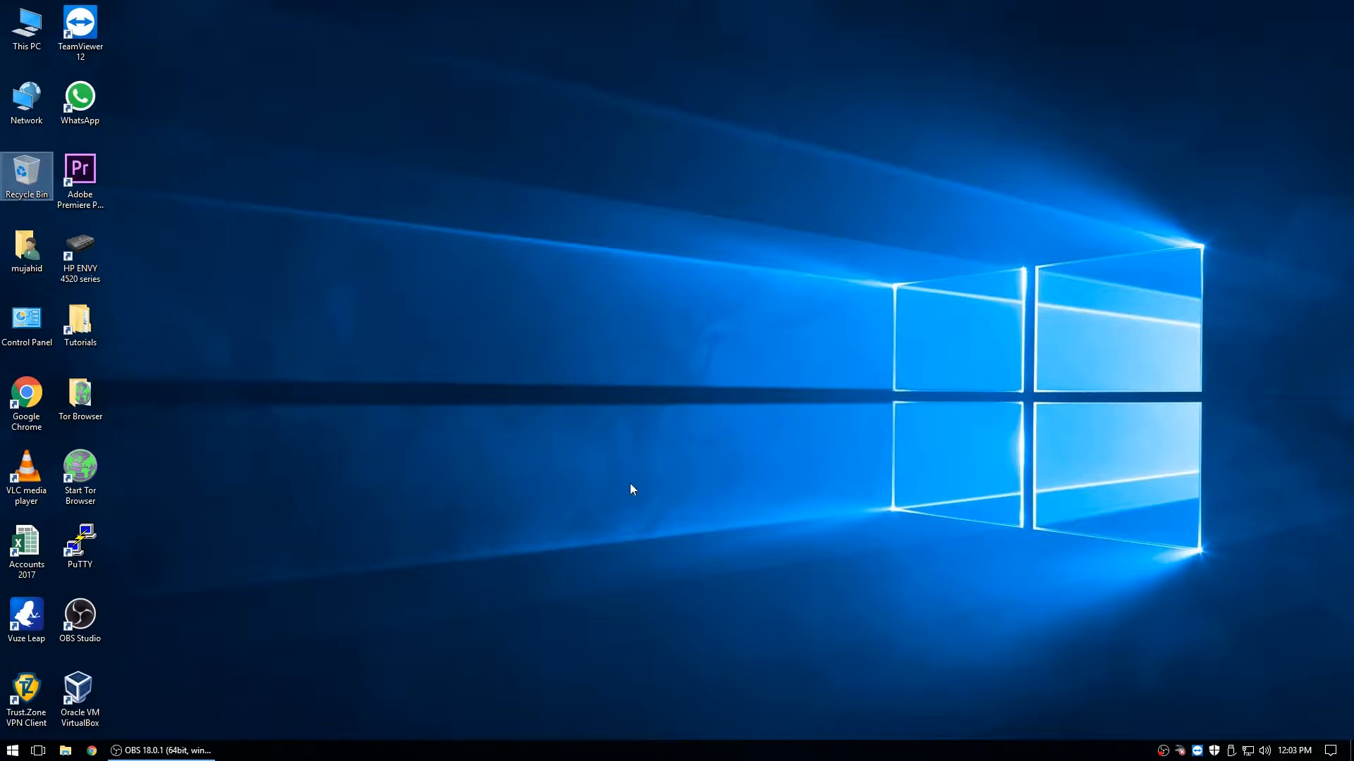
# - Launch Google Chrome from the Windows taskbar
pyautogui.click(93, 752)
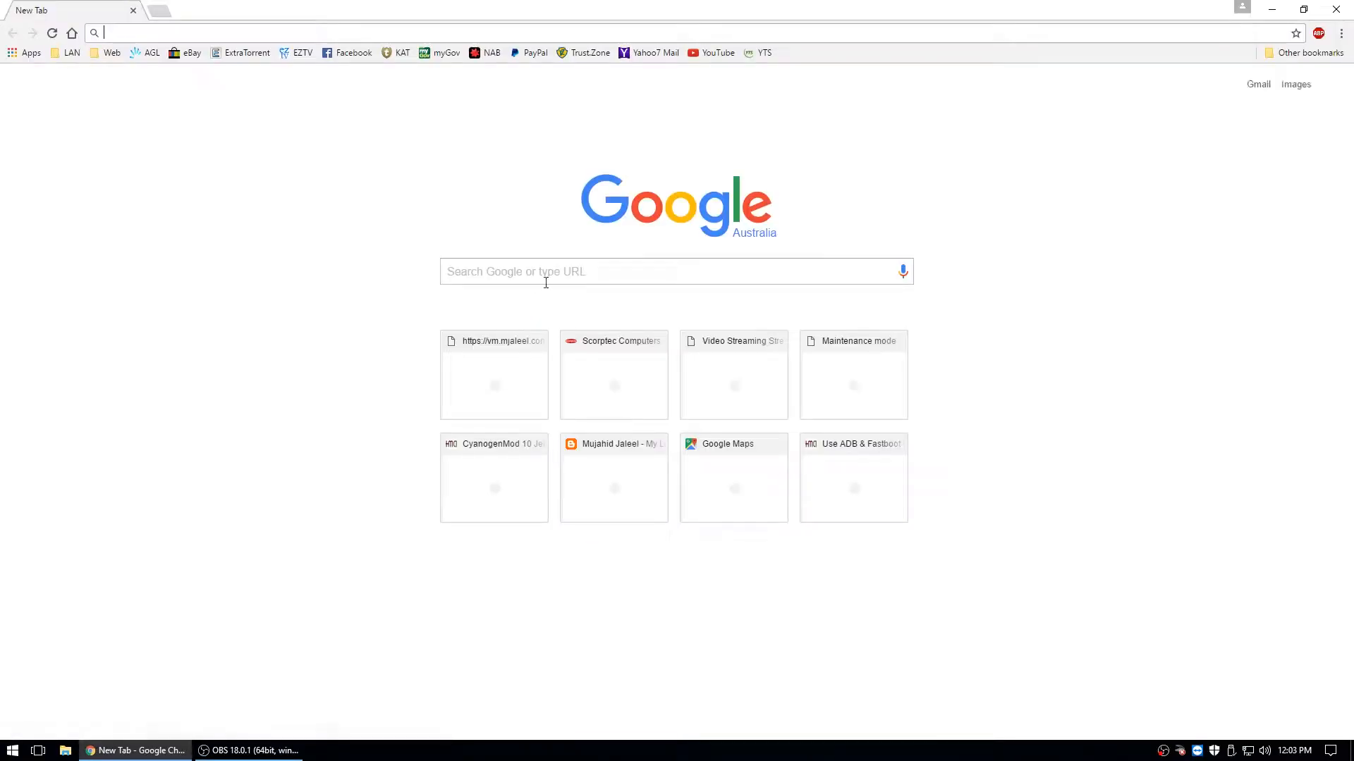
# - Search Google for 'linux mint' and open the 'Linux Mint: Main Page' result
pyautogui.click(544, 275)
pyautogui.write('linux')
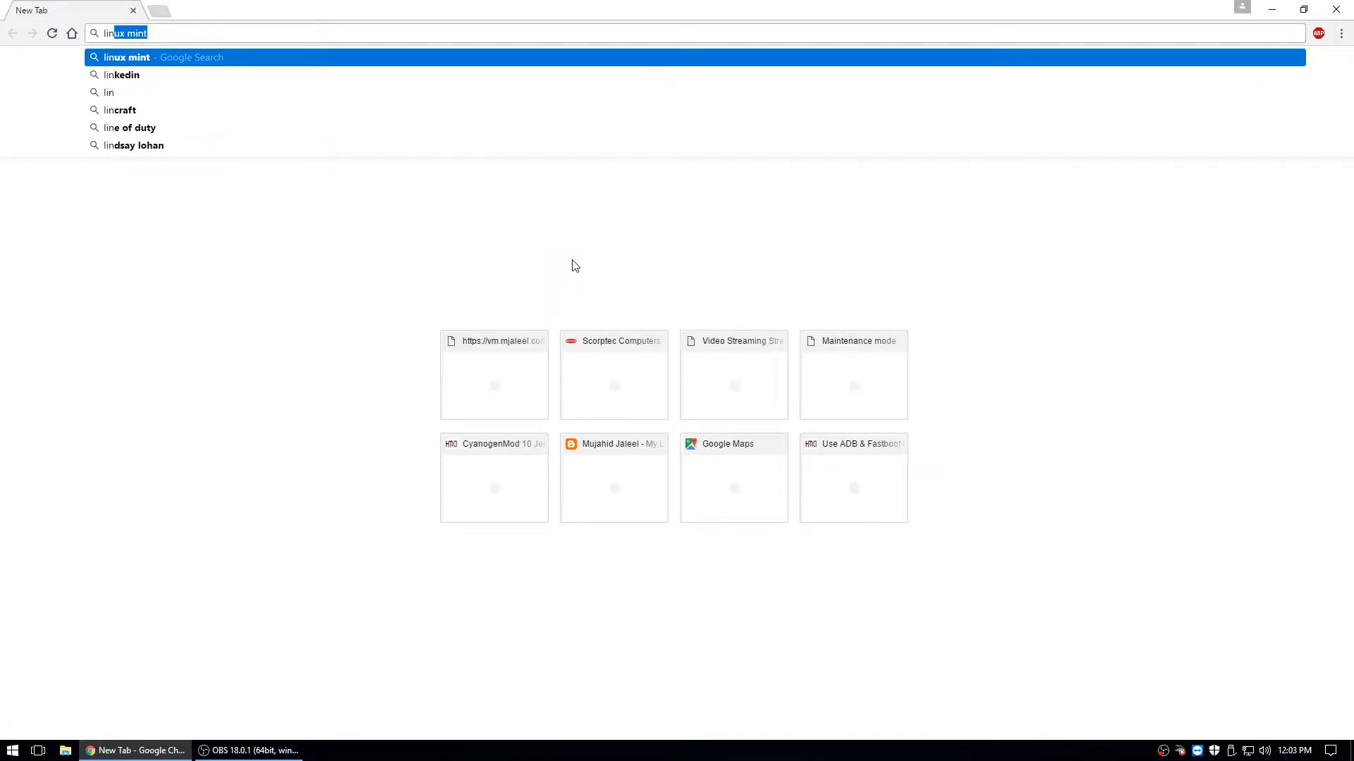
pyautogui.write(' mint')
pyautogui.press('Return')
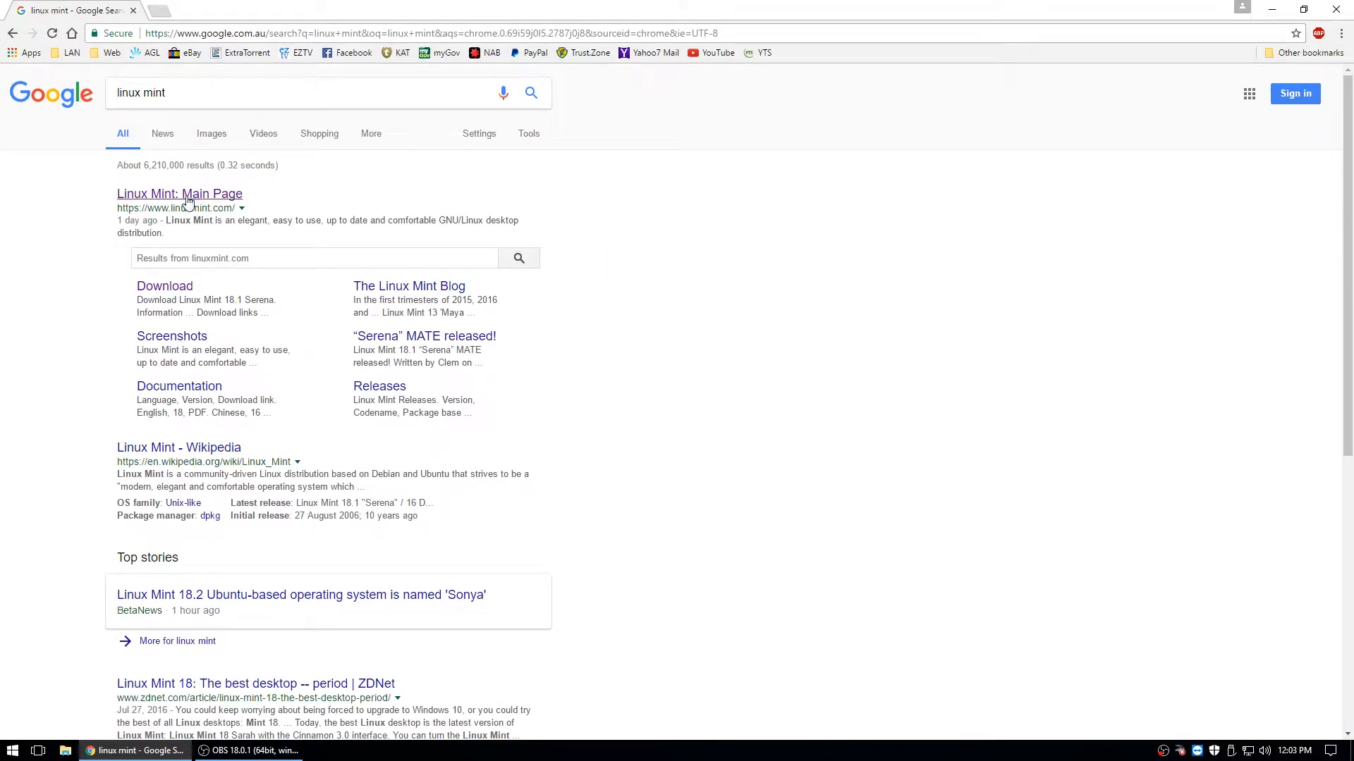
pyautogui.click(189, 201)
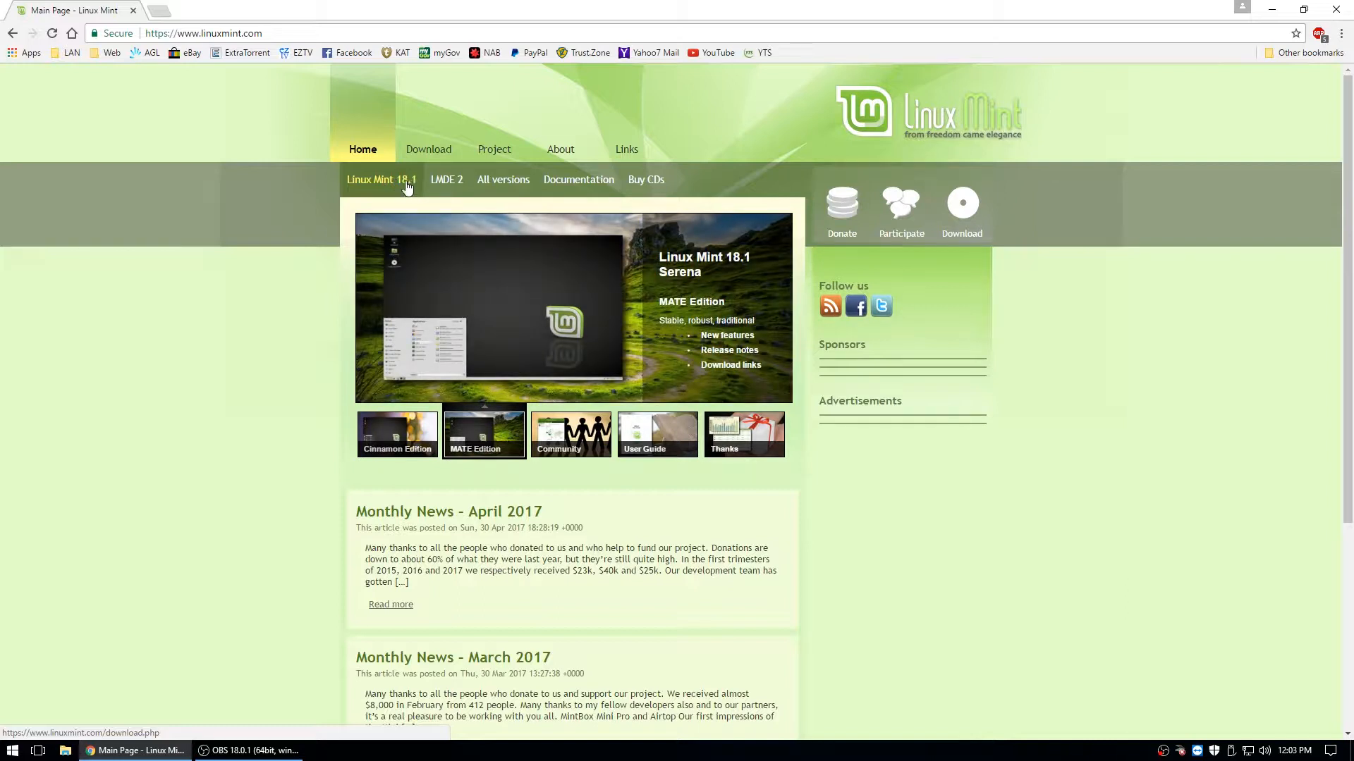
# - Go to the Linux Mint 18.1 download page and choose the Cinnamon 64-bit edition
pyautogui.click(399, 182)
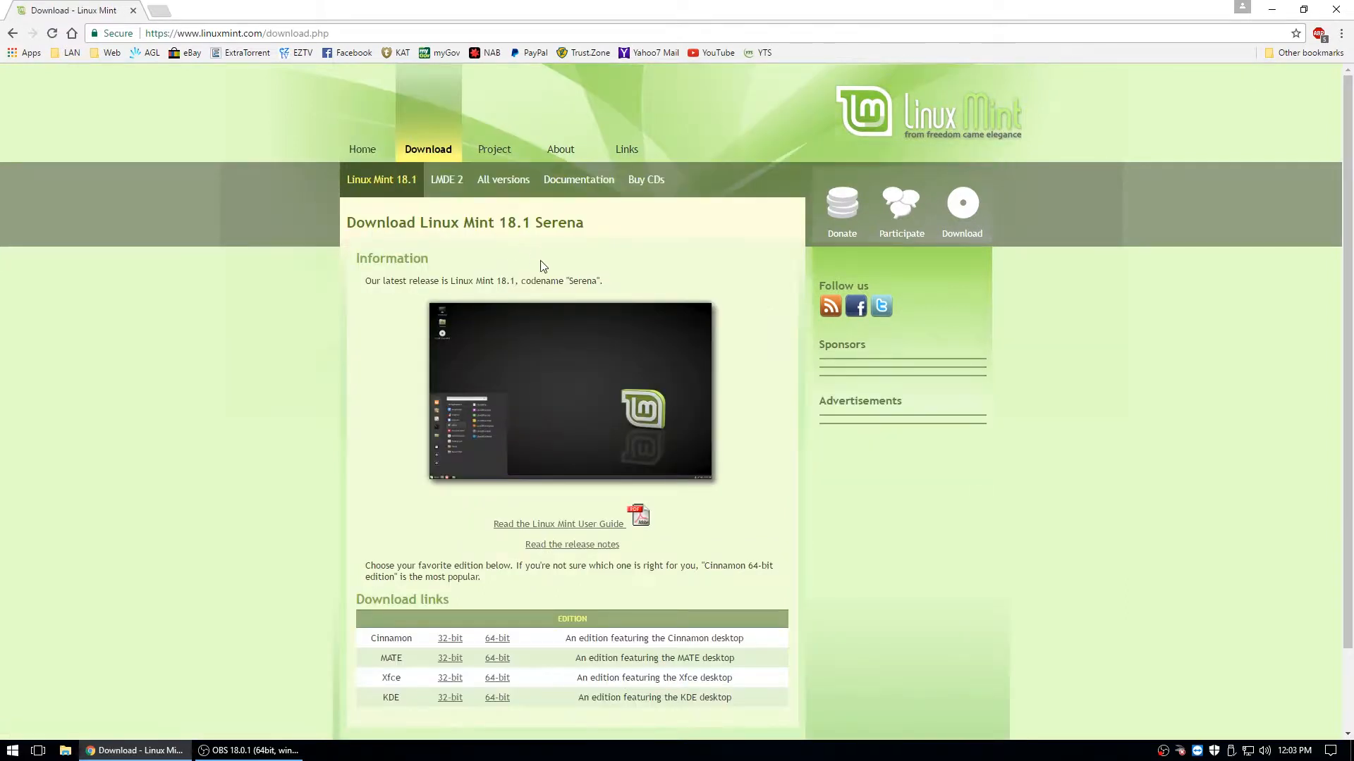
pyautogui.scroll(-2, 540, 271)
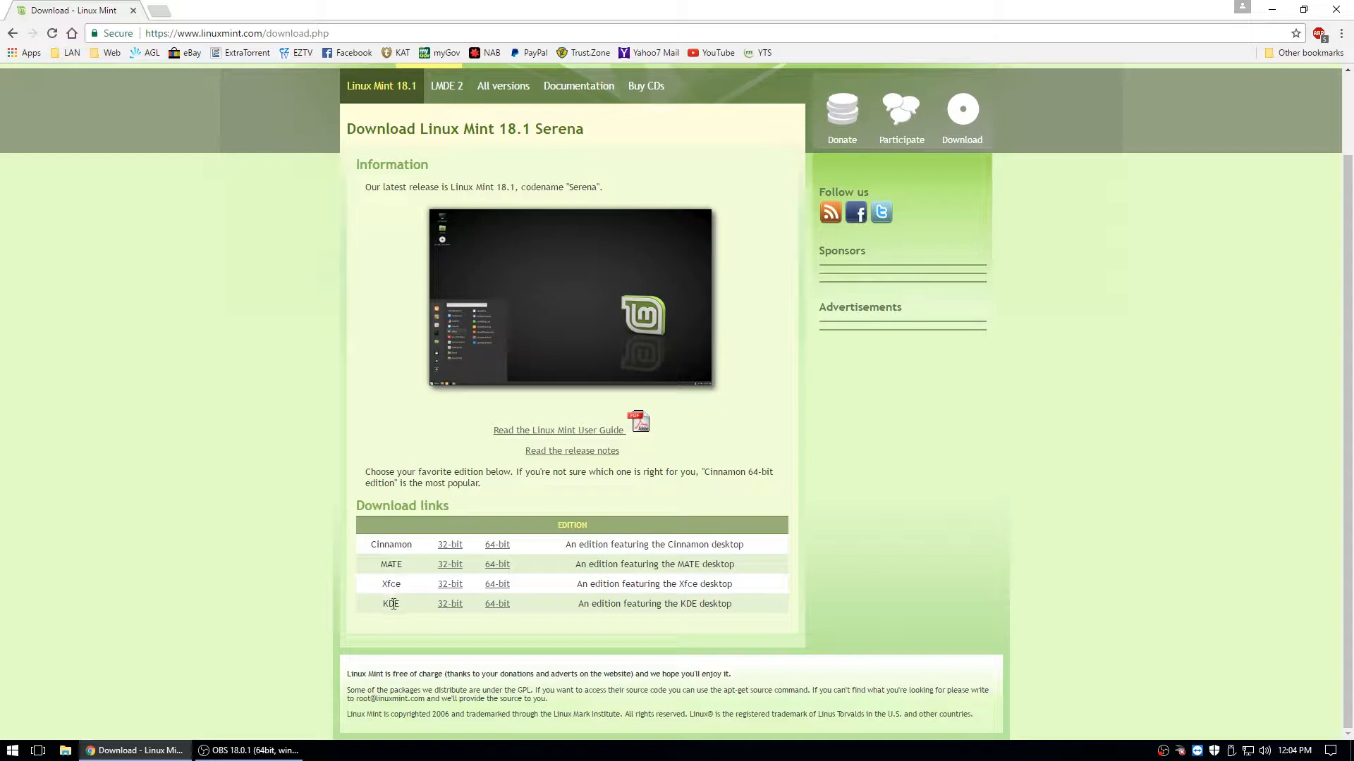
pyautogui.click(499, 546)
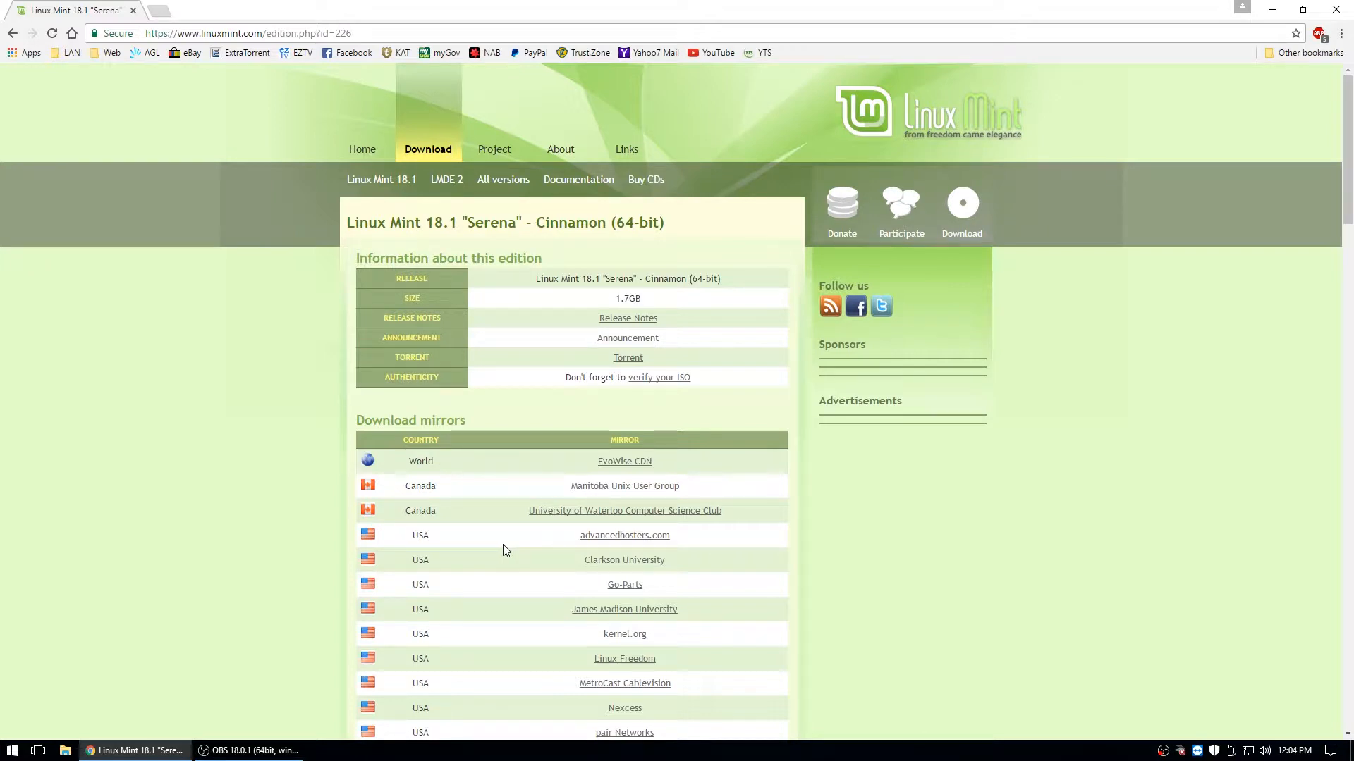
# - Scroll through the Cinnamon 64-bit download mirrors to the bottom, then close Chrome
pyautogui.scroll(-2, 324, 499)
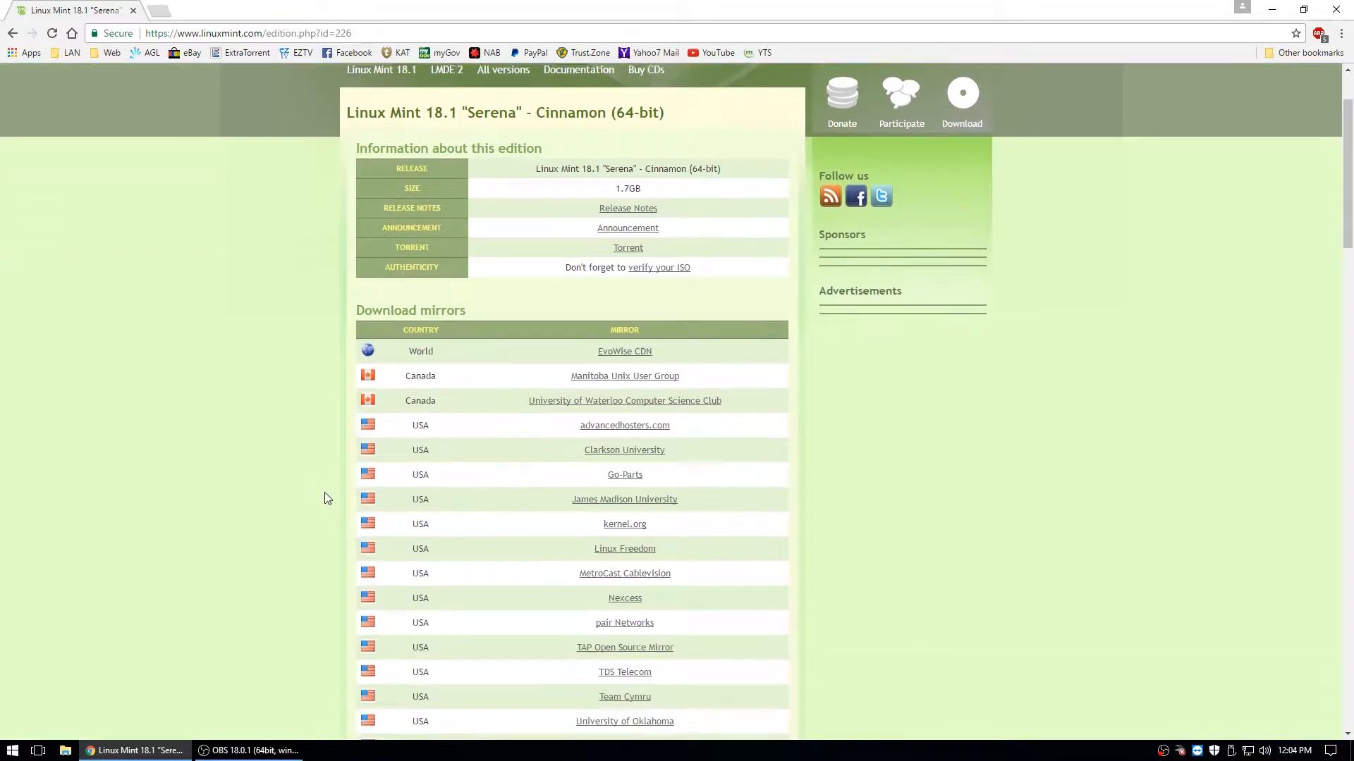
pyautogui.scroll(-4, 319, 502)
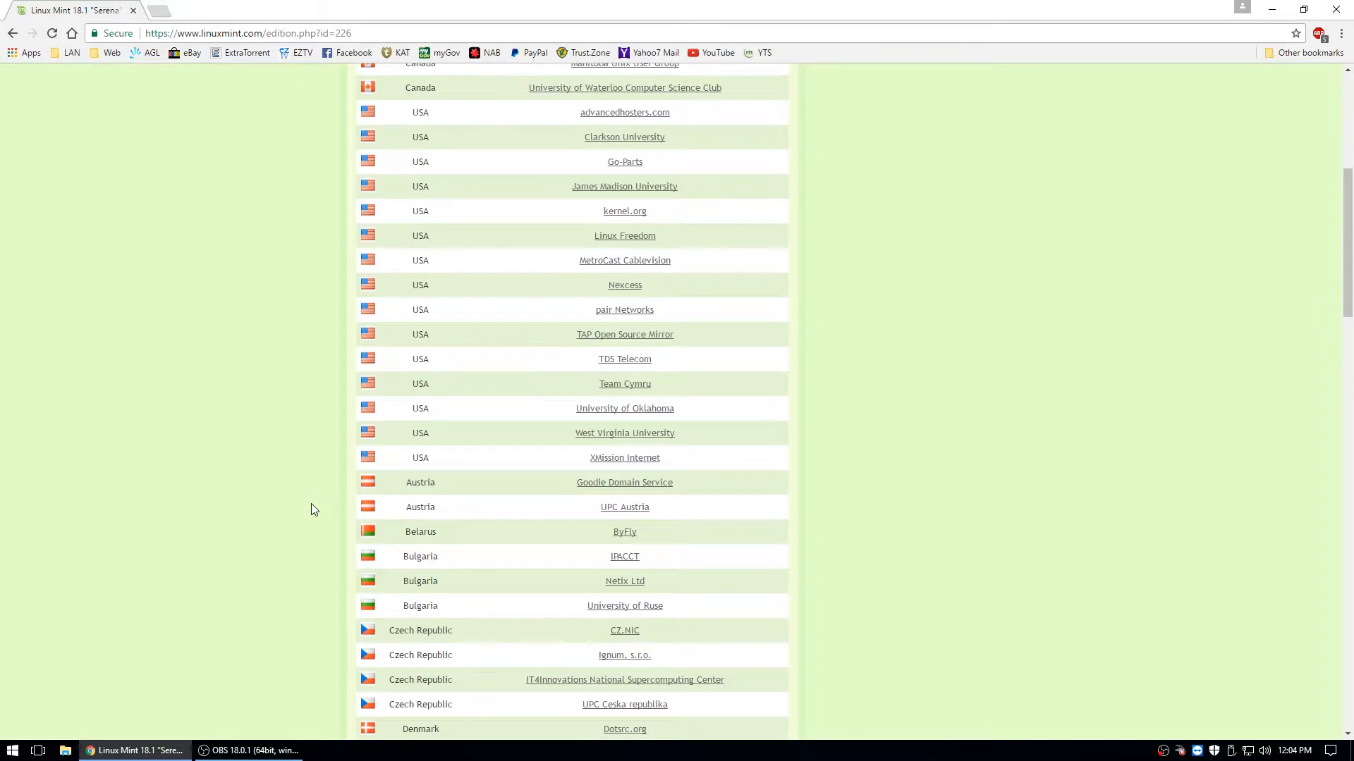
pyautogui.scroll(3, 295, 491)
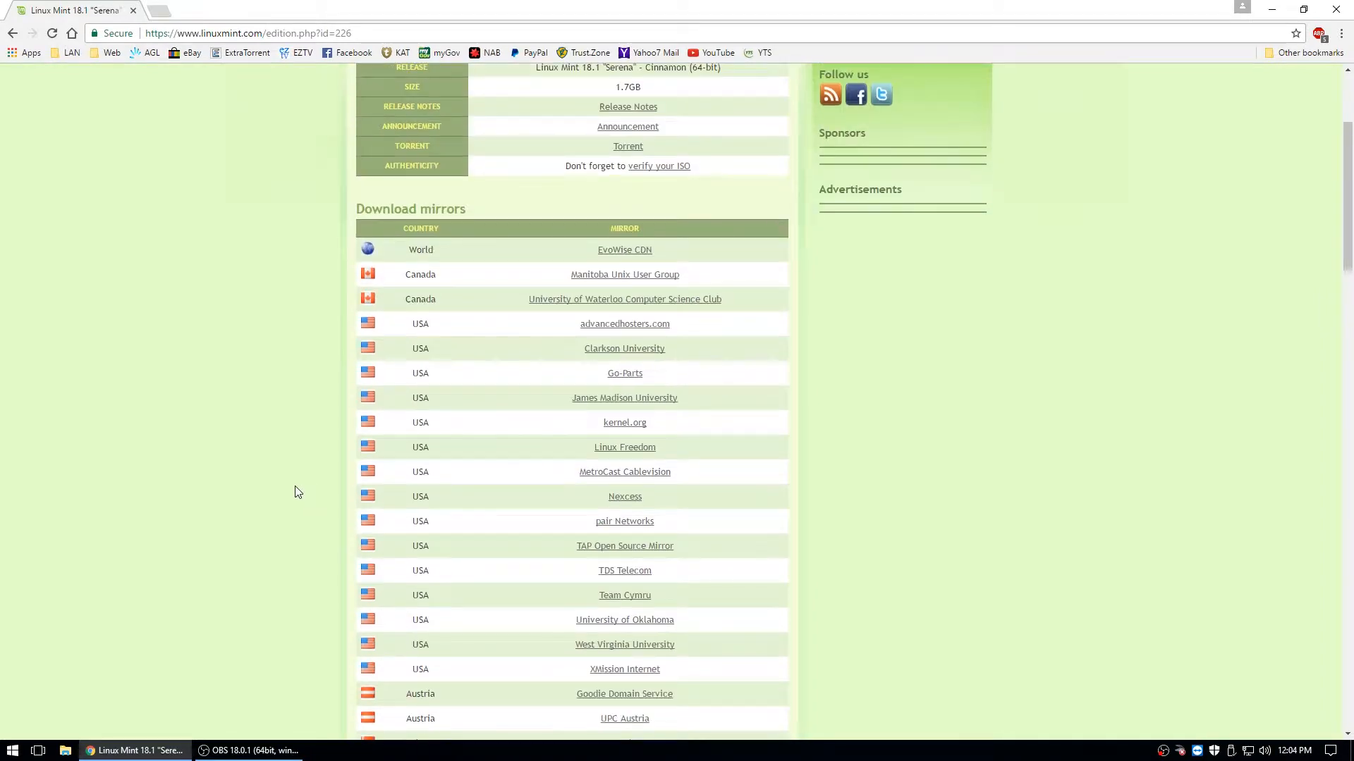
pyautogui.scroll(-2, 295, 490)
pyautogui.scroll(5, 268, 477)
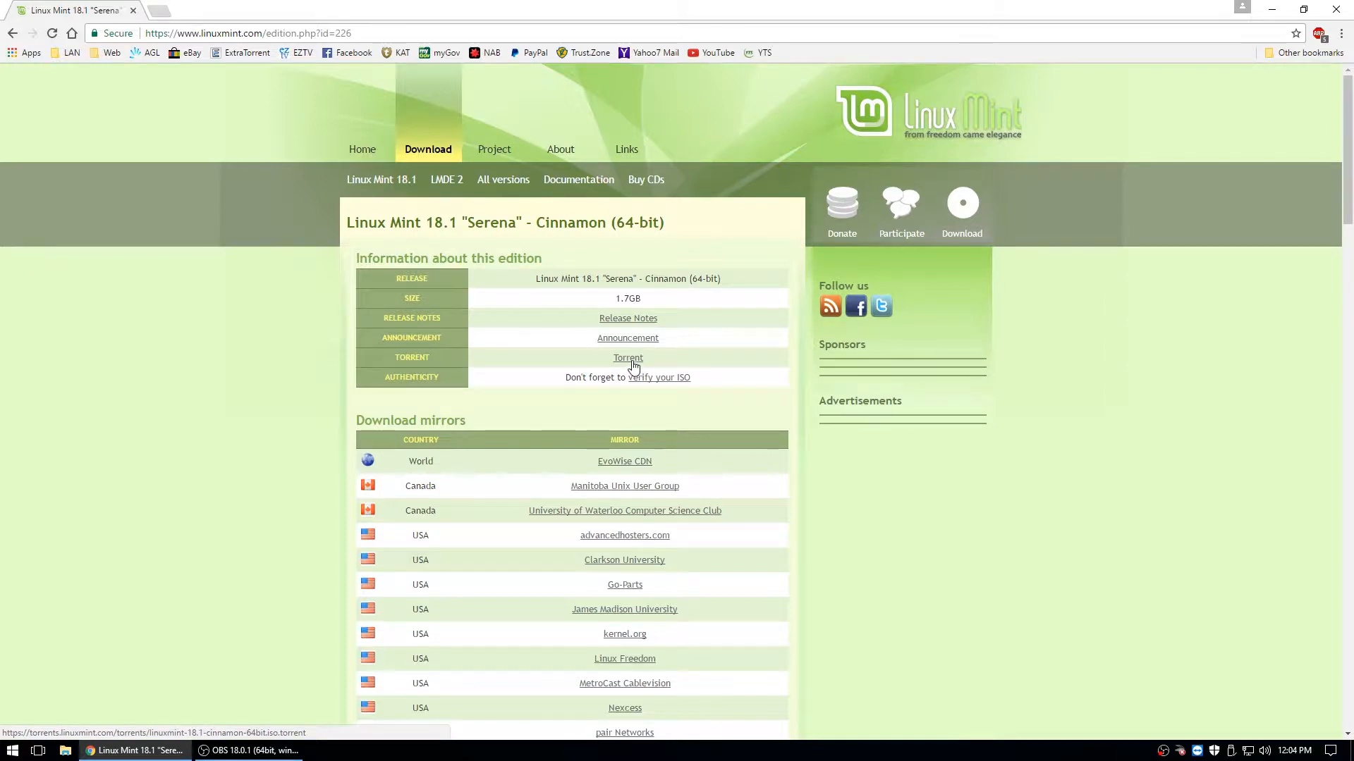
pyautogui.scroll(-1, 634, 362)
pyautogui.scroll(-4, 633, 365)
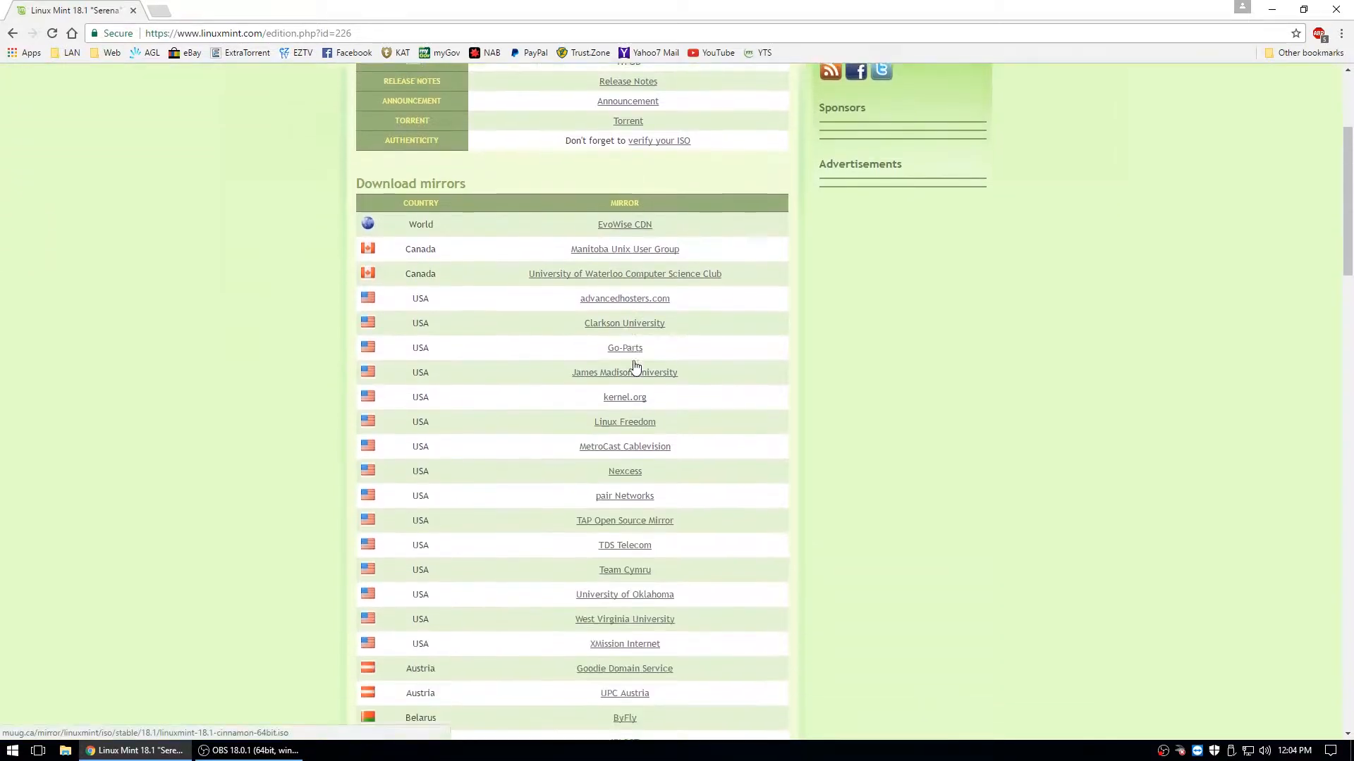
pyautogui.scroll(-1, 630, 363)
pyautogui.scroll(-12, 630, 364)
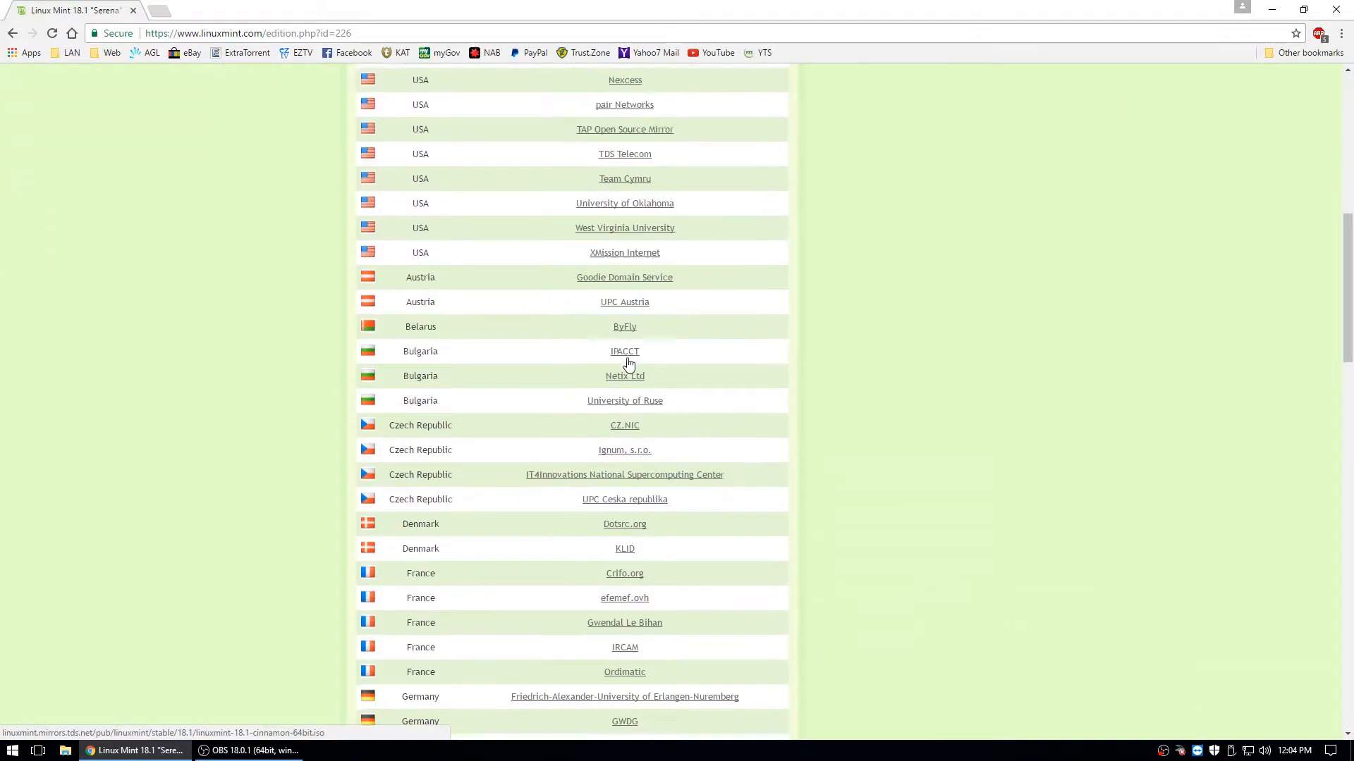
pyautogui.scroll(-9, 623, 363)
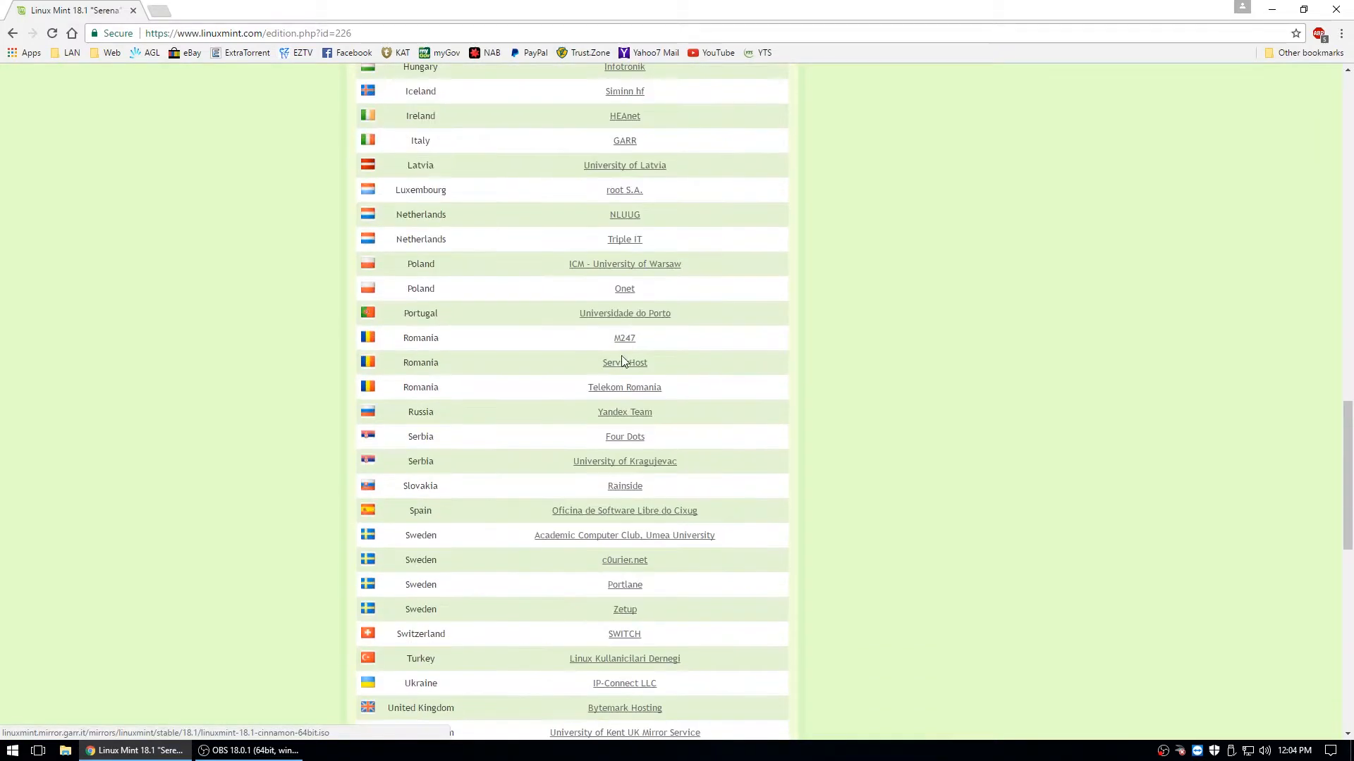
pyautogui.scroll(-4, 619, 345)
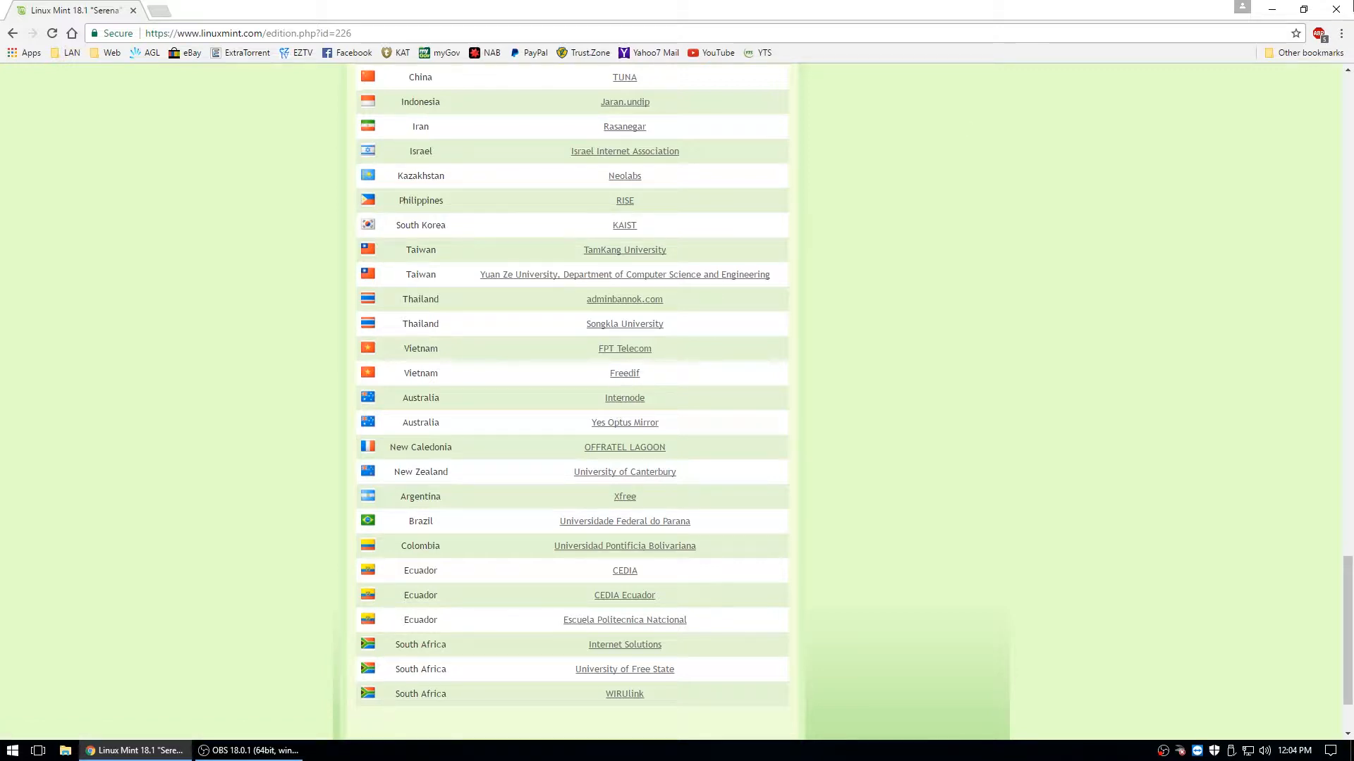
pyautogui.click(1336, 9)
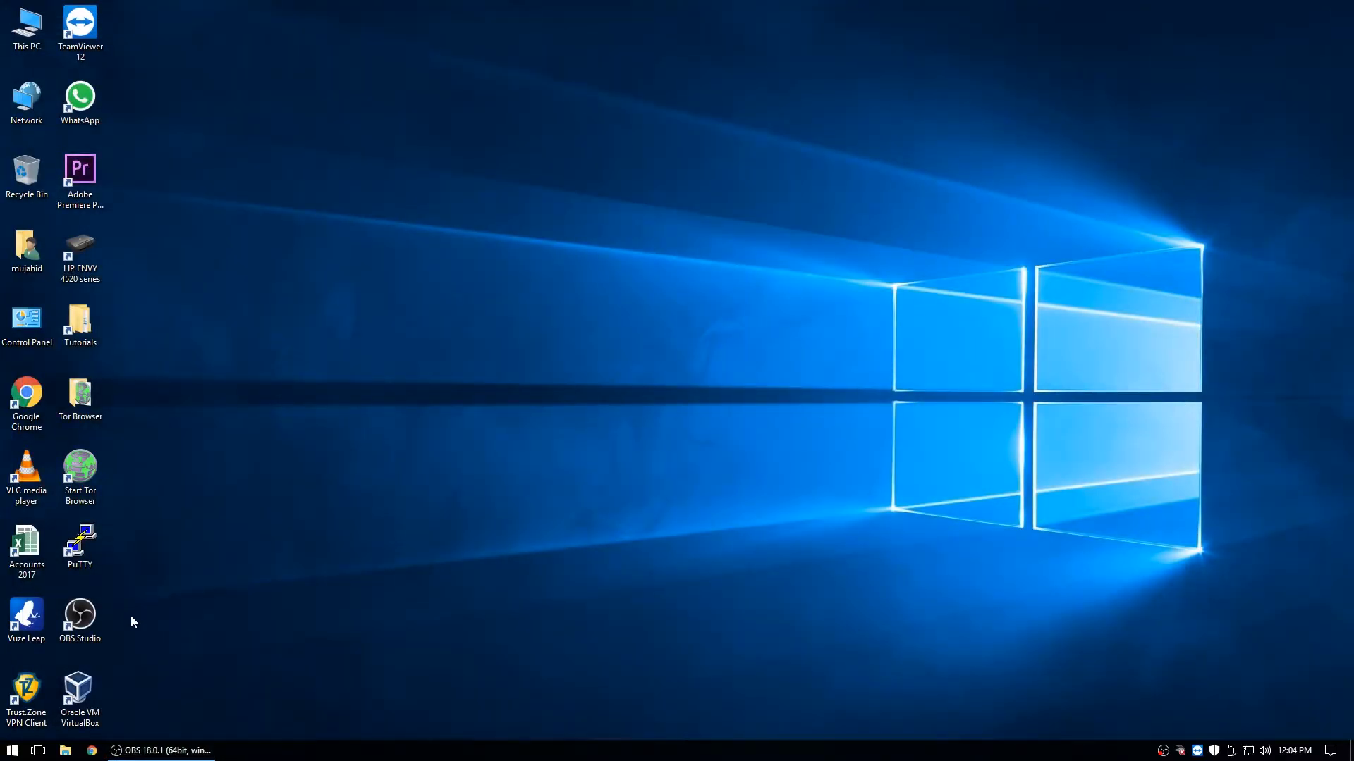
# - Launch VirtualBox and start a new machine named 'linux mint'
pyautogui.doubleClick(87, 687)
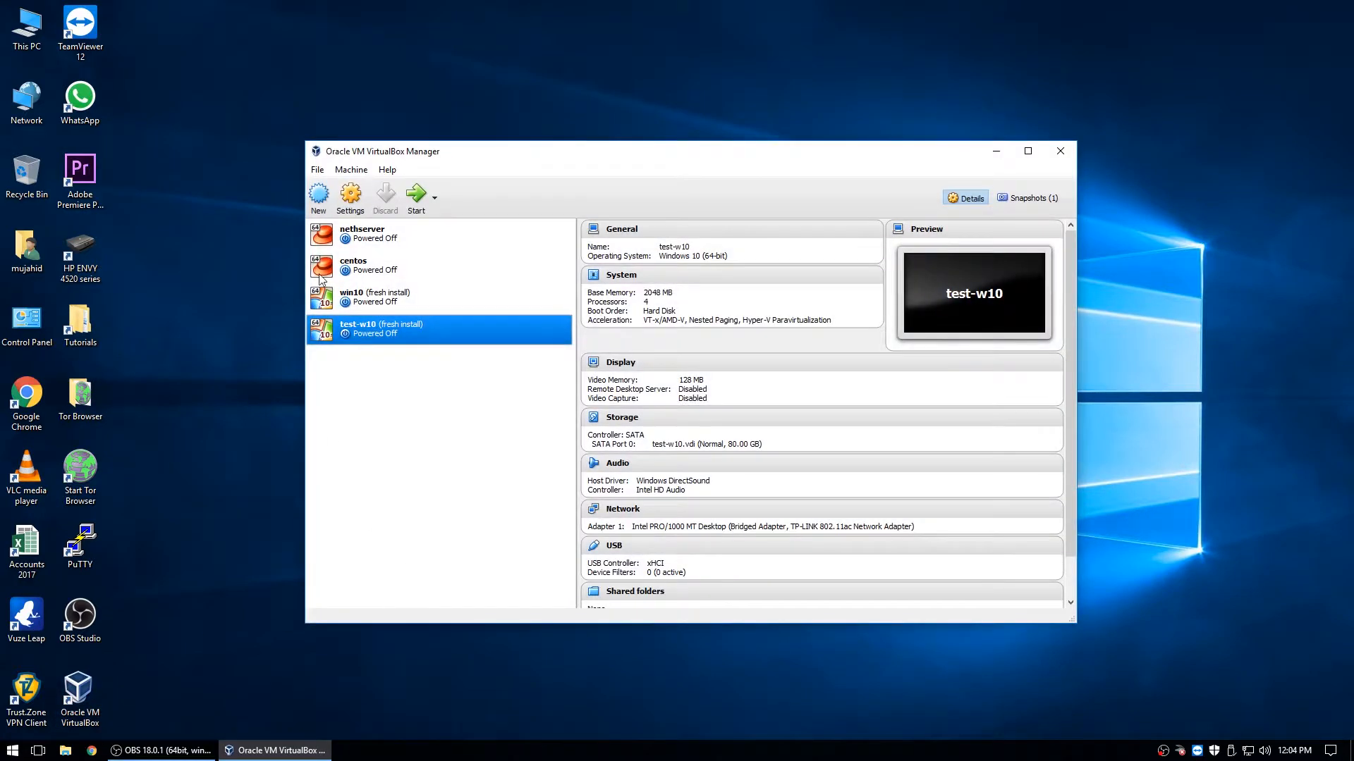
pyautogui.click(319, 196)
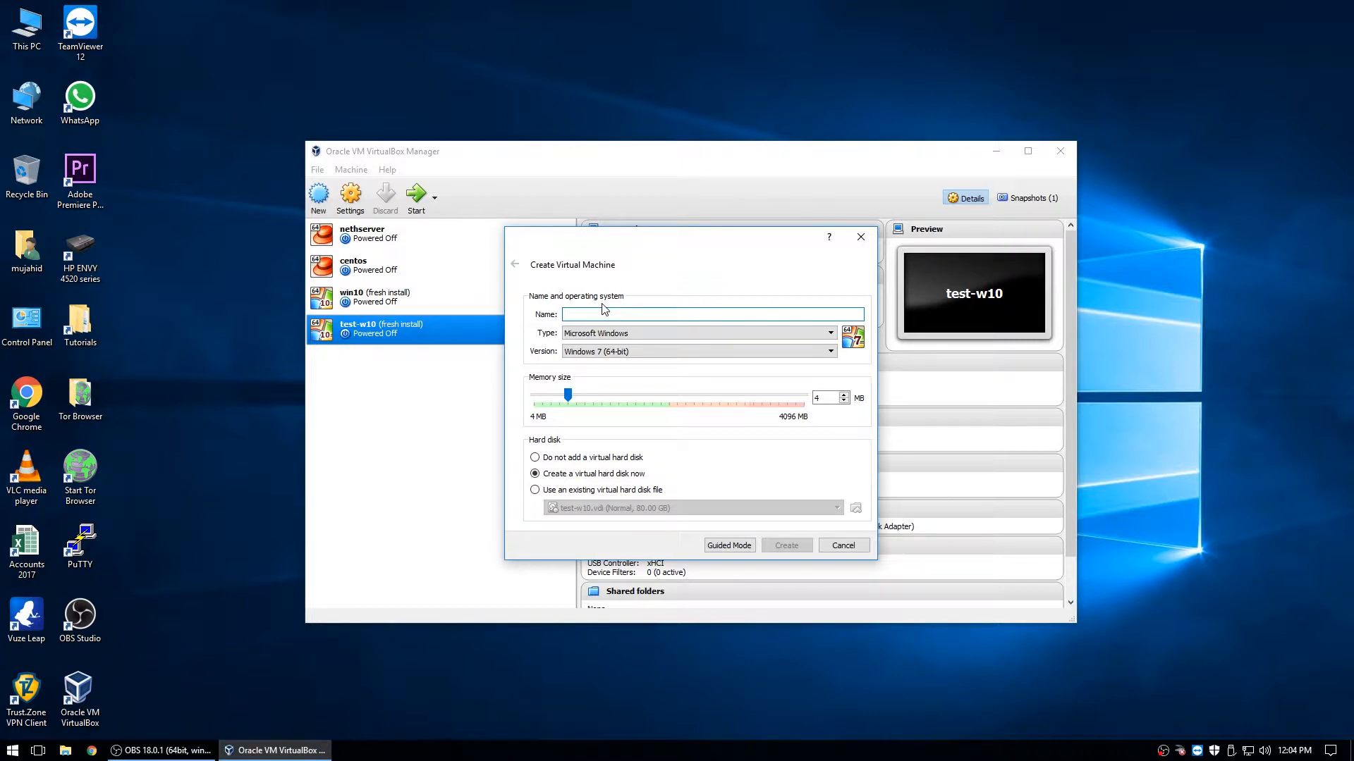
pyautogui.write('l')
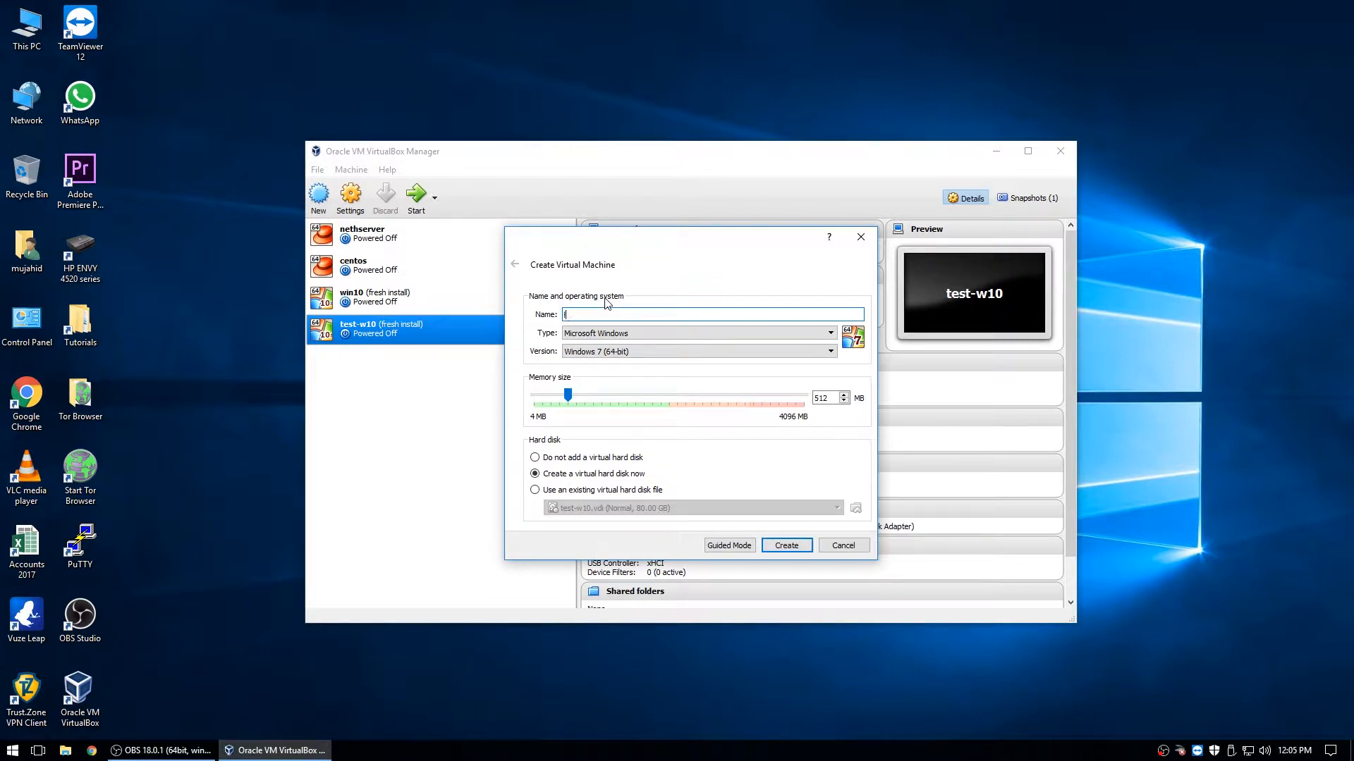
pyautogui.write('inux')
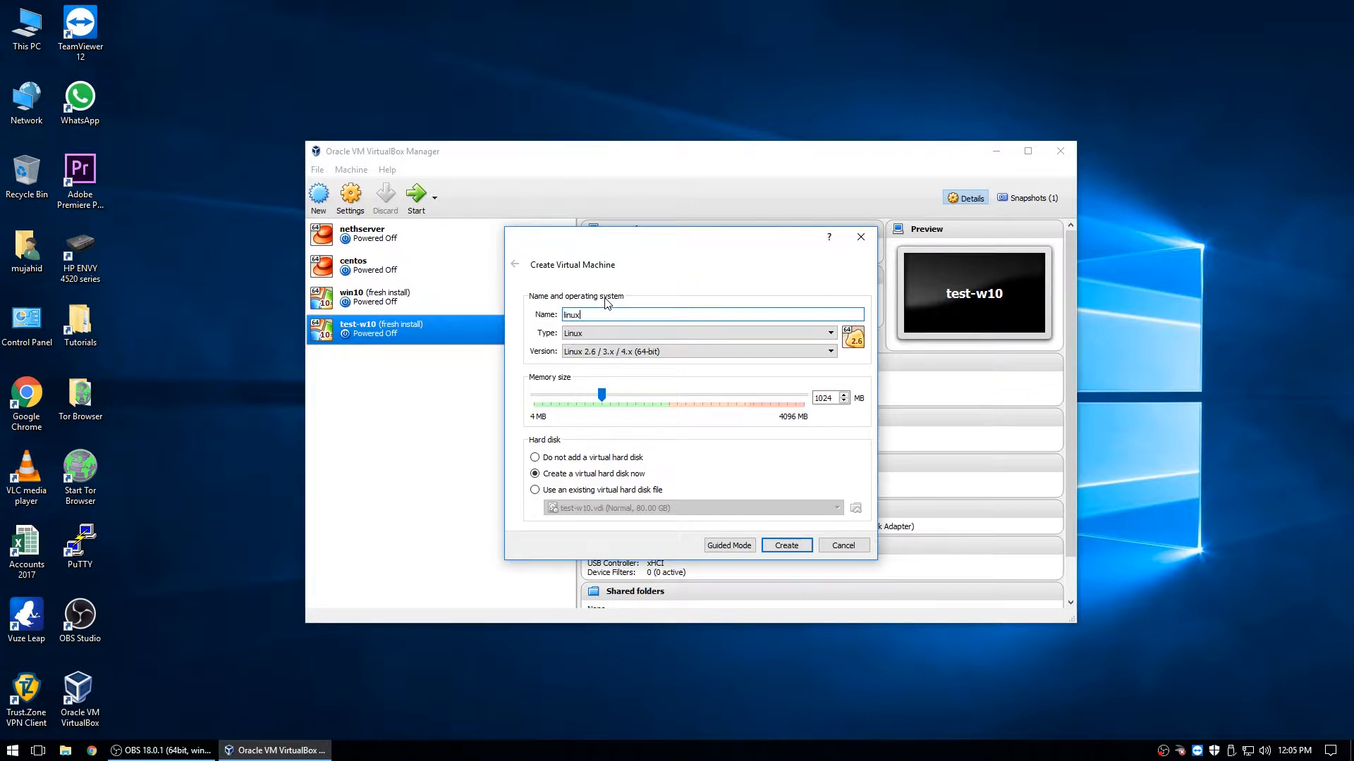
pyautogui.write(' mint cinnam')
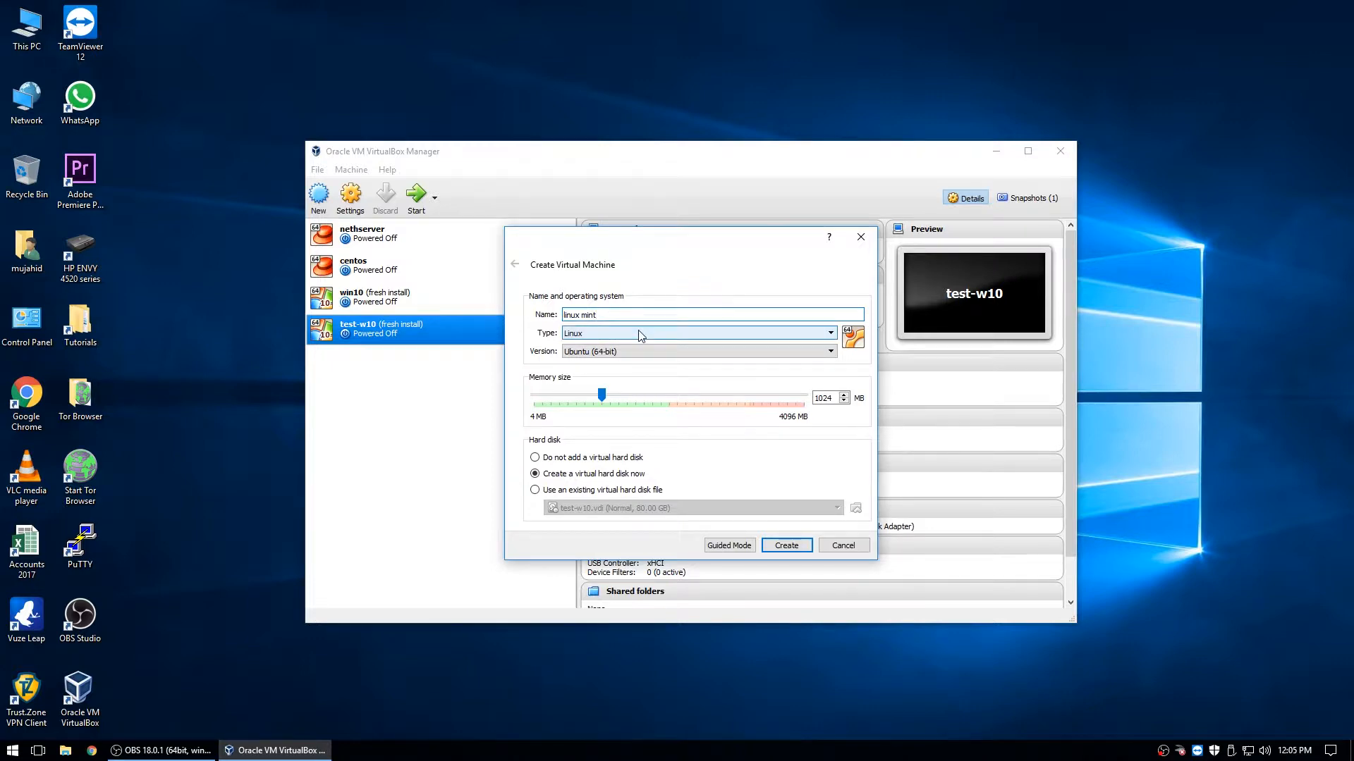
# - Set type Linux, version Ubuntu (64-bit), keep 1024 MB memory, and continue to the disk
pyautogui.click(585, 336)
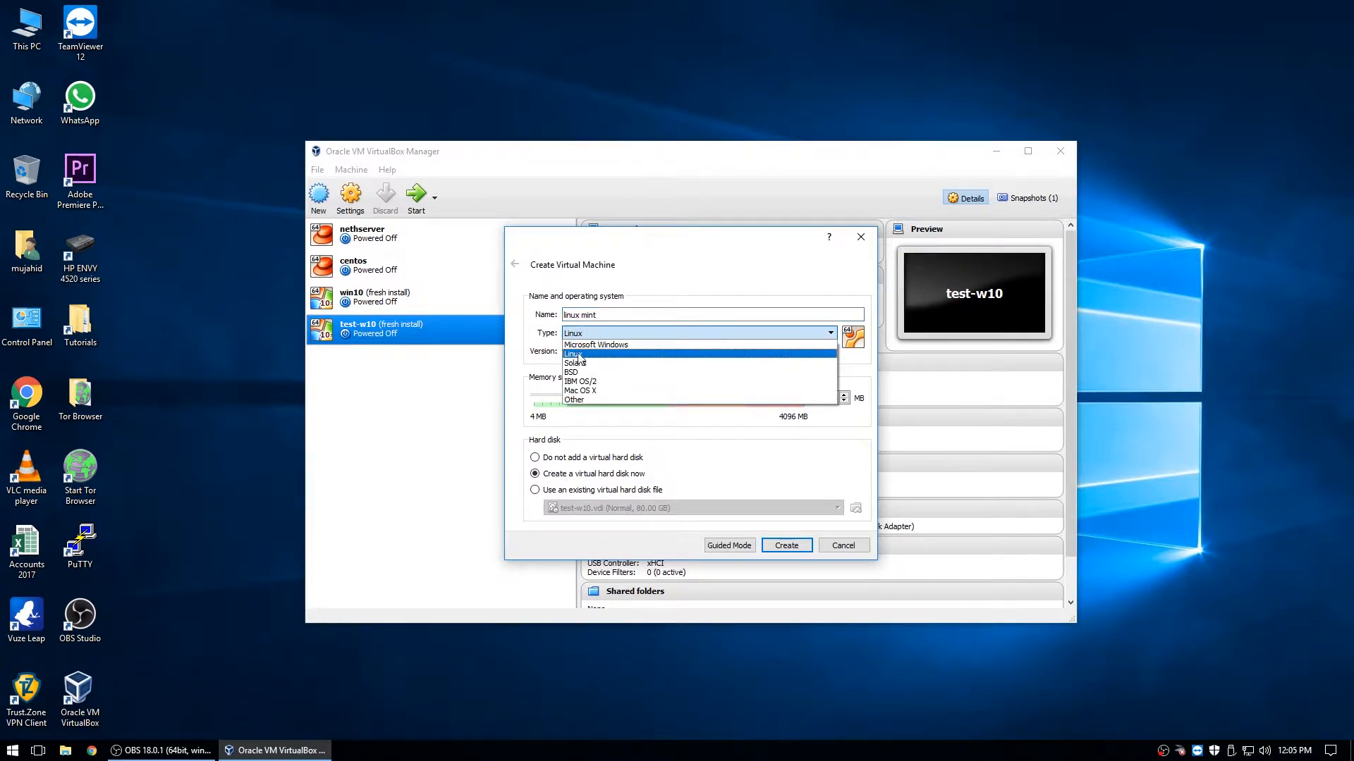
pyautogui.click(591, 354)
pyautogui.click(591, 353)
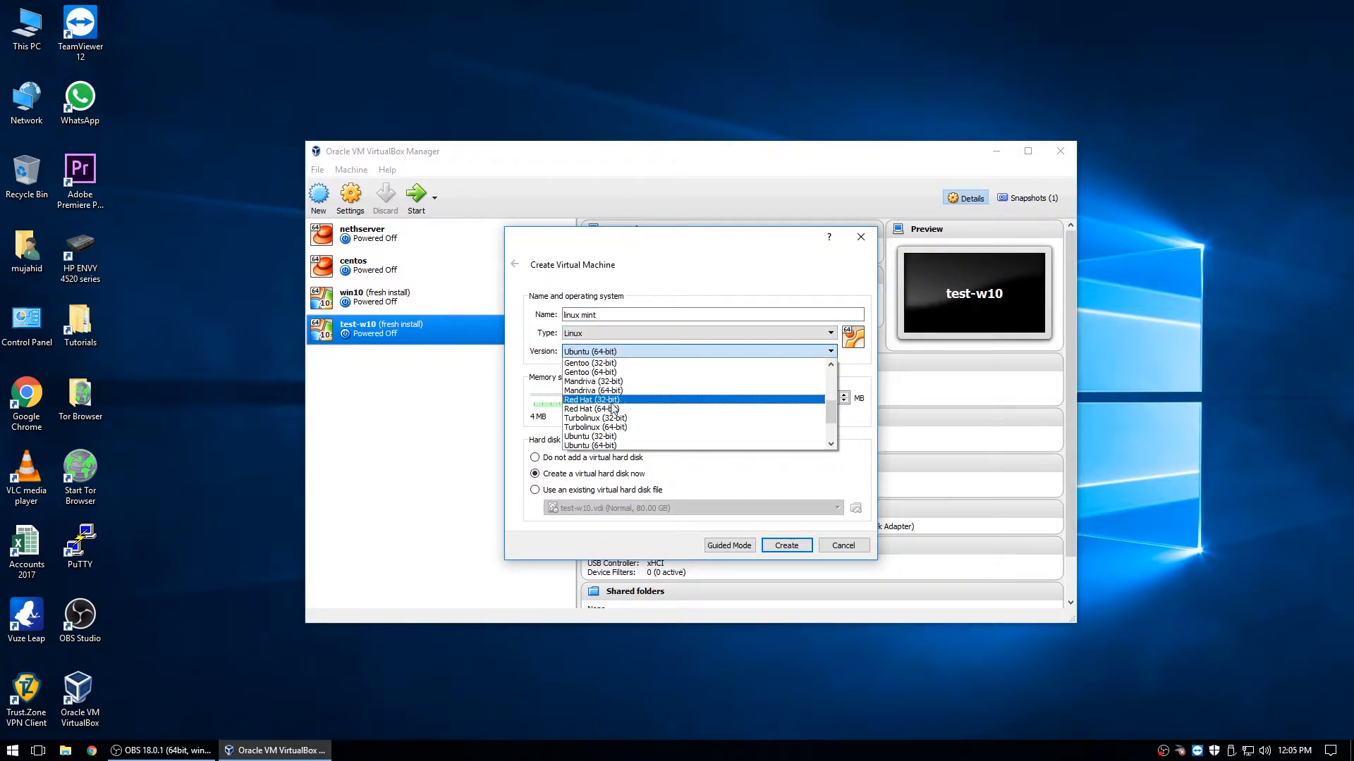
pyautogui.scroll(1, 614, 423)
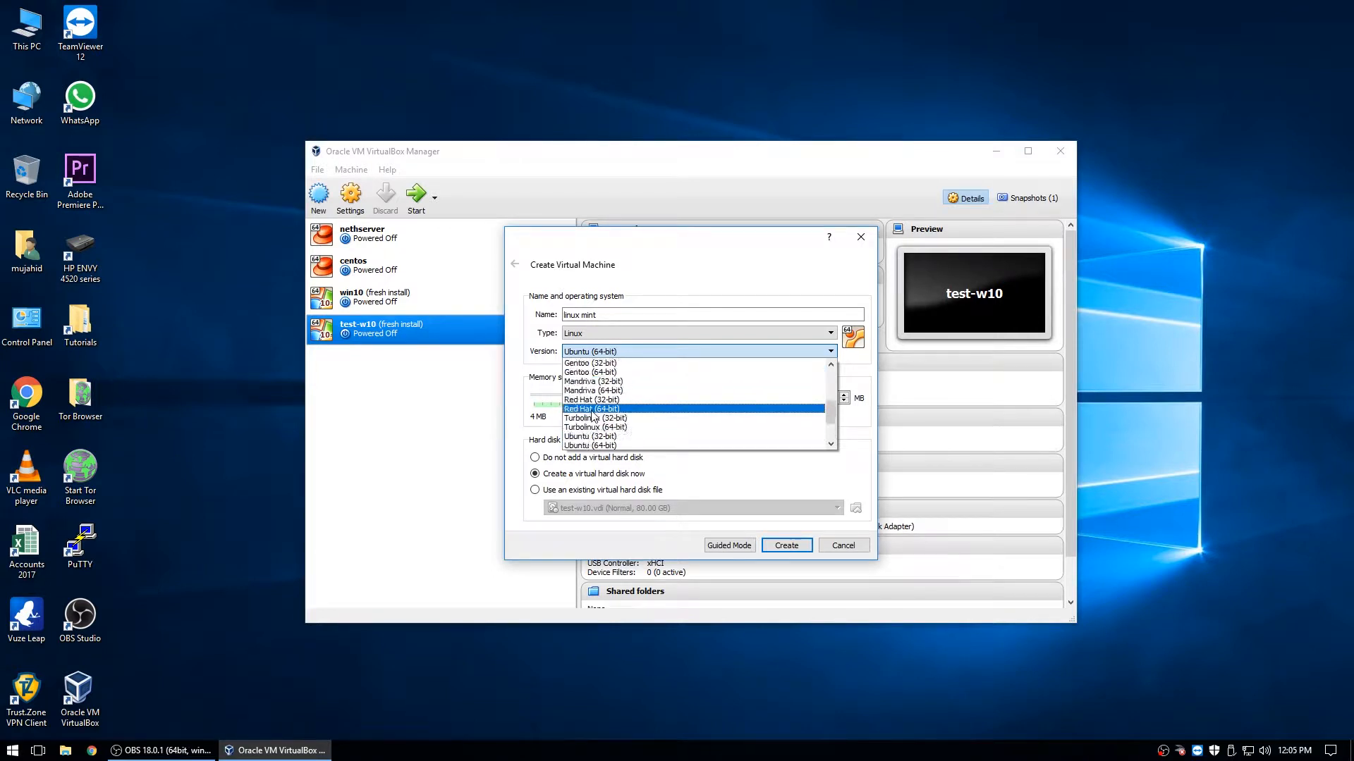
pyautogui.scroll(-3, 624, 426)
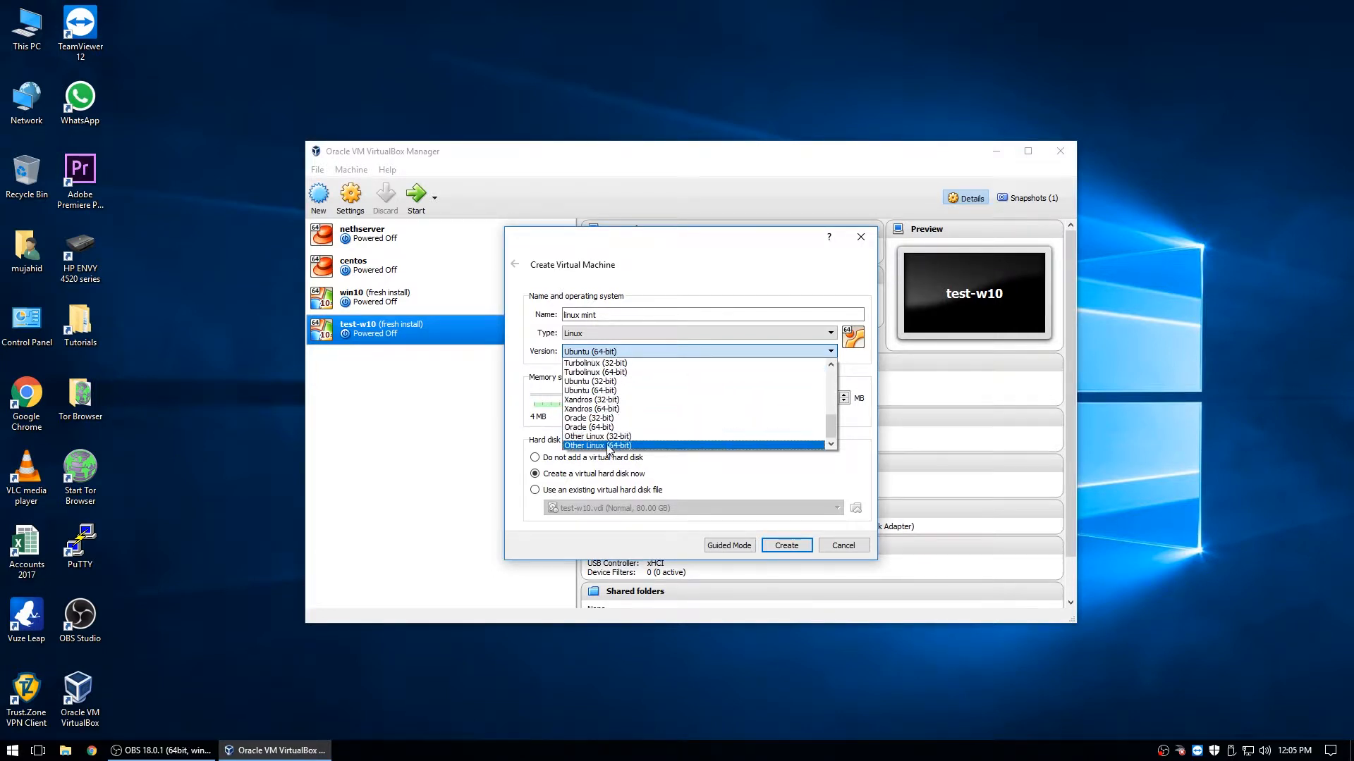
pyautogui.click(603, 392)
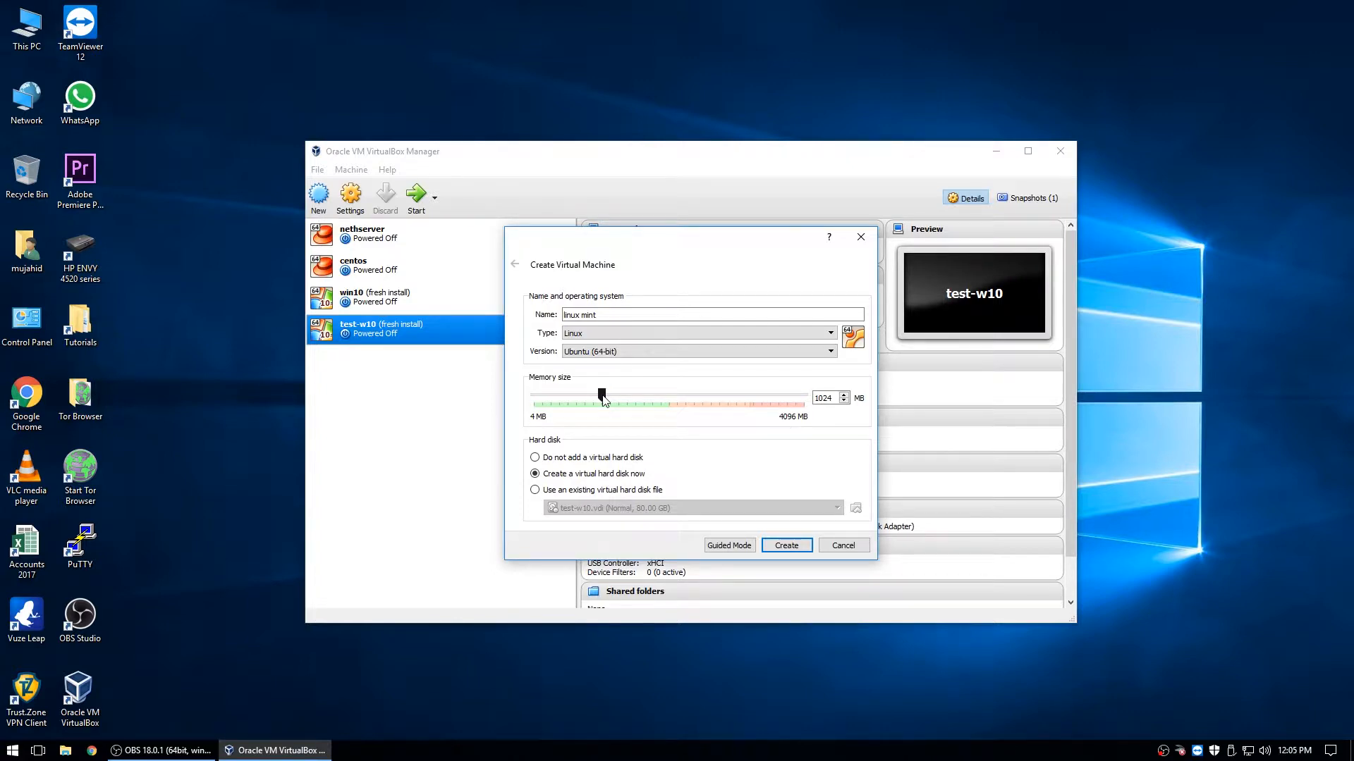
pyautogui.click(776, 541)
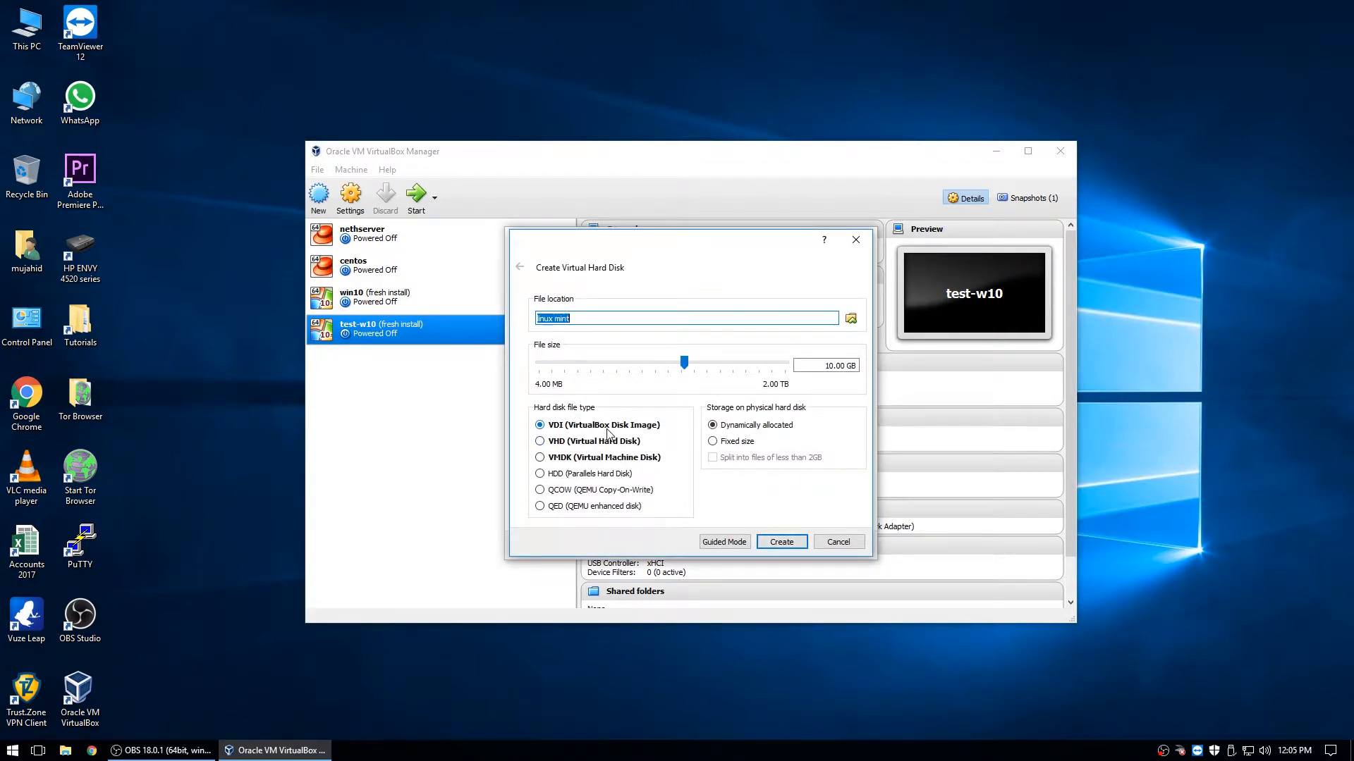
# - Create a fixed-size 10.00 GB VDI disk, linux mint.vdi, for the machine
pyautogui.click(767, 430)
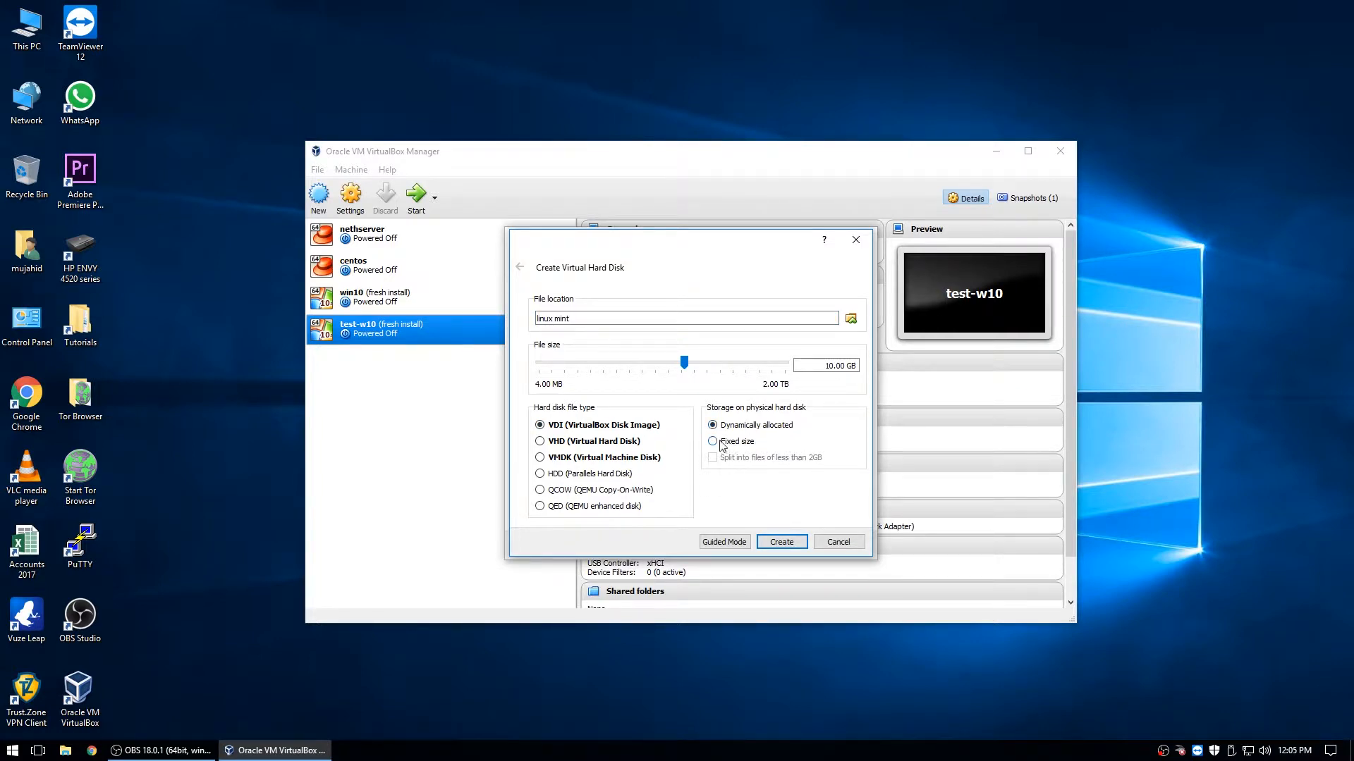
pyautogui.click(826, 365)
pyautogui.click(785, 543)
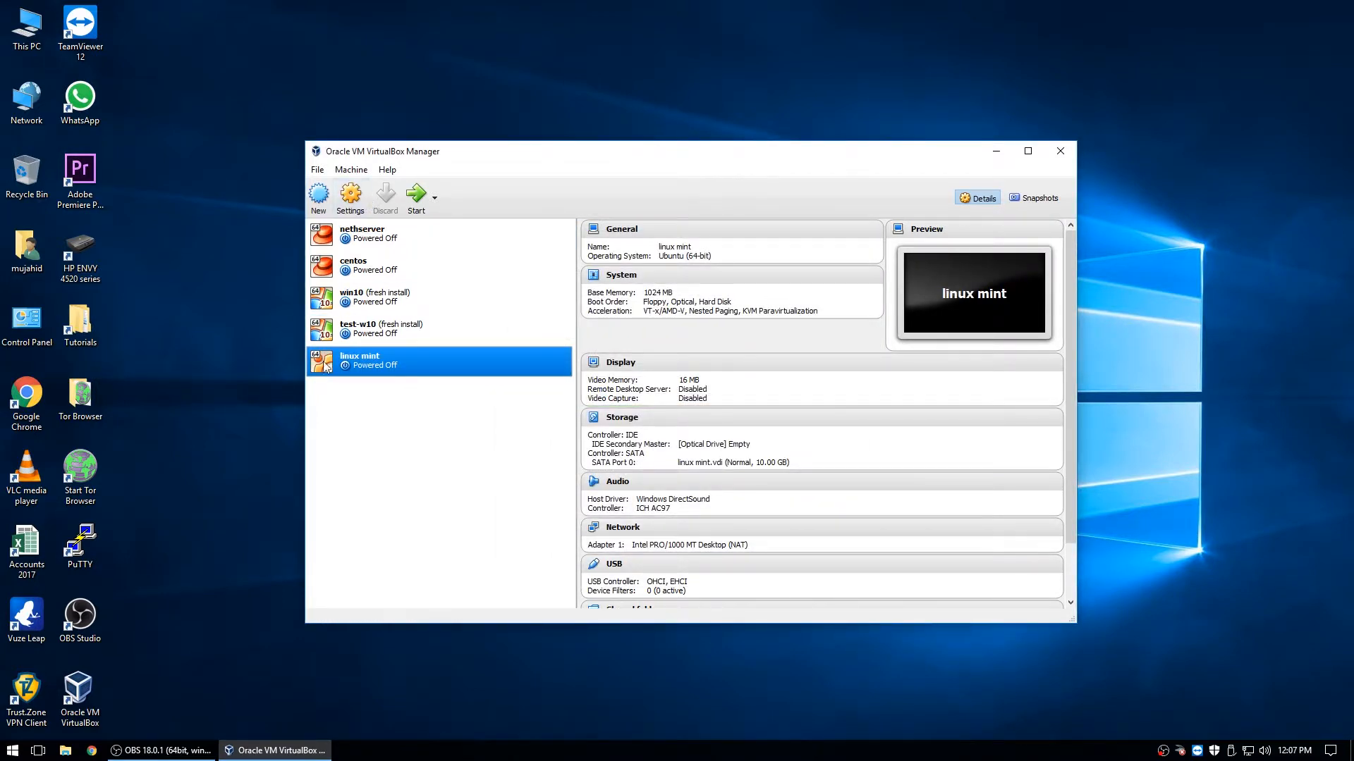
# - In the linux mint settings, uncheck Floppy in the boot order and move it down
pyautogui.click(350, 196)
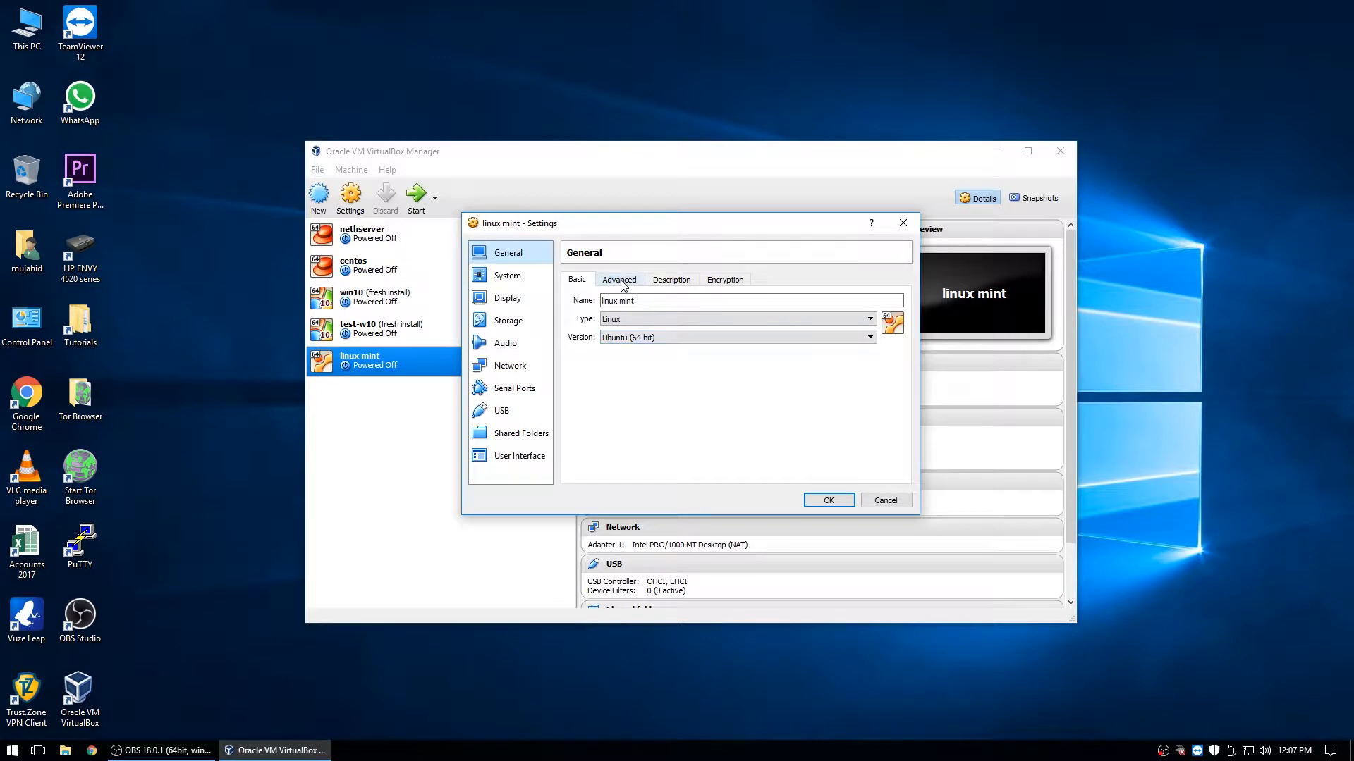
pyautogui.click(620, 281)
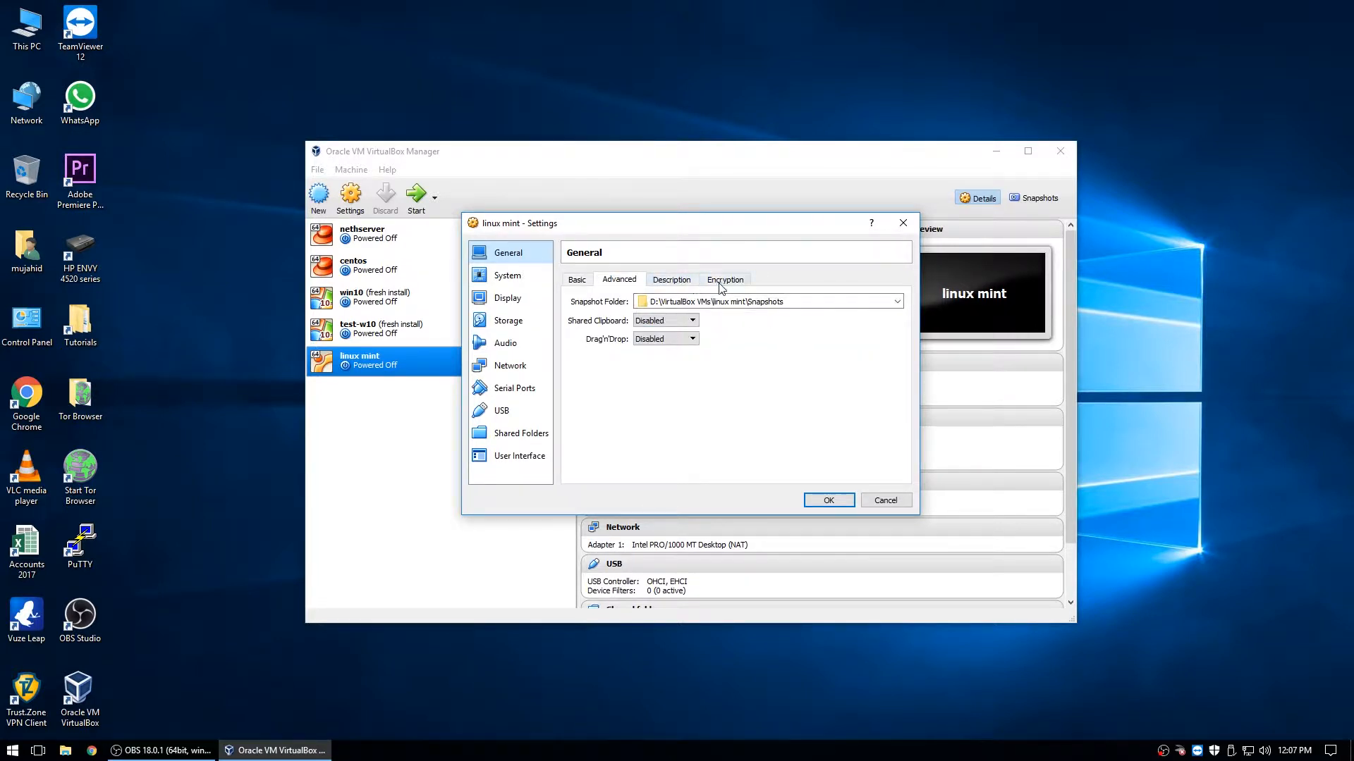
pyautogui.click(687, 282)
pyautogui.click(518, 278)
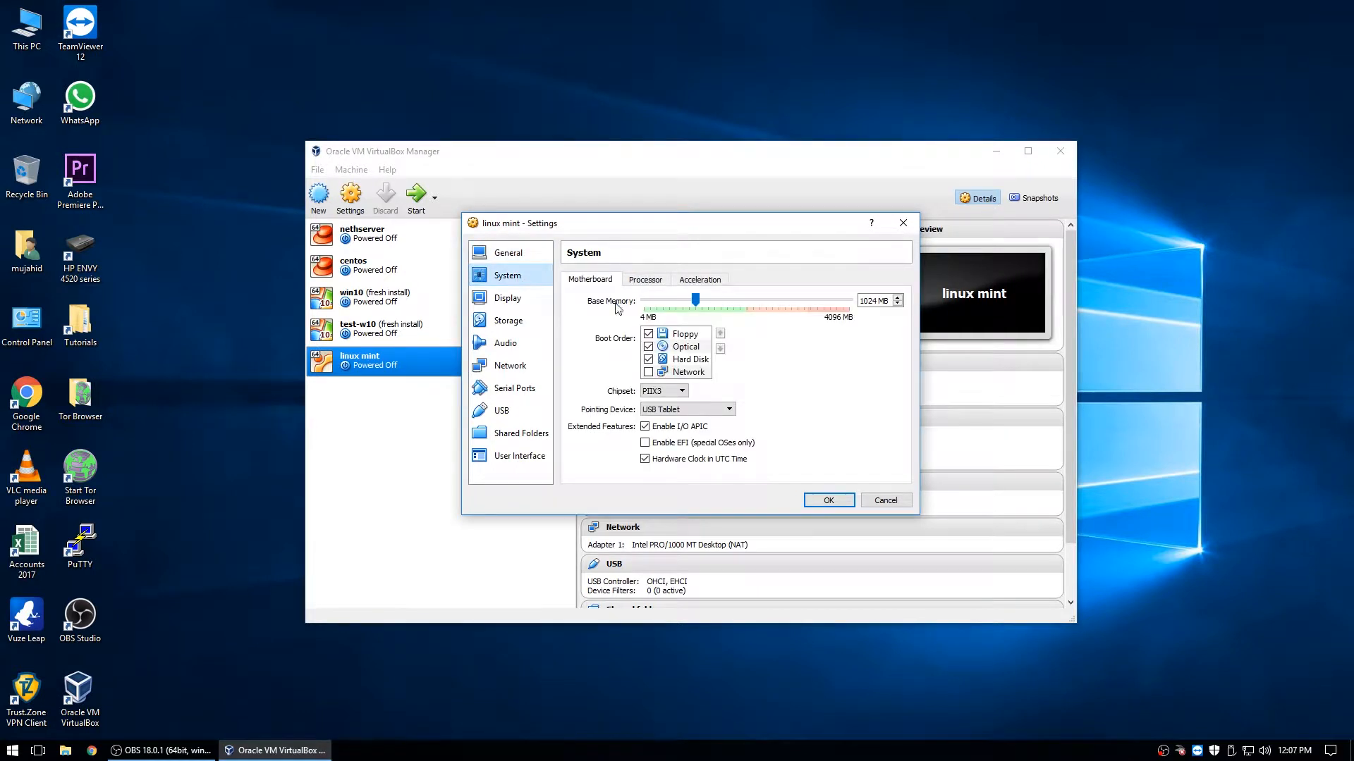
pyautogui.click(648, 334)
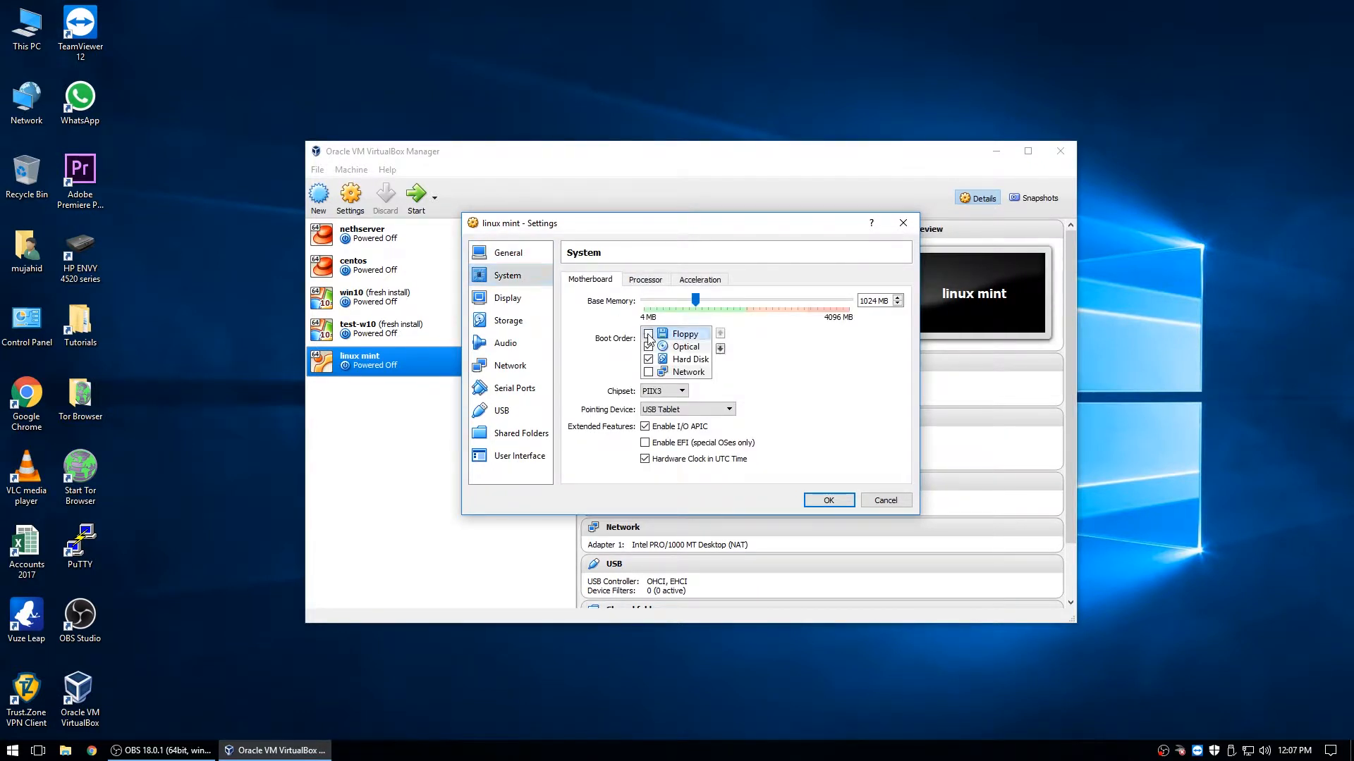
pyautogui.click(720, 348)
pyautogui.click(720, 348)
pyautogui.click(682, 336)
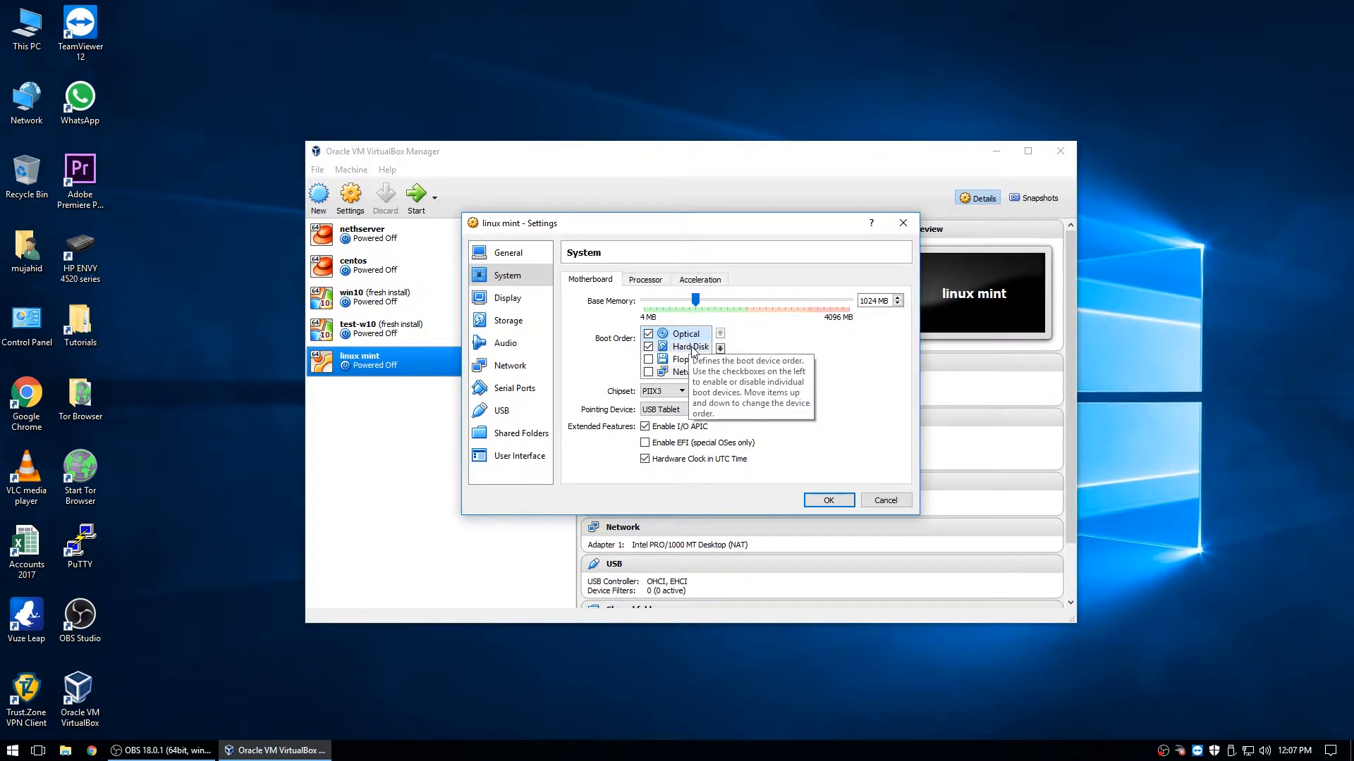
# - Give the machine 4 processors, then review acceleration, motherboard and display settings
pyautogui.click(658, 280)
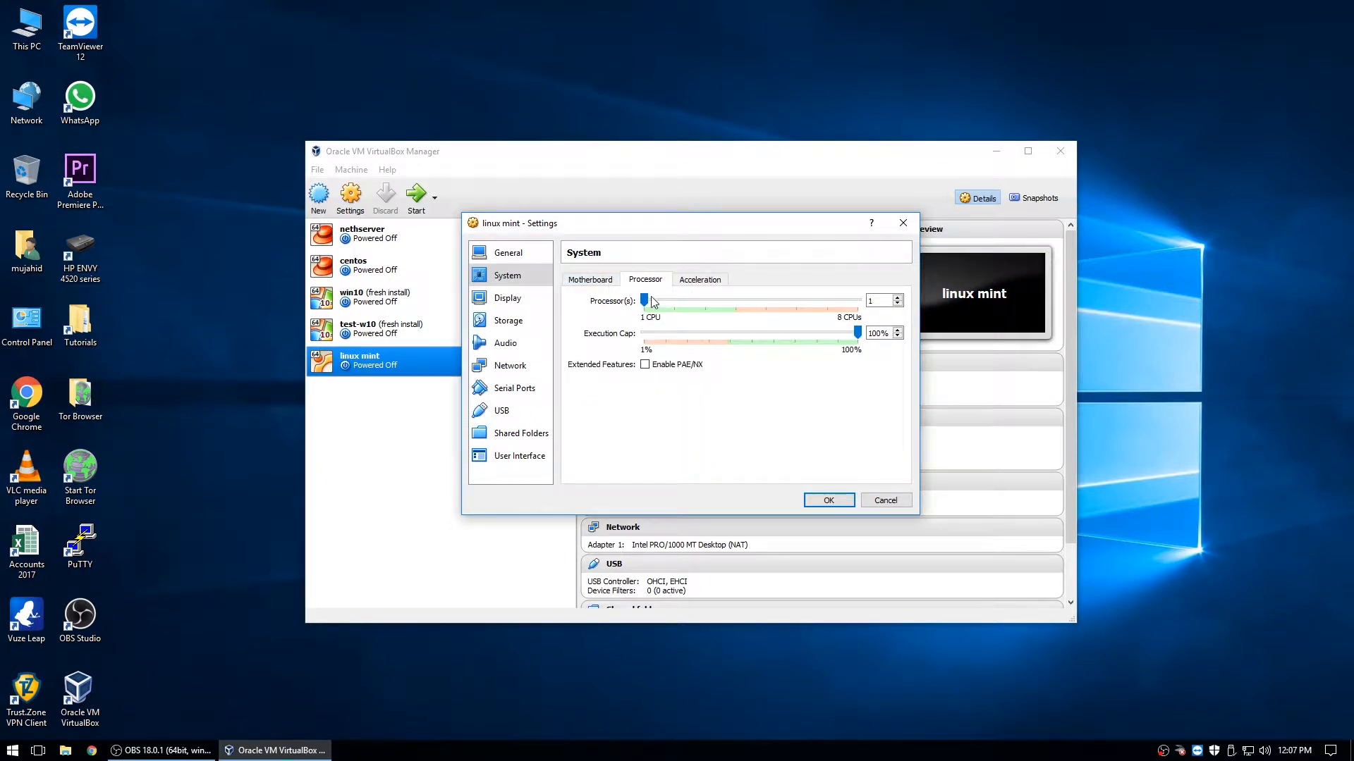
pyautogui.moveTo(720, 304); pyautogui.dragTo(733, 306)
pyautogui.click(694, 282)
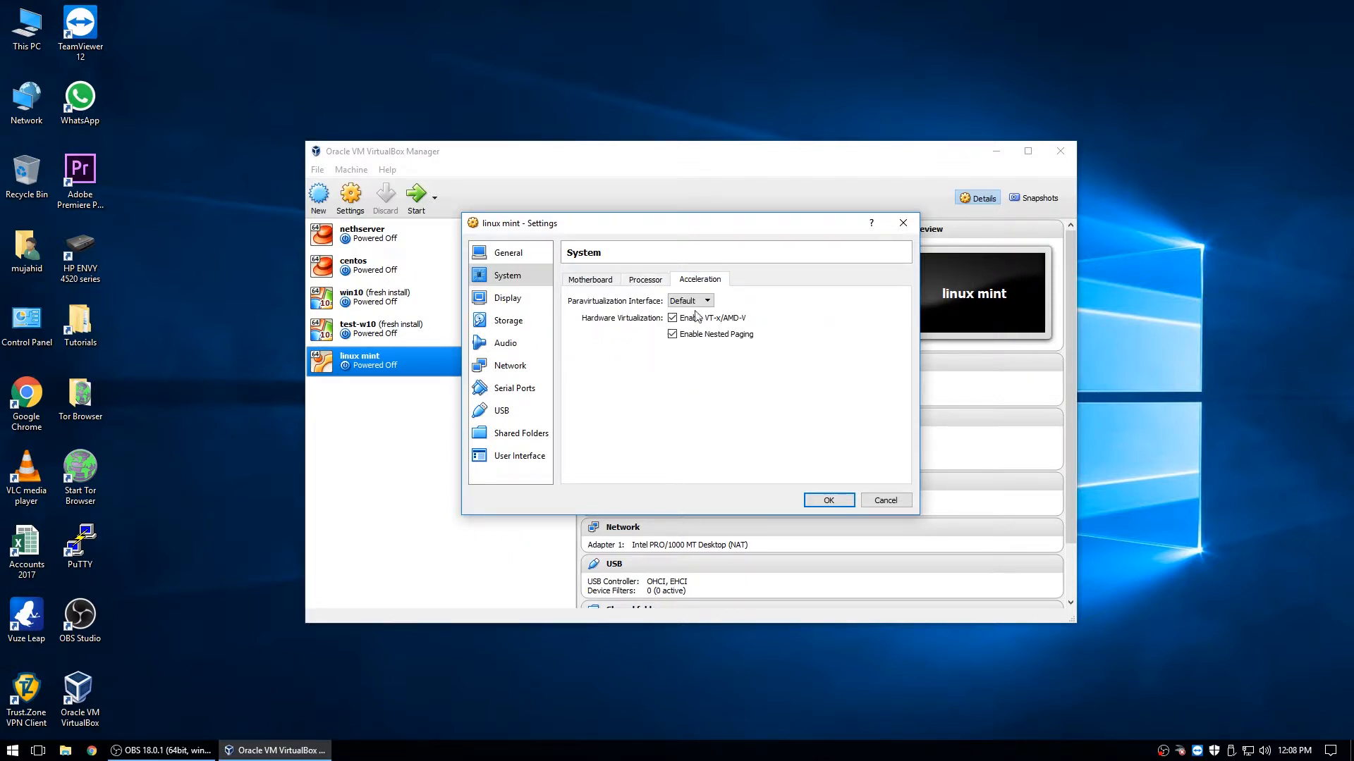
pyautogui.click(657, 280)
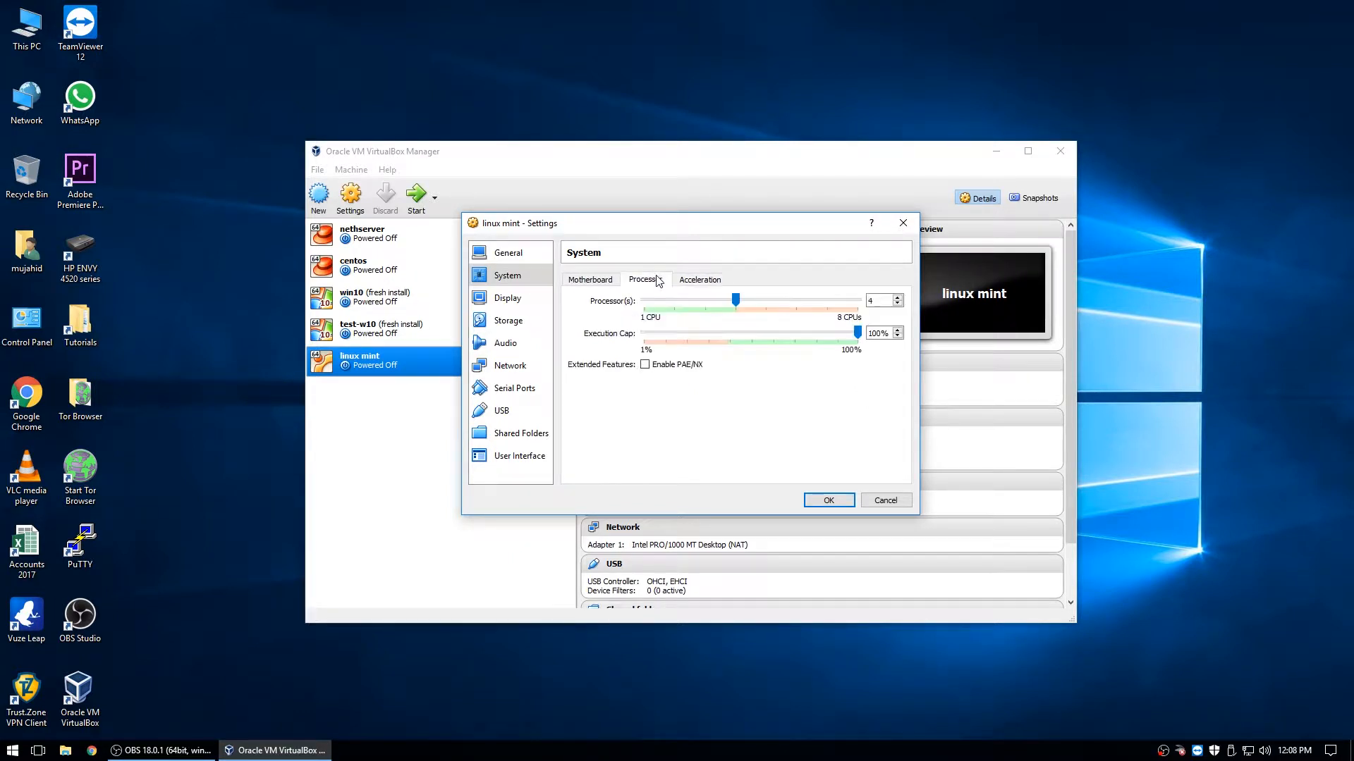
pyautogui.click(598, 281)
pyautogui.click(502, 298)
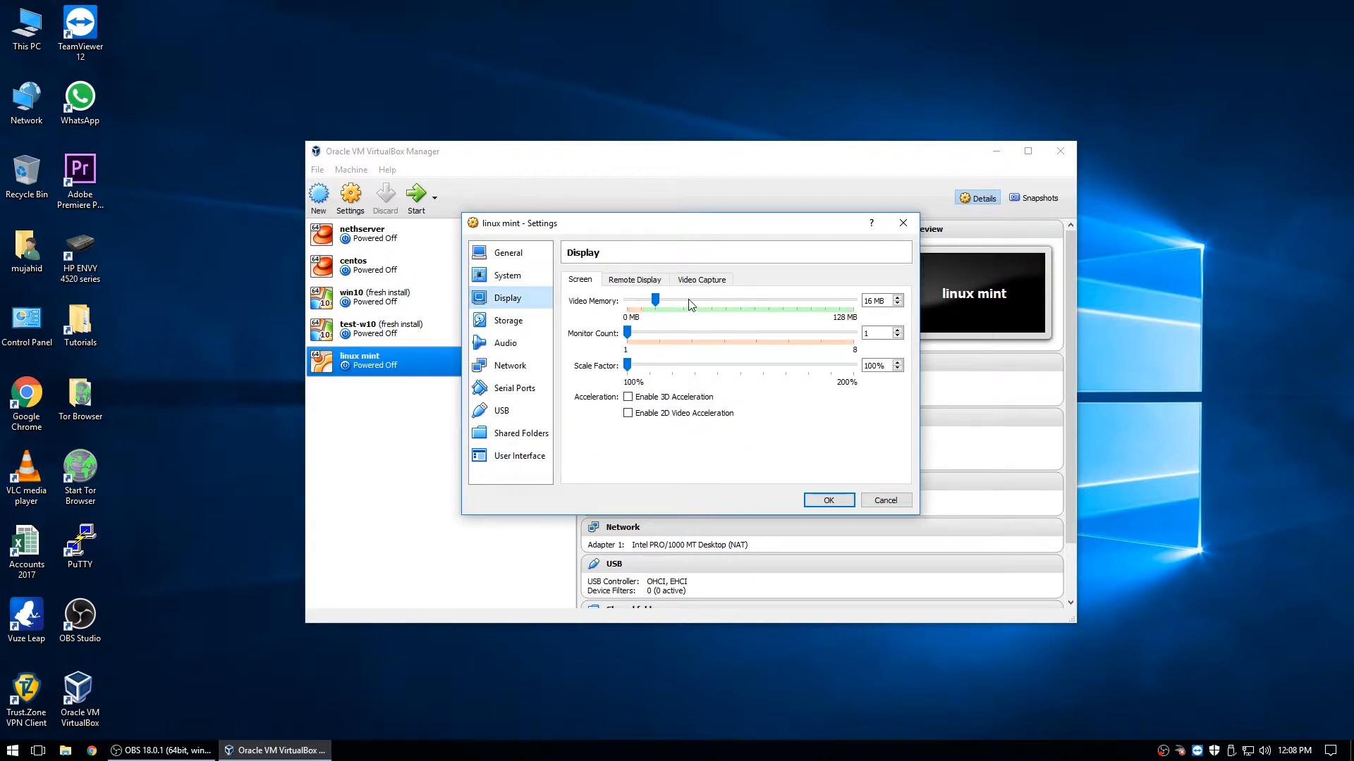
pyautogui.click(632, 281)
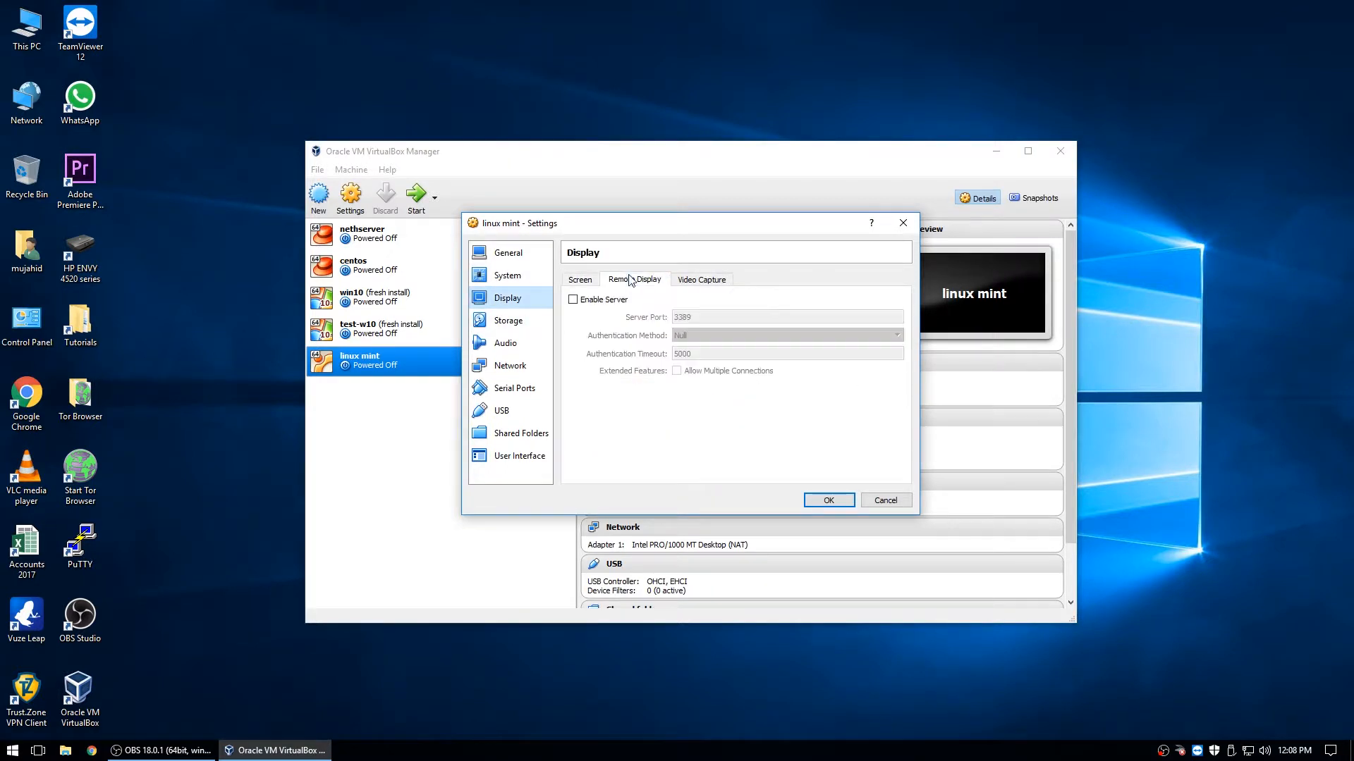
# - Review the display options, then select the empty IDE optical drive in Storage
pyautogui.click(708, 284)
pyautogui.click(587, 284)
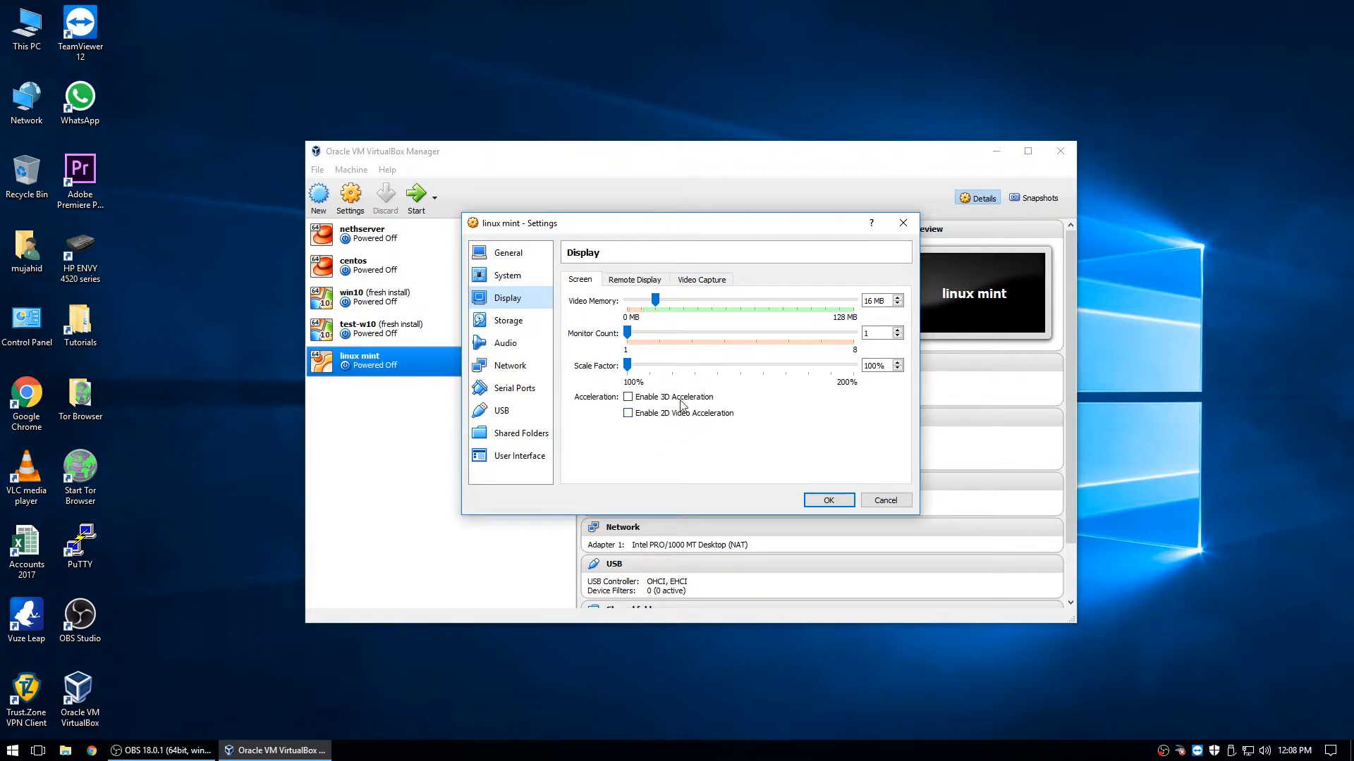
pyautogui.click(505, 320)
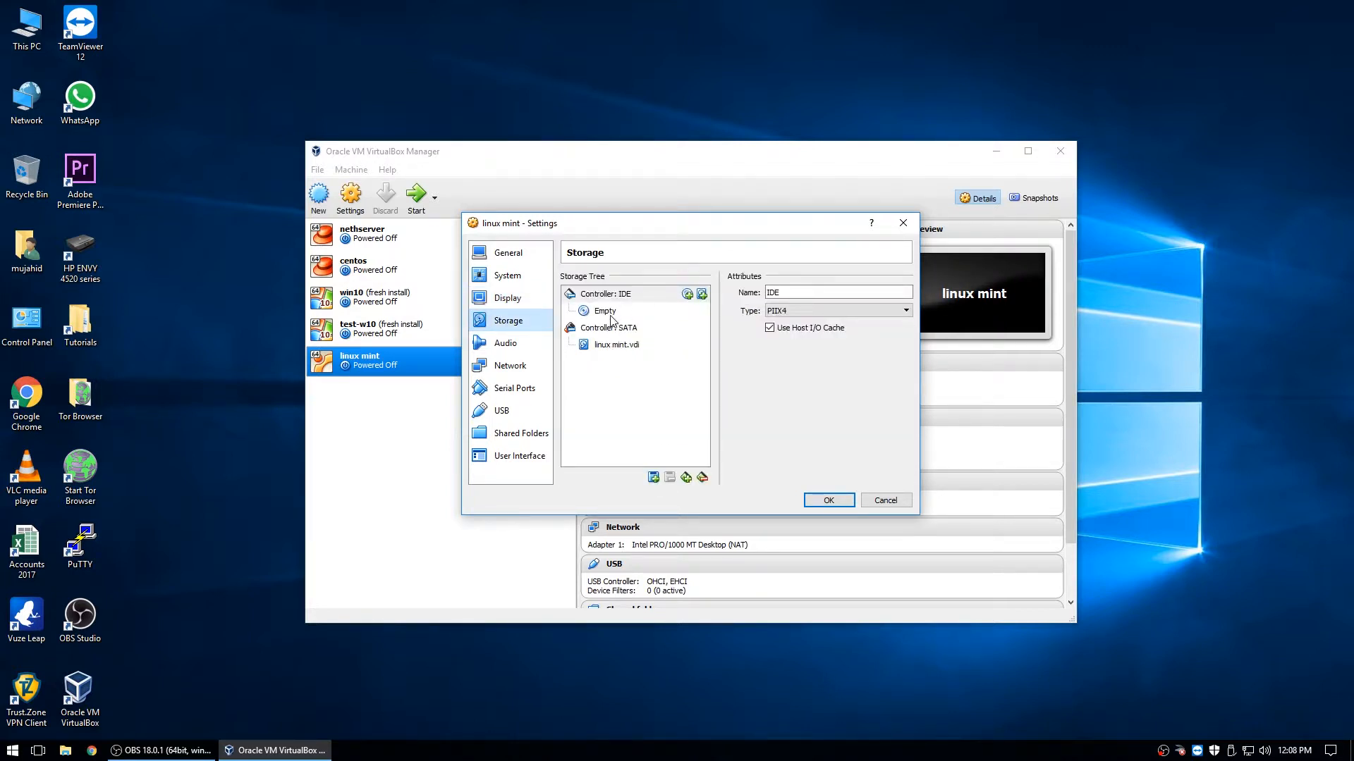
pyautogui.click(616, 347)
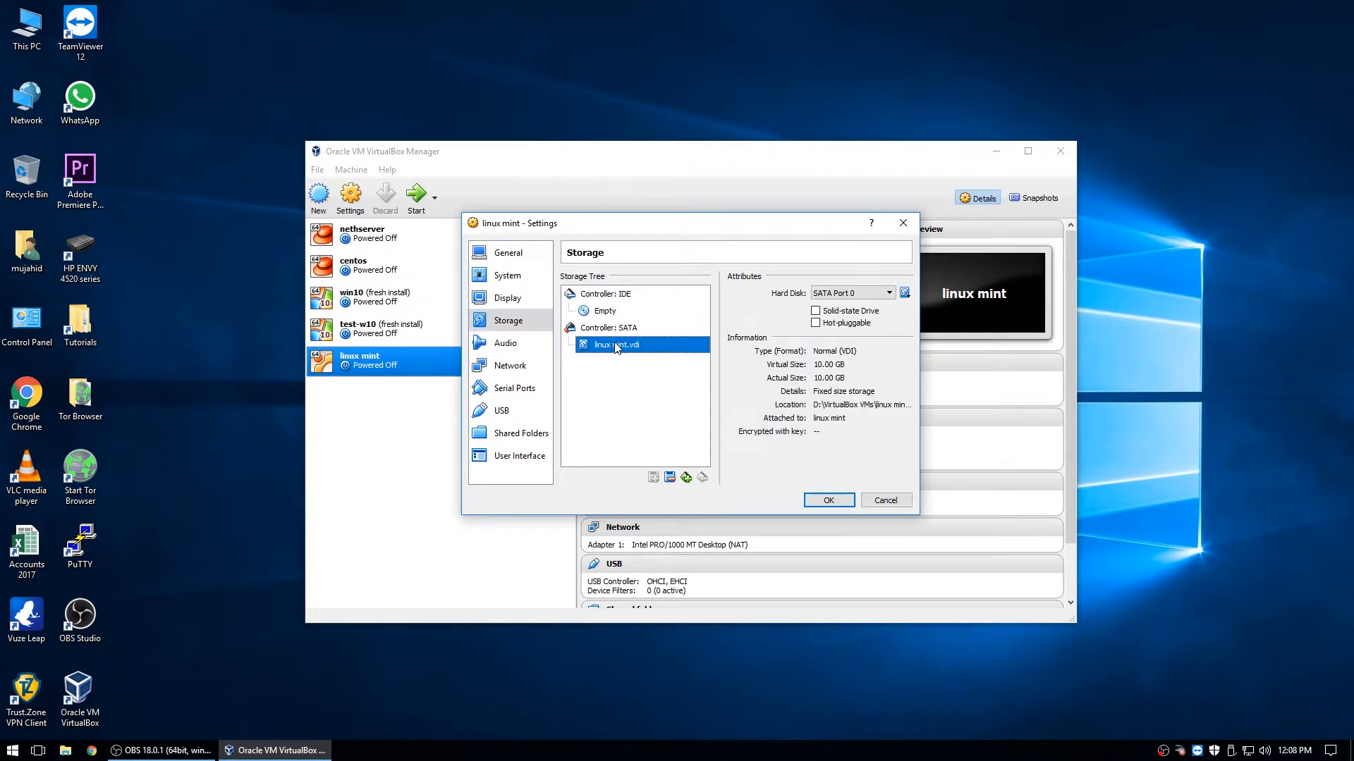
pyautogui.click(614, 329)
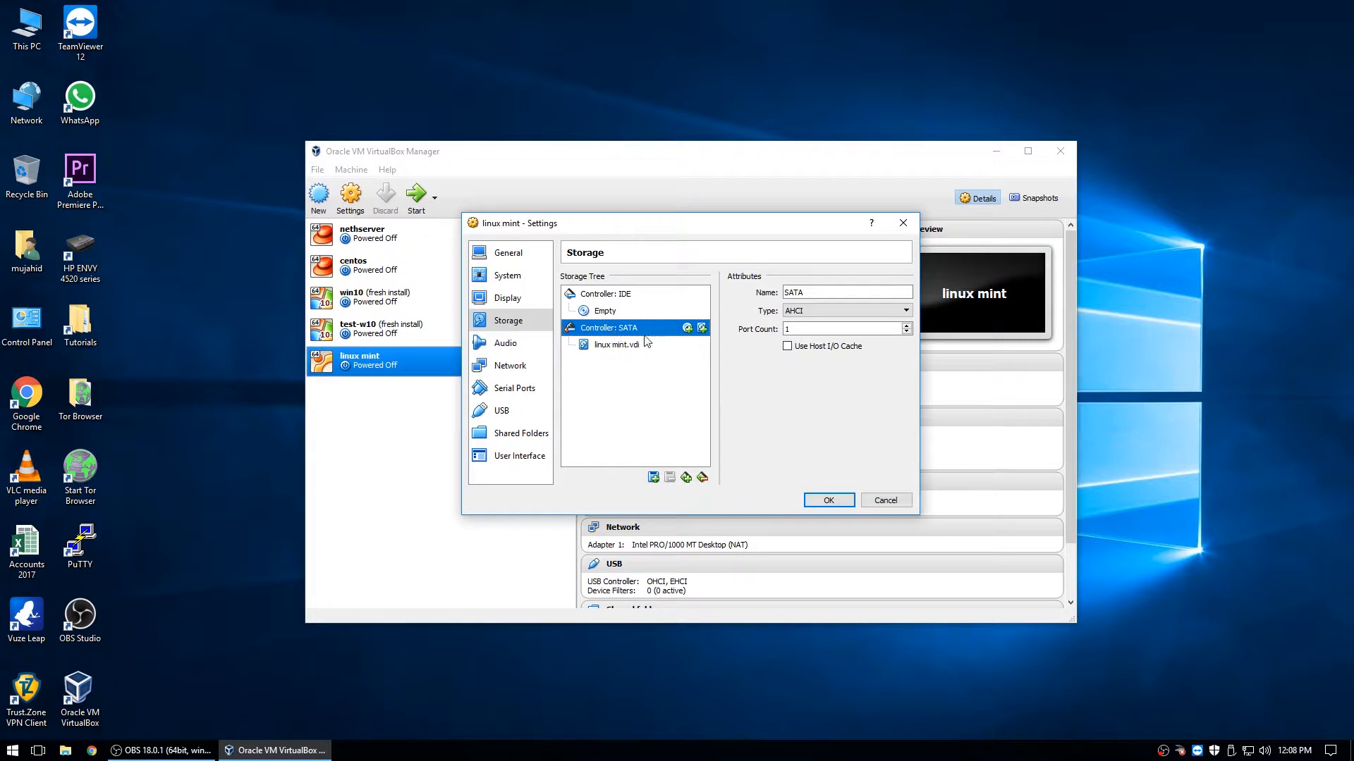
pyautogui.click(611, 297)
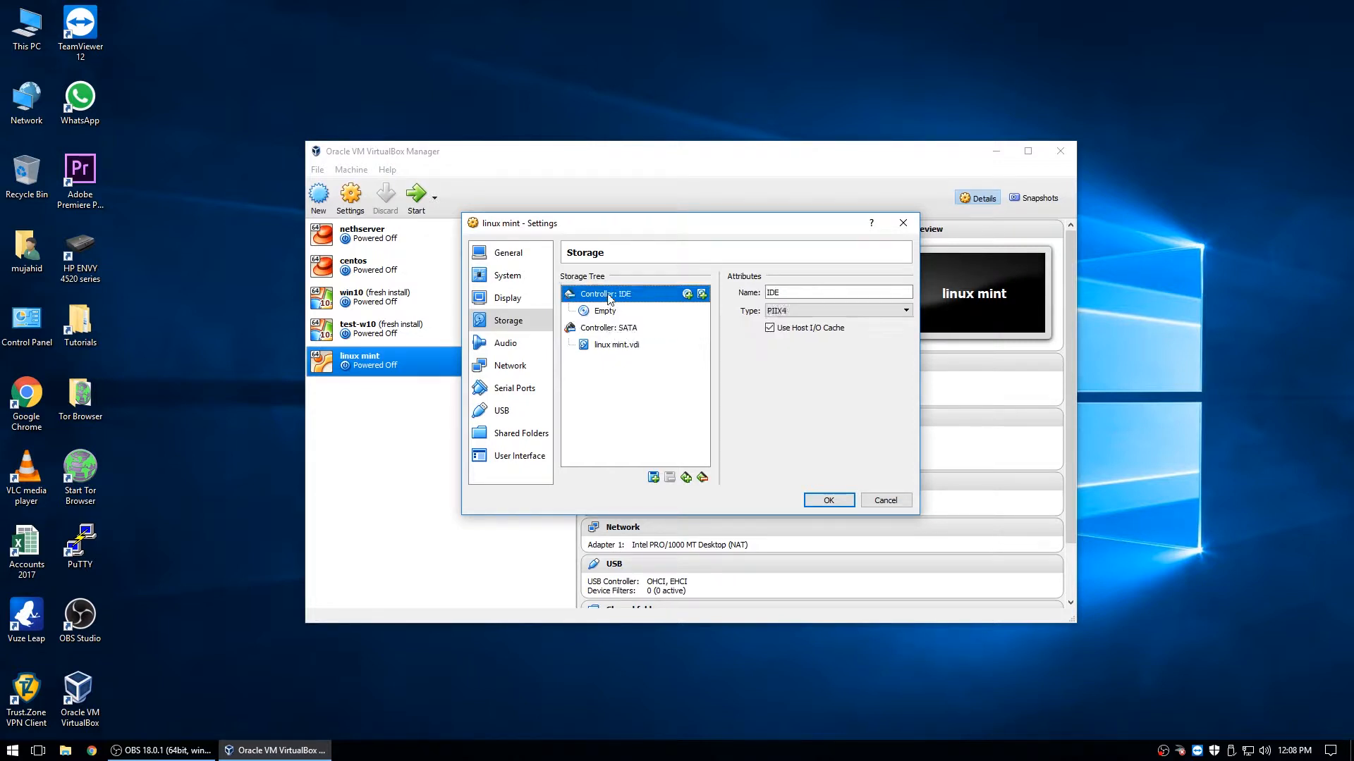
pyautogui.click(610, 314)
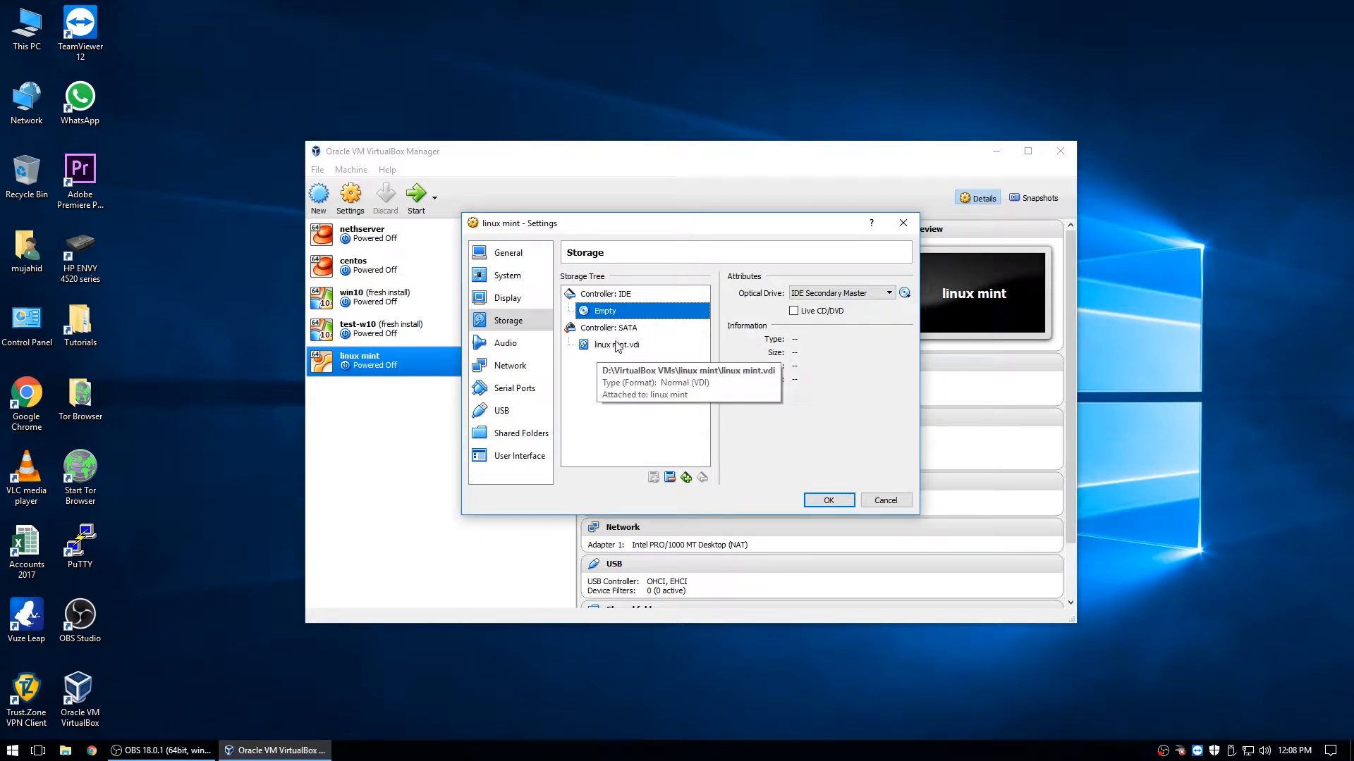
# - Attach the linuxmint-18.1-cinnamon-64bit disc image to the optical drive
pyautogui.click(905, 292)
pyautogui.click(948, 311)
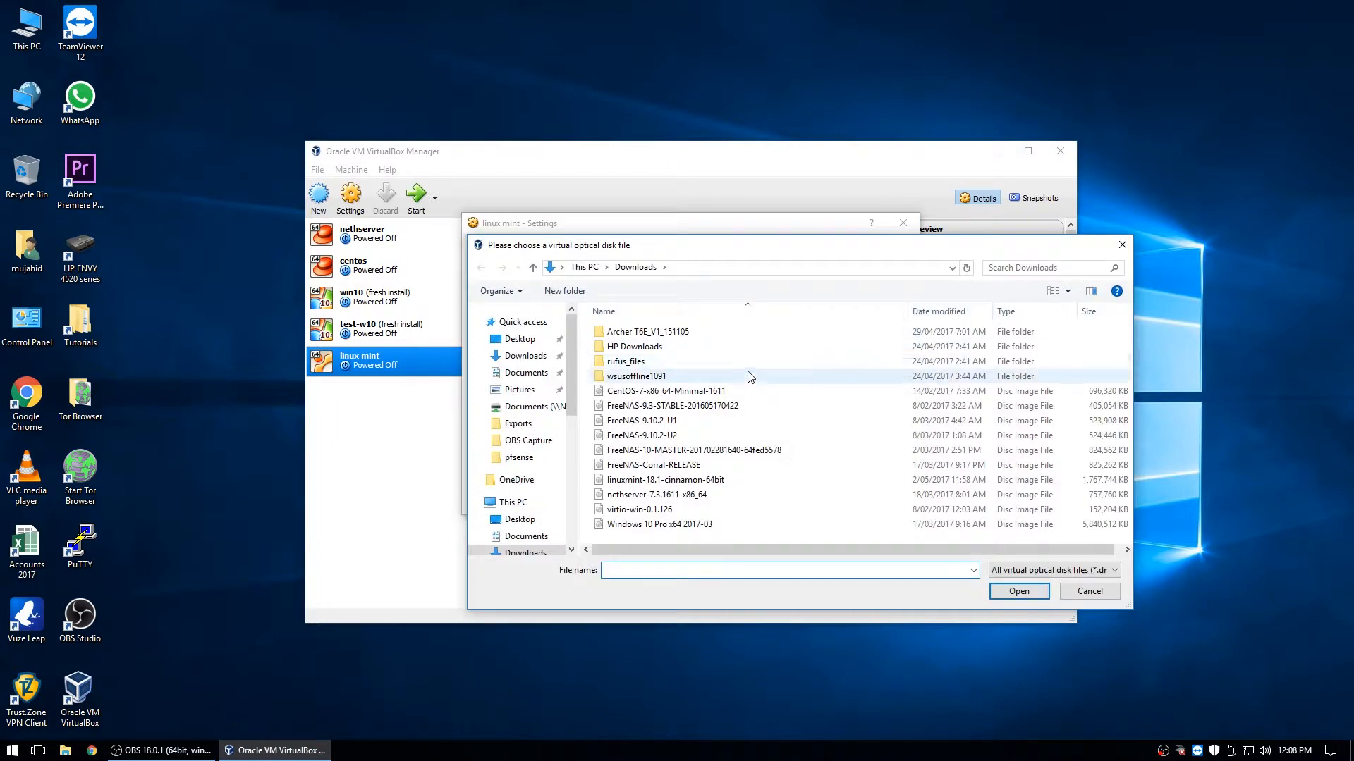
pyautogui.click(748, 480)
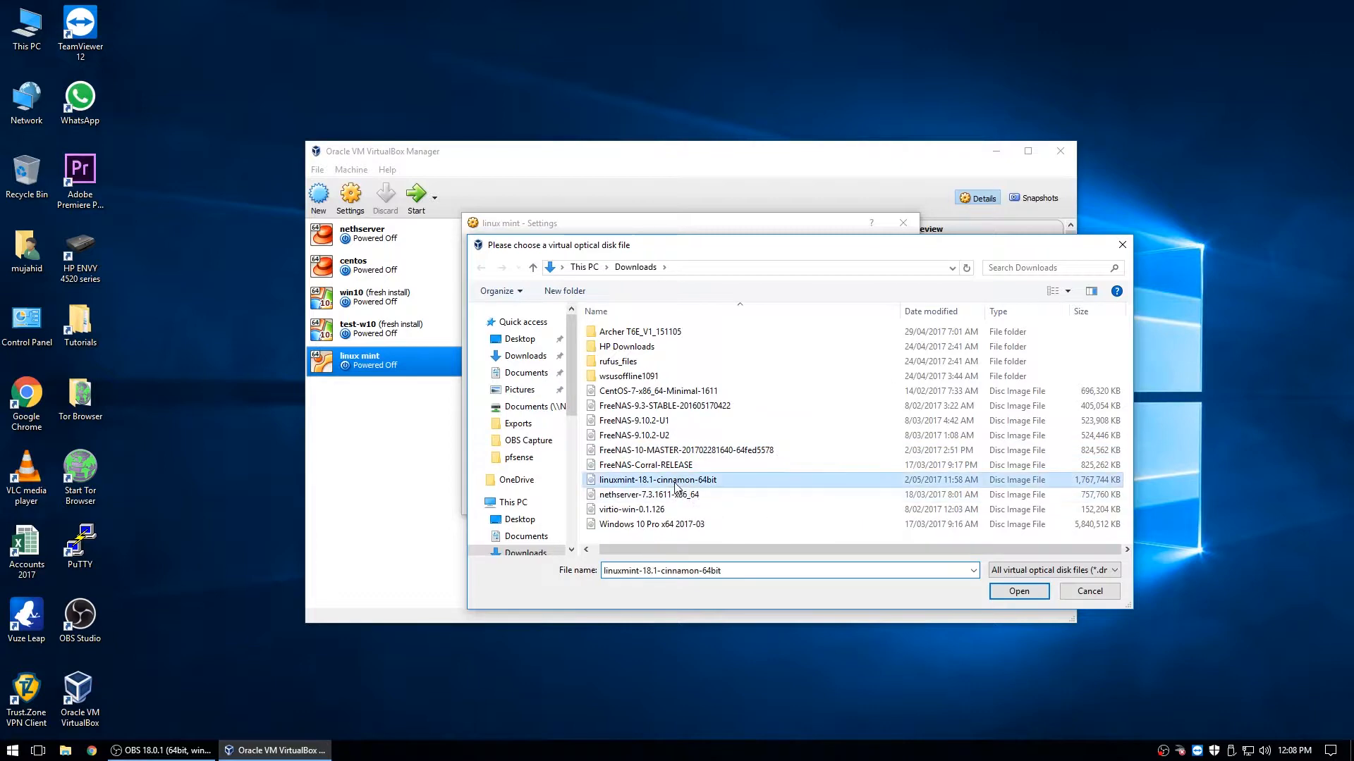
pyautogui.click(1015, 592)
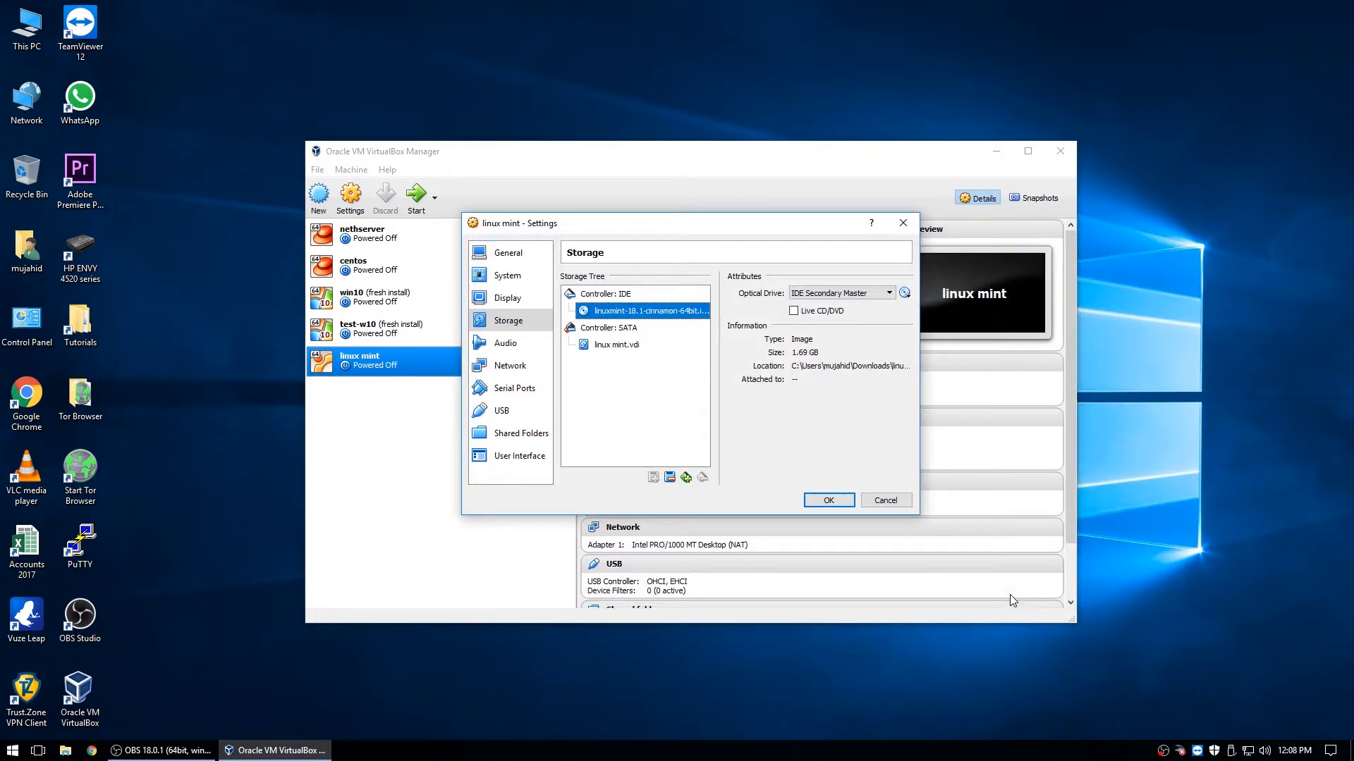
pyautogui.click(507, 344)
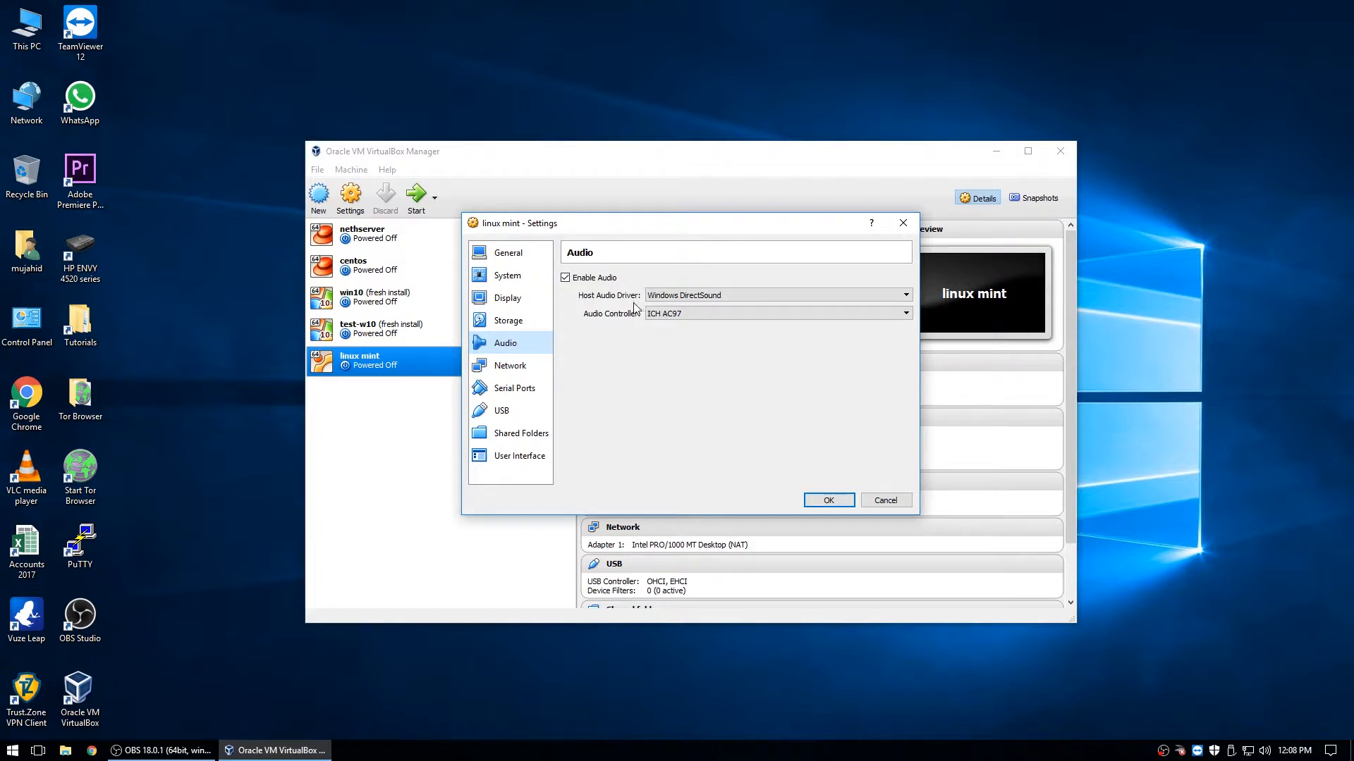
# - Attach network Adapter 1 as a Bridged Adapter on the TP-LINK 802.11ac card
pyautogui.click(522, 366)
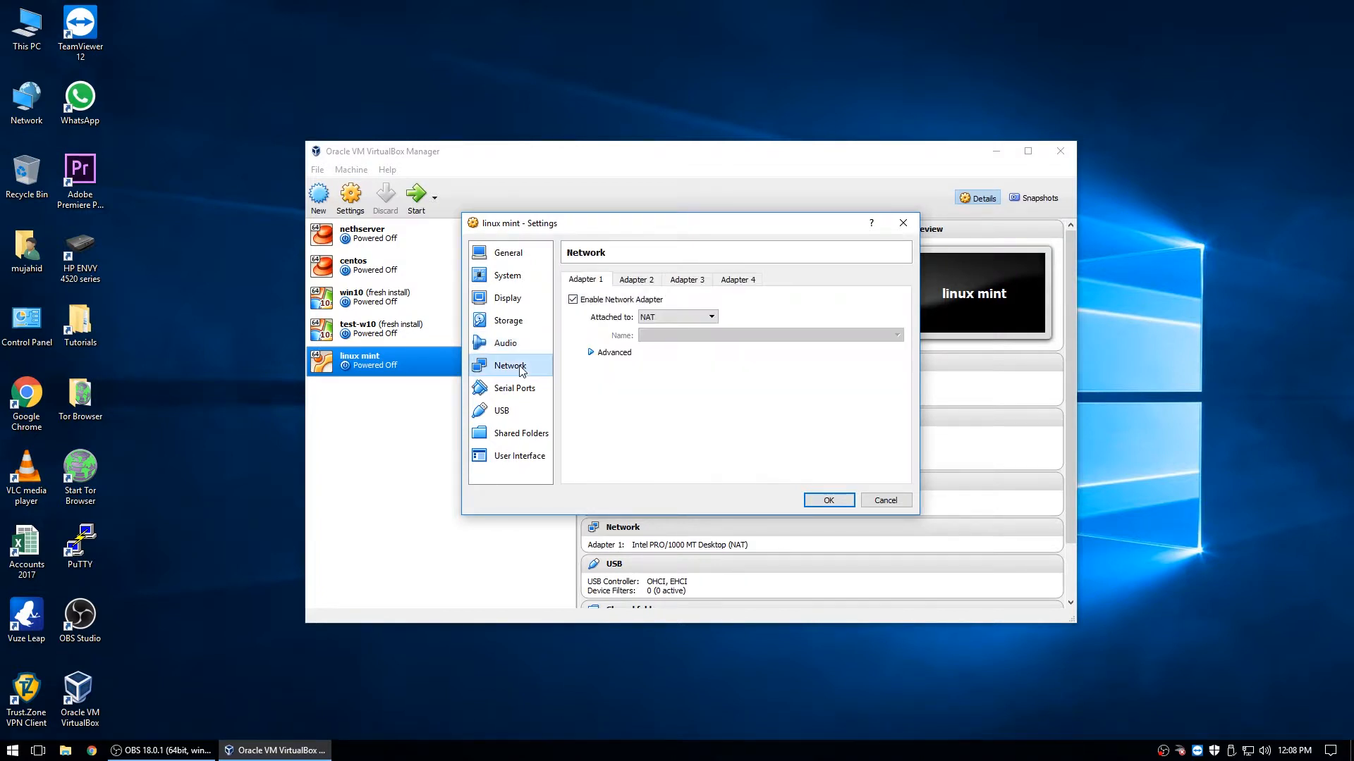
pyautogui.click(659, 318)
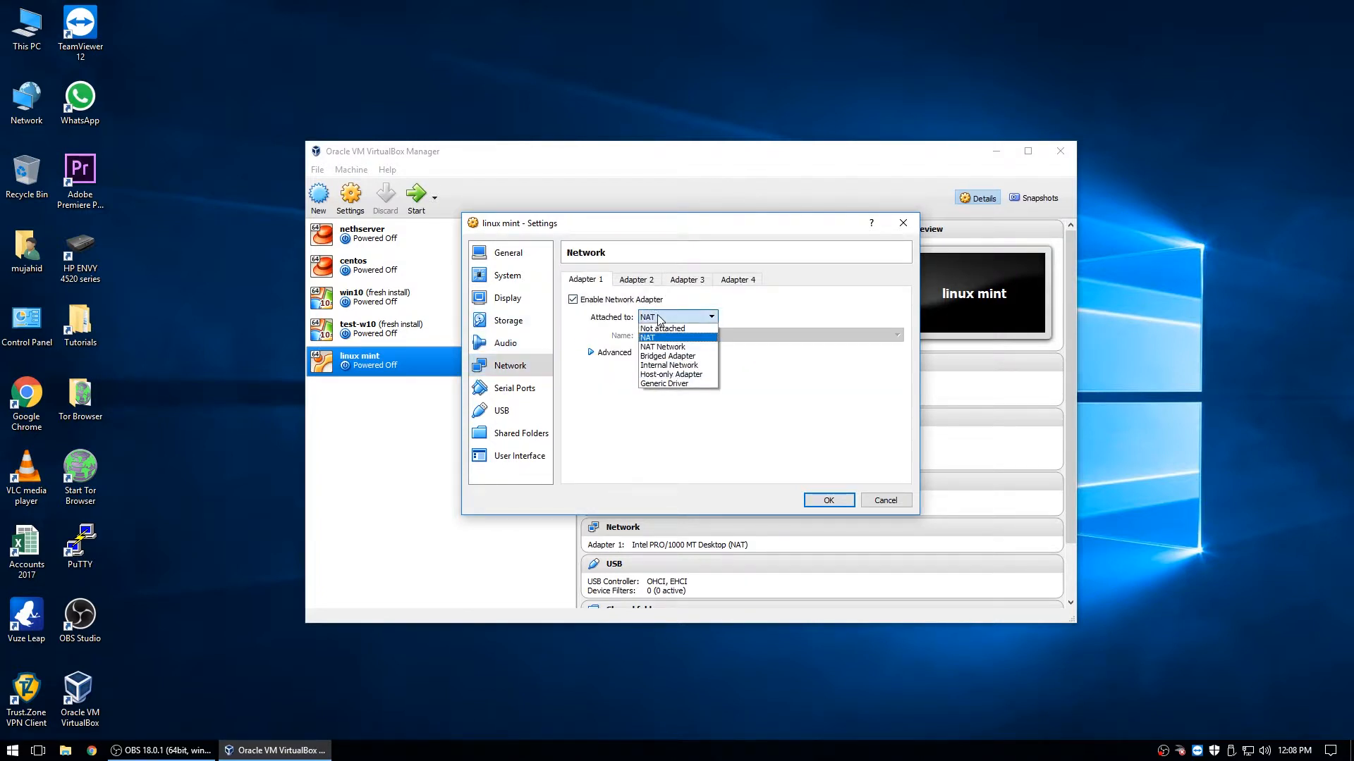
pyautogui.click(681, 358)
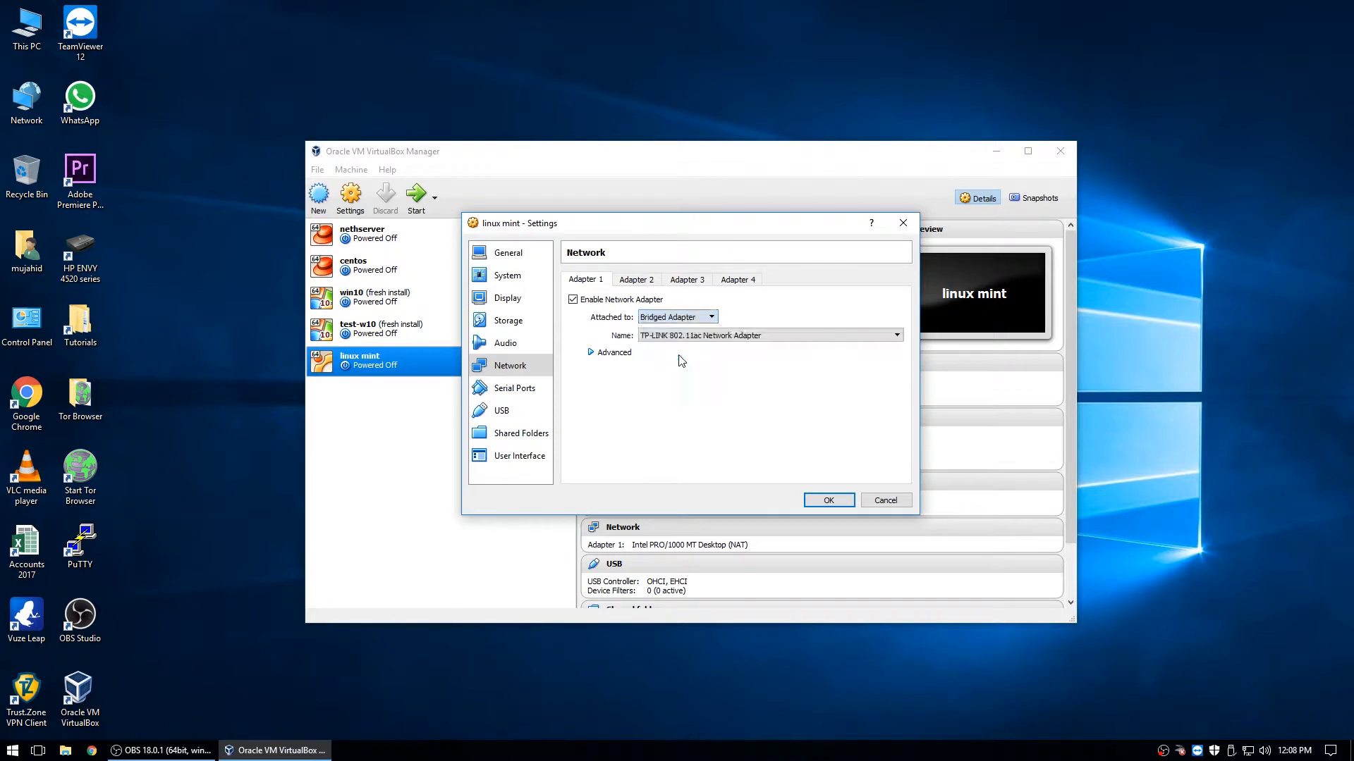
pyautogui.click(683, 336)
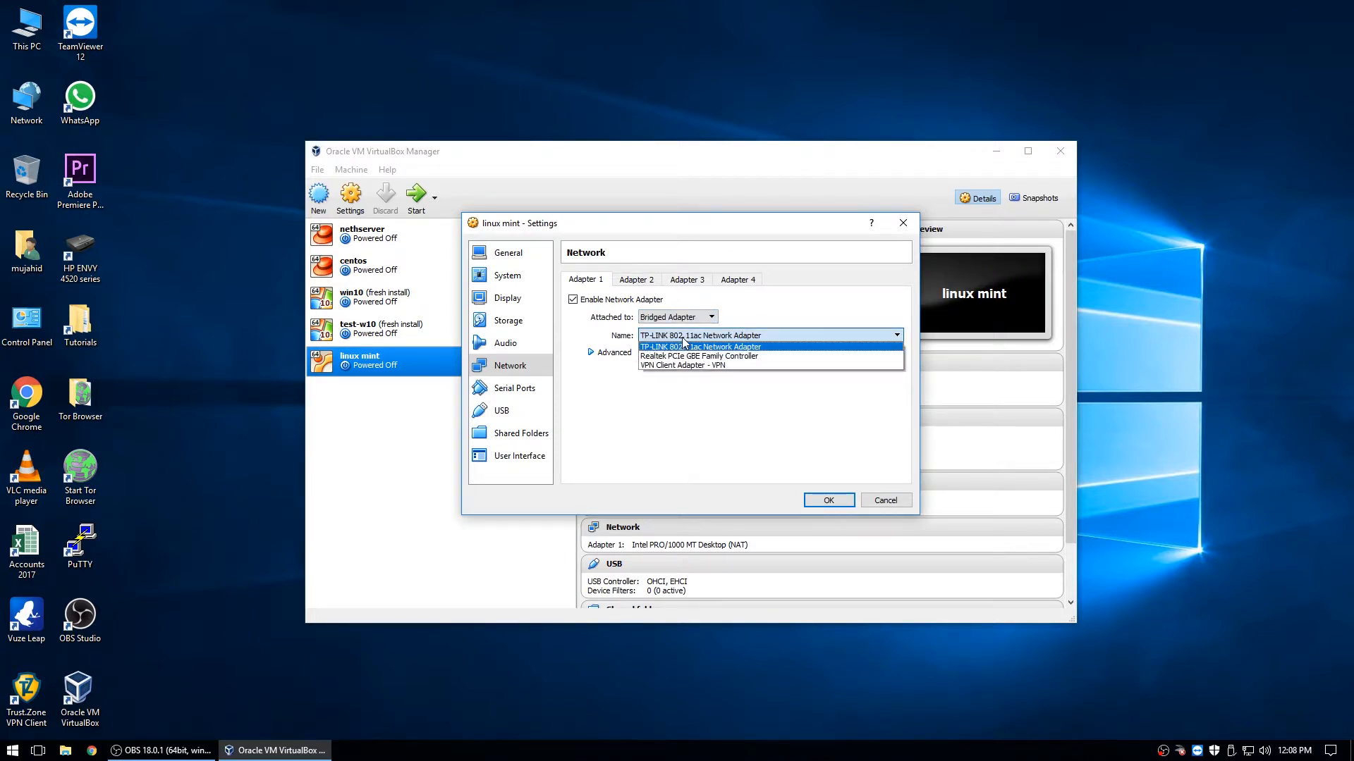
pyautogui.click(751, 349)
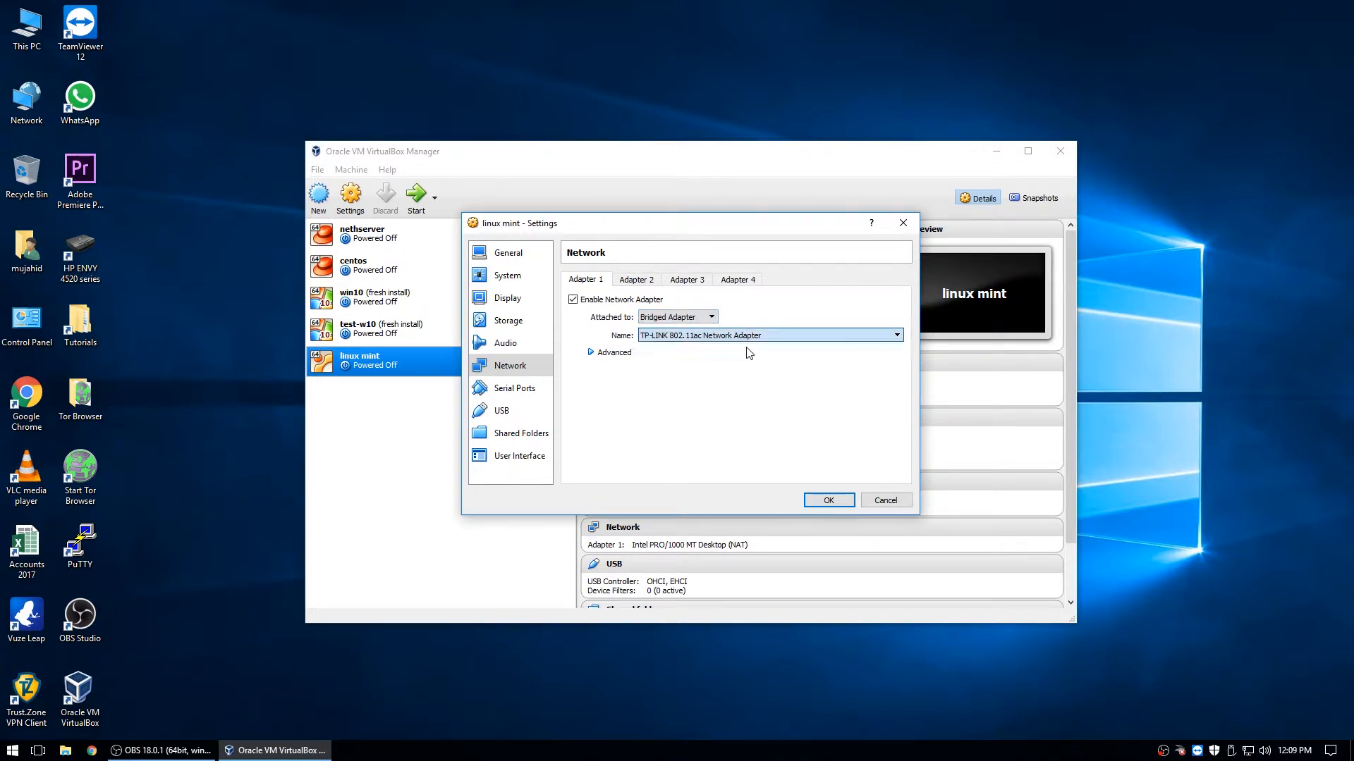
# - Set the adapter type to Paravirtualized Network (virtio-net)
pyautogui.click(592, 354)
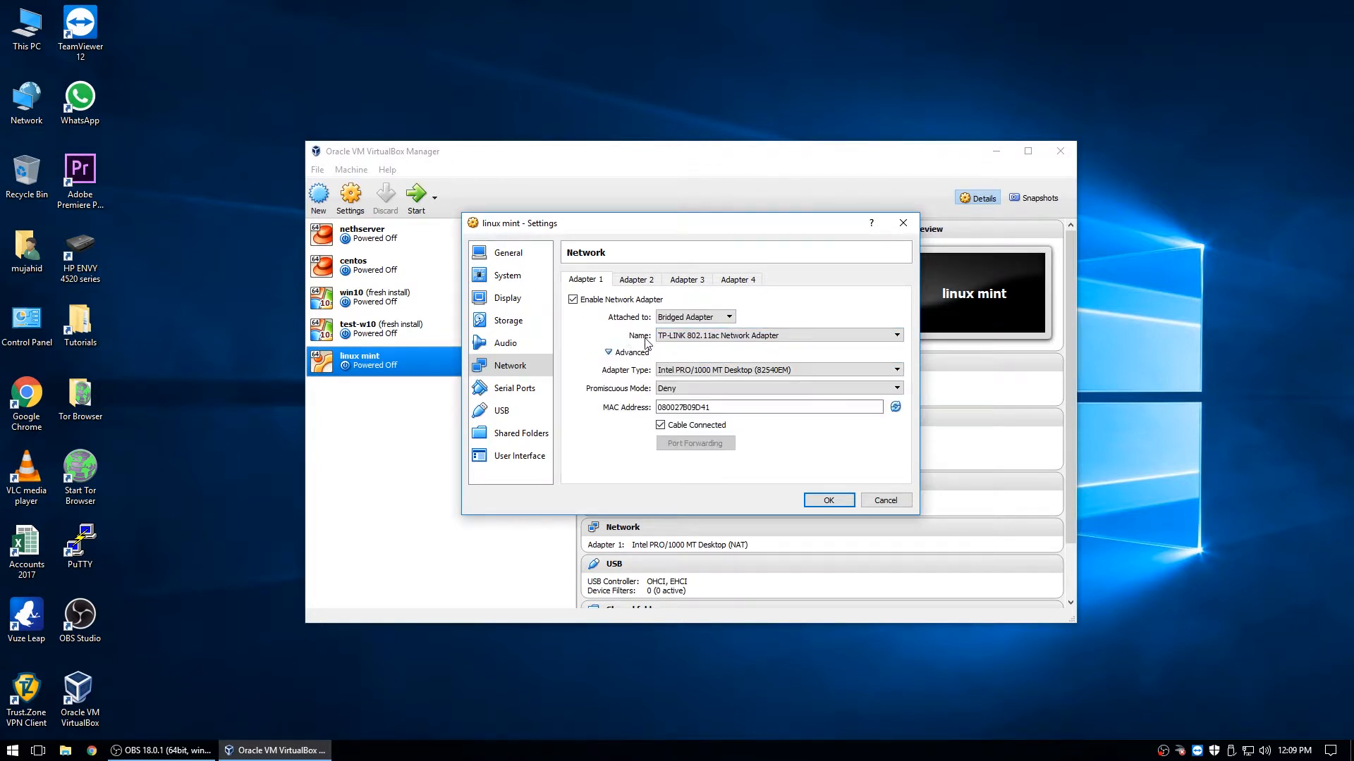
pyautogui.click(810, 372)
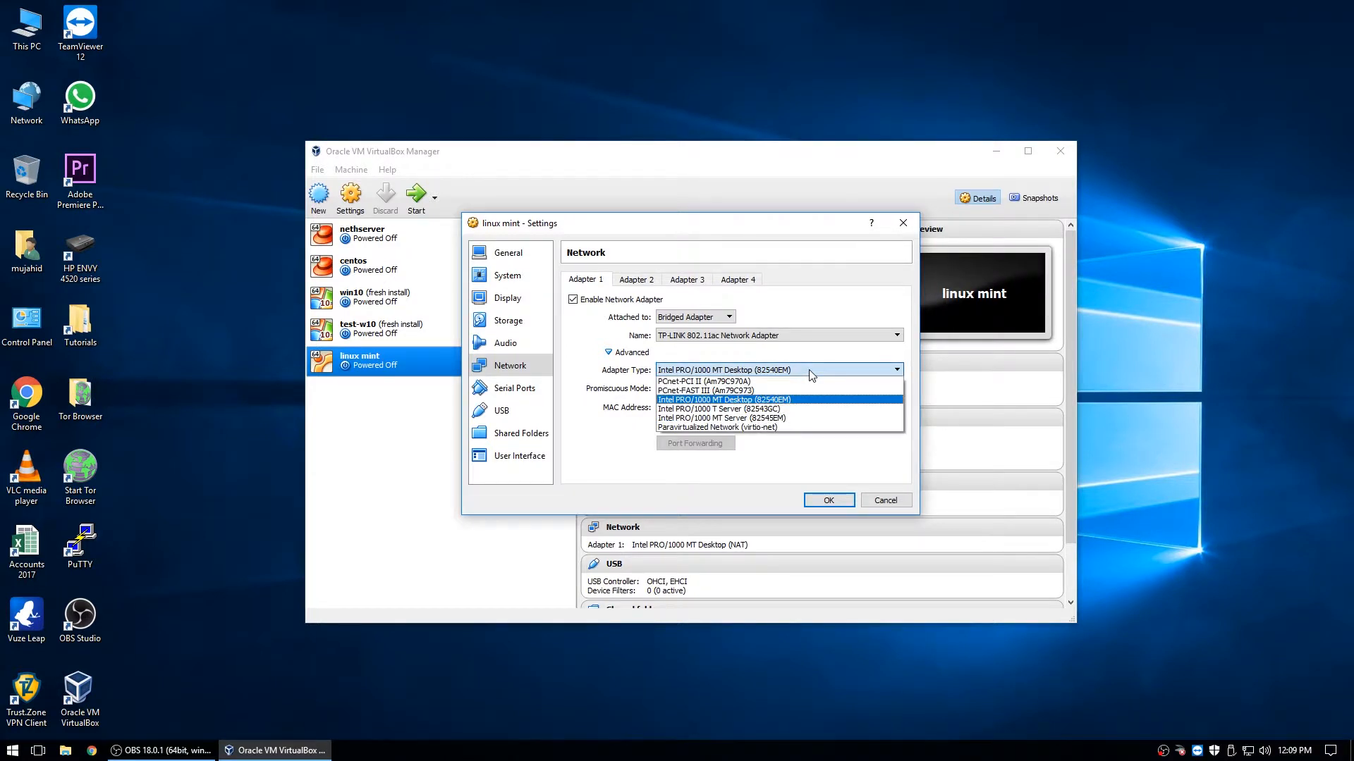
pyautogui.click(721, 426)
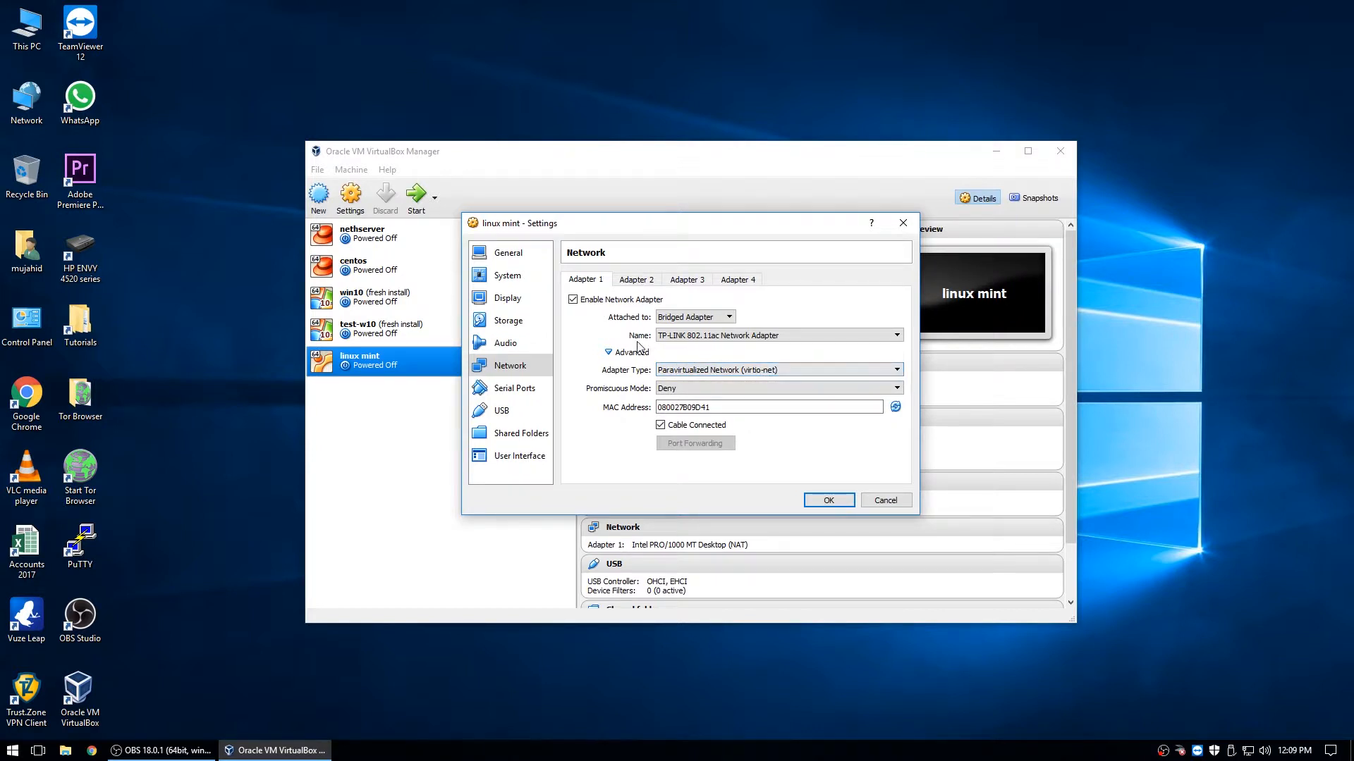
pyautogui.click(634, 282)
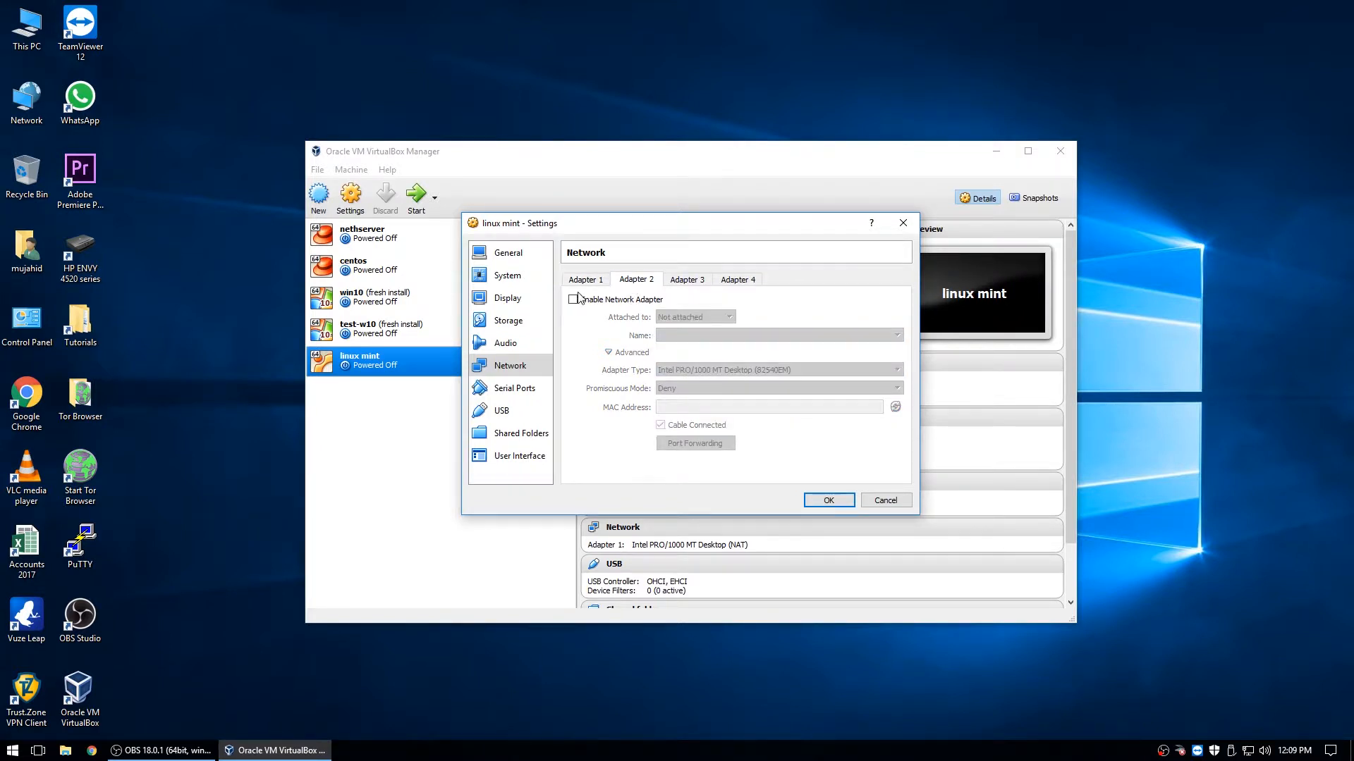
pyautogui.click(585, 280)
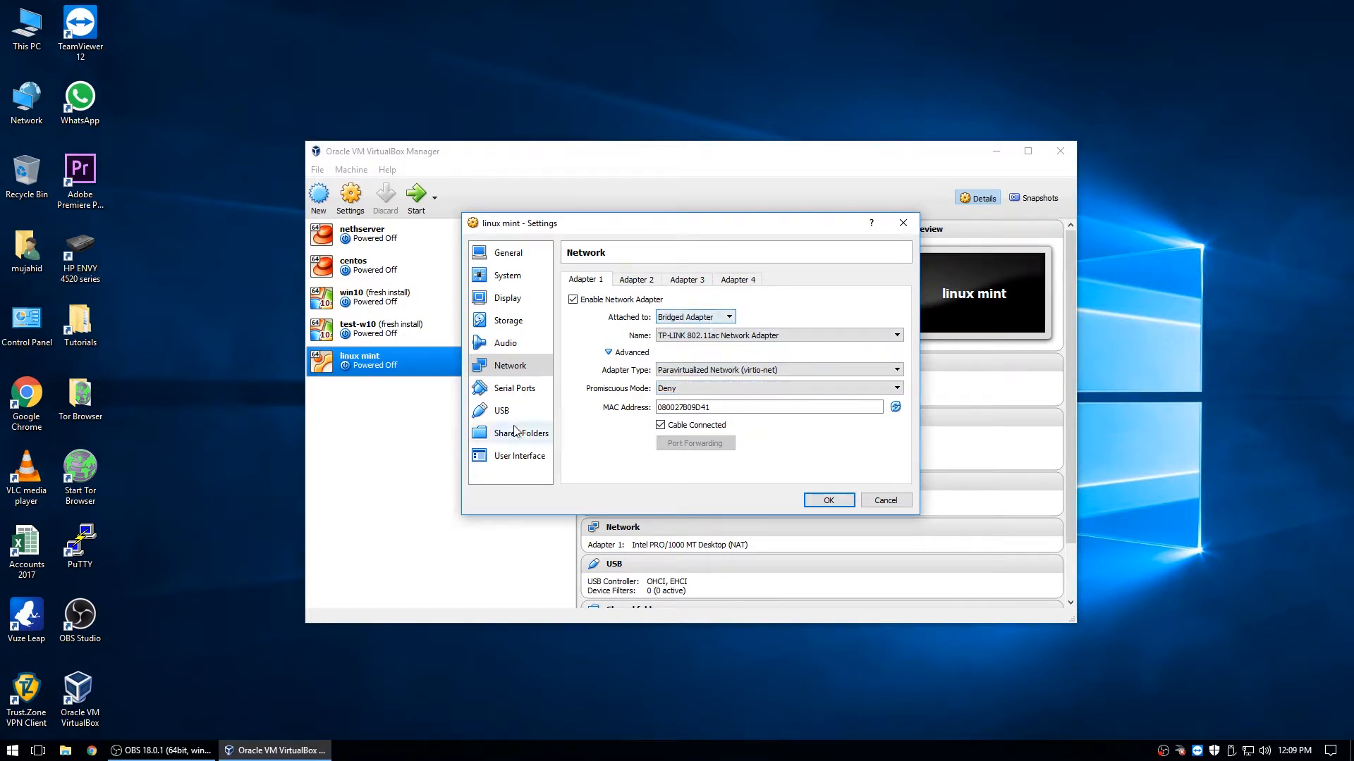
# - Review the serial, USB, shared folders, UI, system, display and audio pages, then save with OK
pyautogui.click(519, 388)
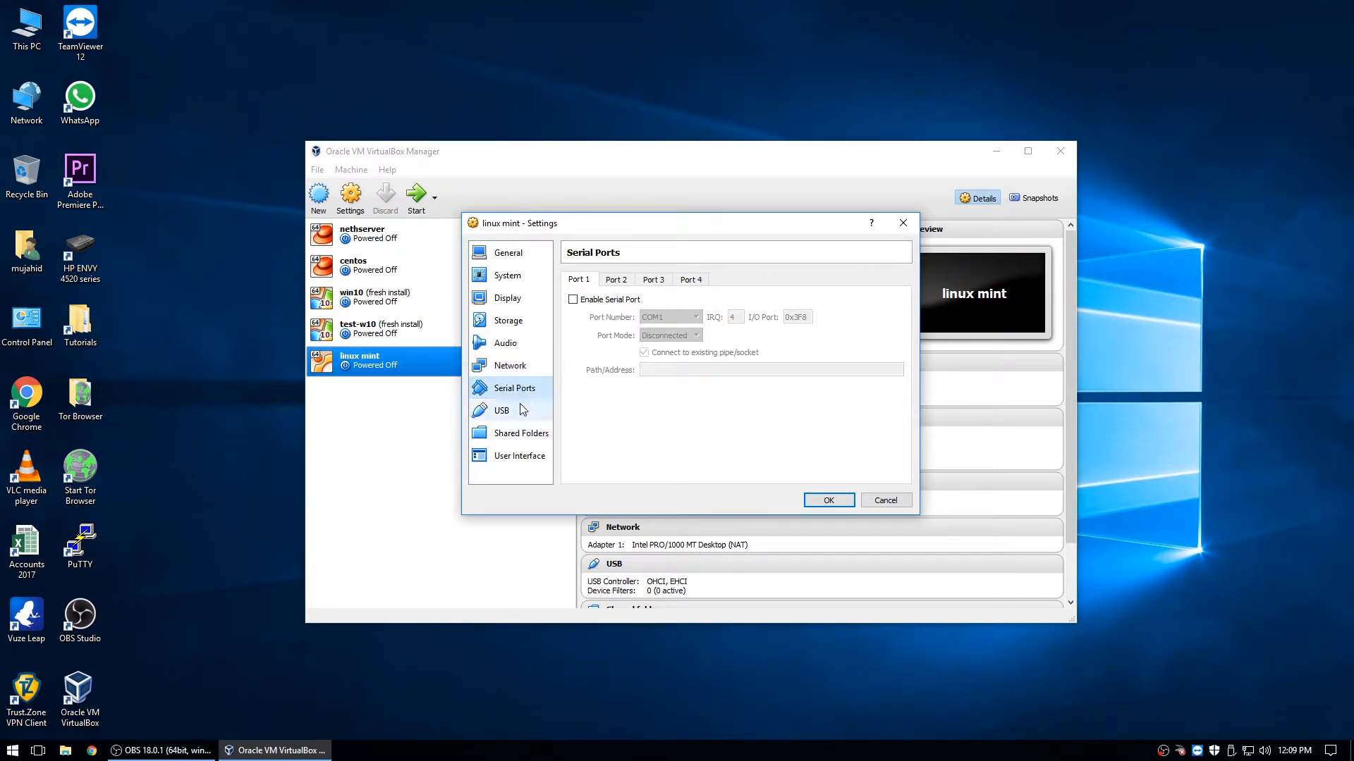
pyautogui.click(523, 410)
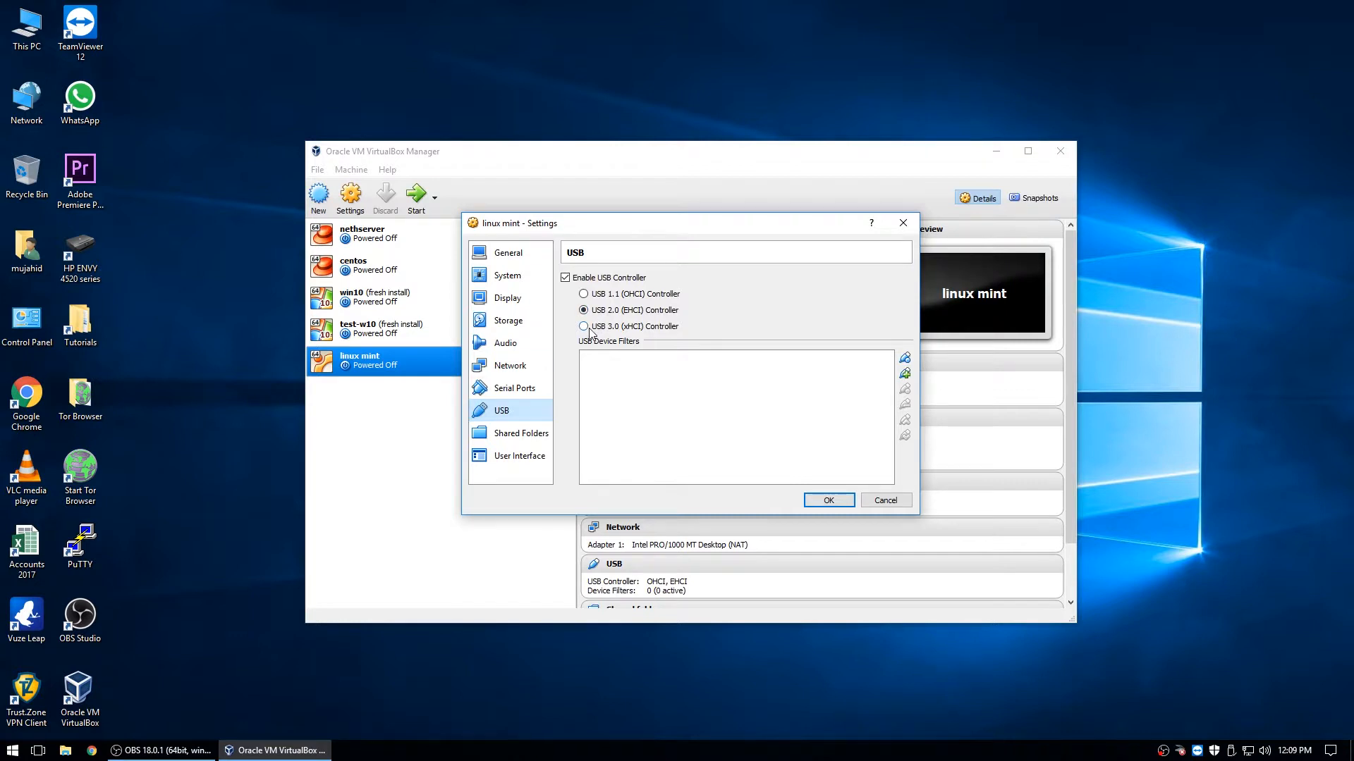
pyautogui.click(505, 437)
pyautogui.click(504, 458)
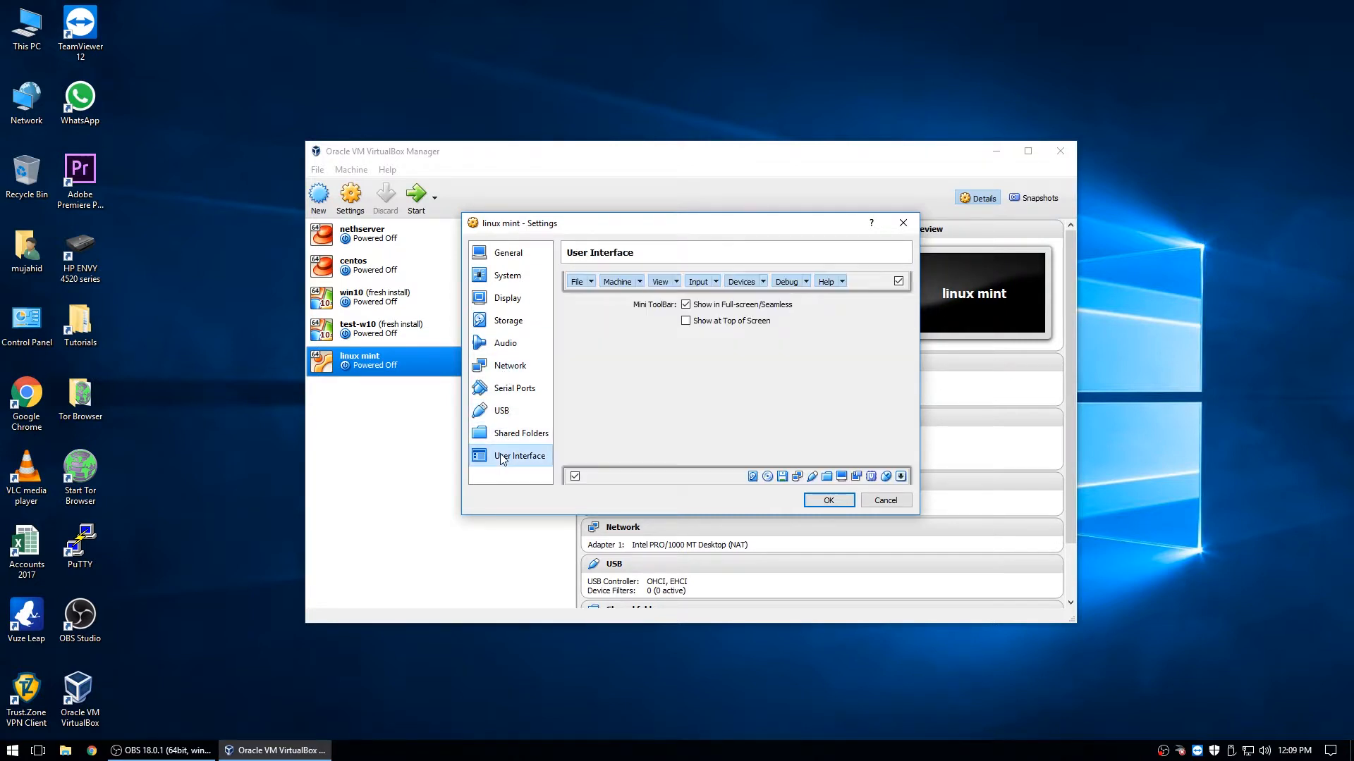
pyautogui.click(507, 275)
pyautogui.click(507, 298)
pyautogui.click(505, 340)
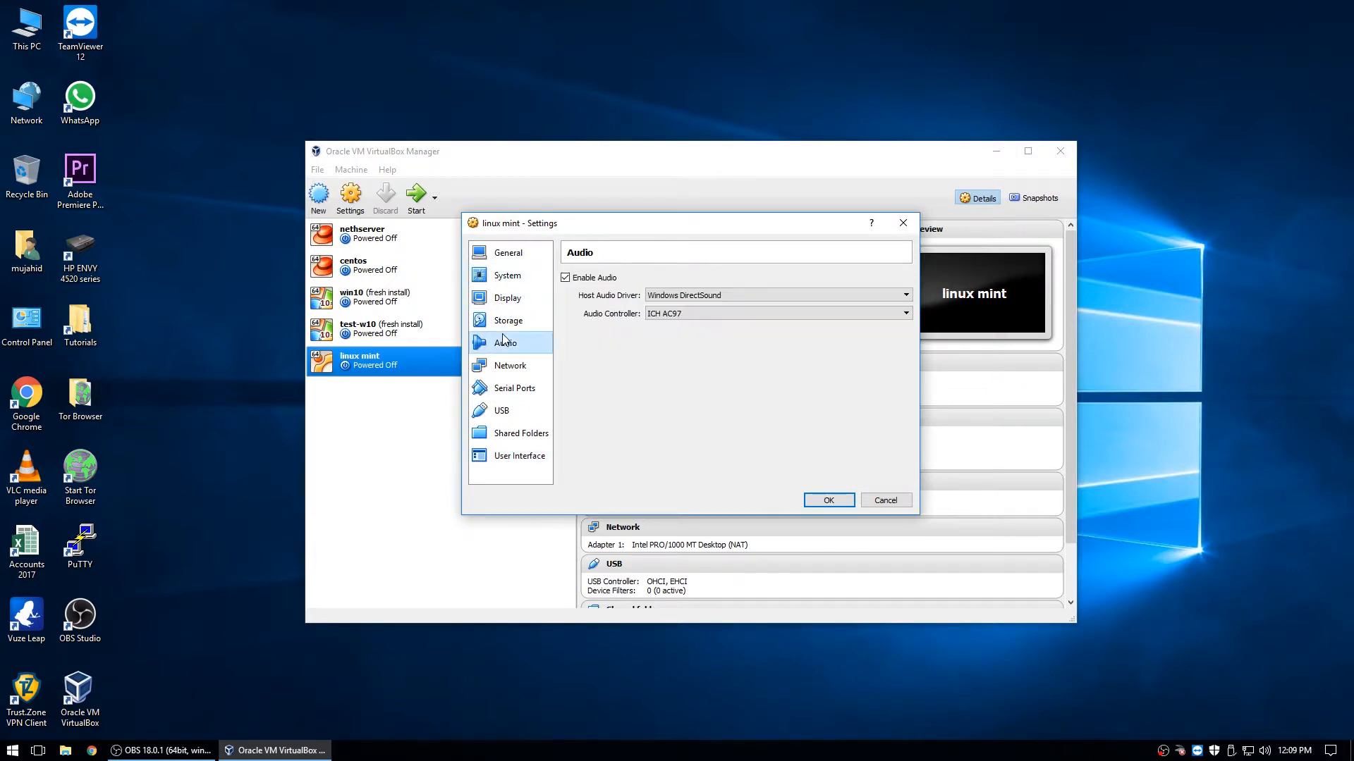
pyautogui.click(829, 500)
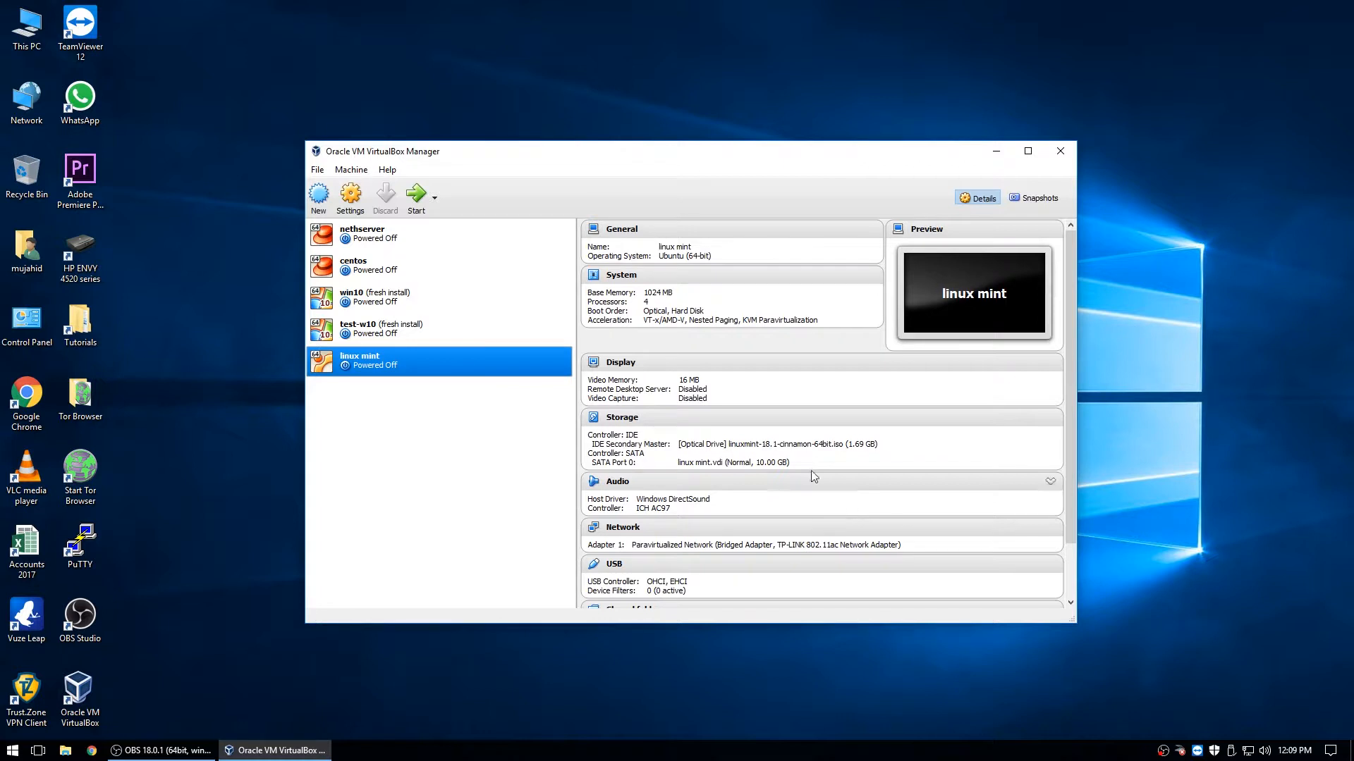
# - Start the linux mint machine to boot the Linux Mint Cinnamon live desktop
pyautogui.click(423, 202)
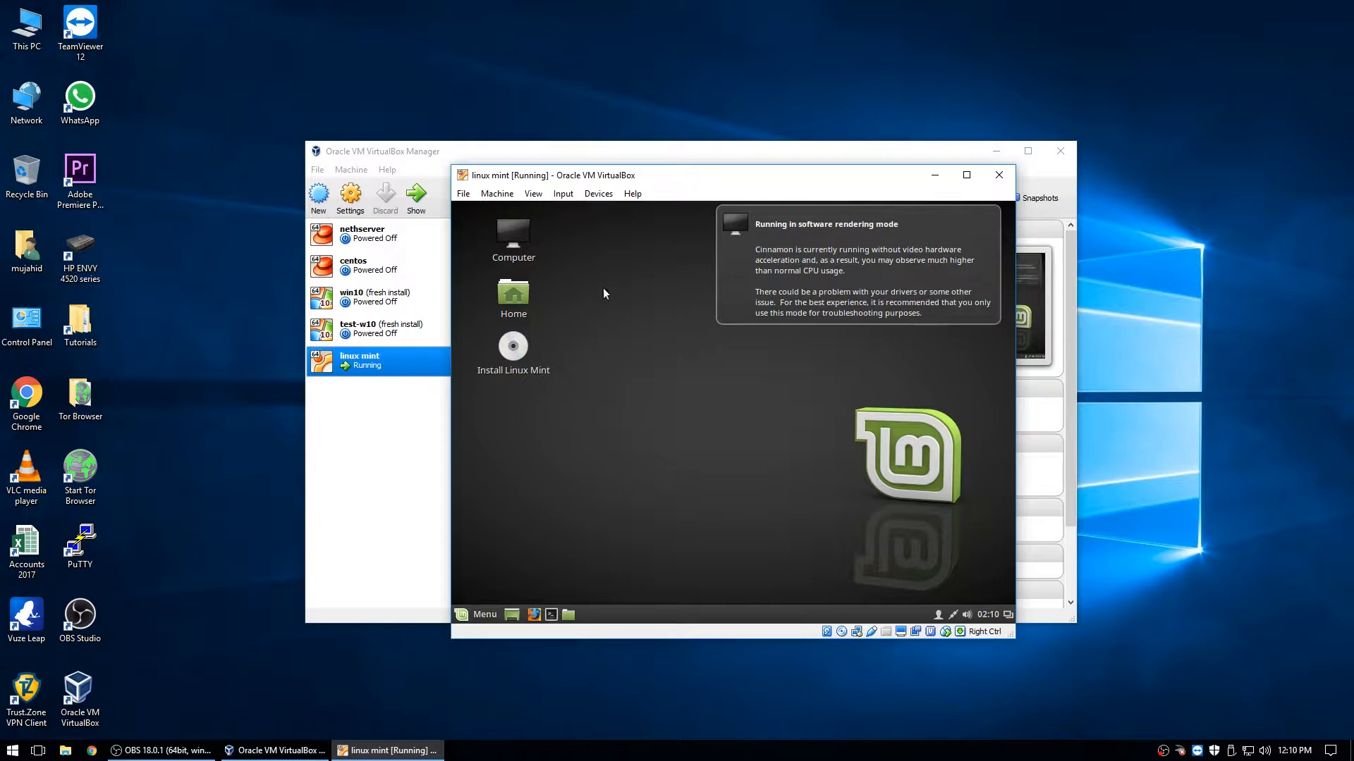
# - Start the Linux Mint installer in English, including third-party graphics and media software
pyautogui.moveTo(727, 175); pyautogui.dragTo(681, 147)
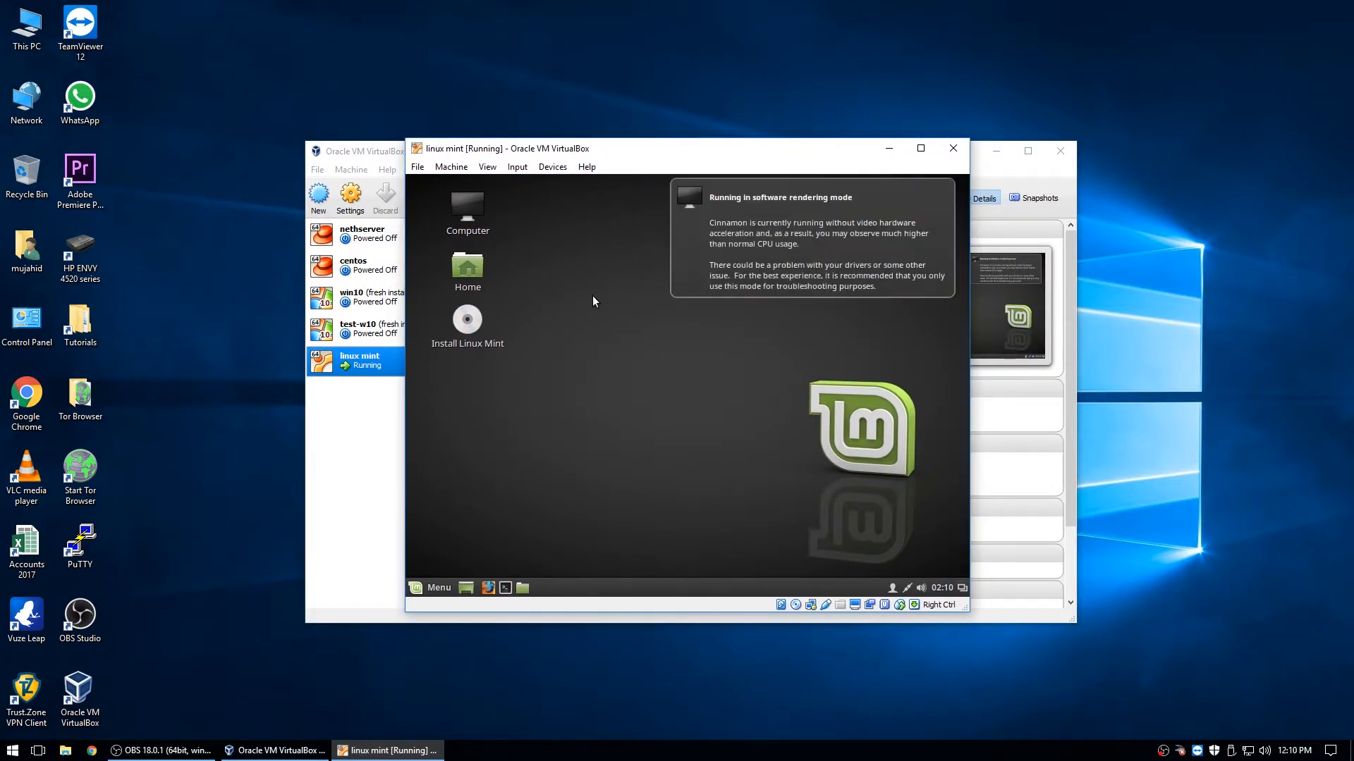
pyautogui.doubleClick(475, 317)
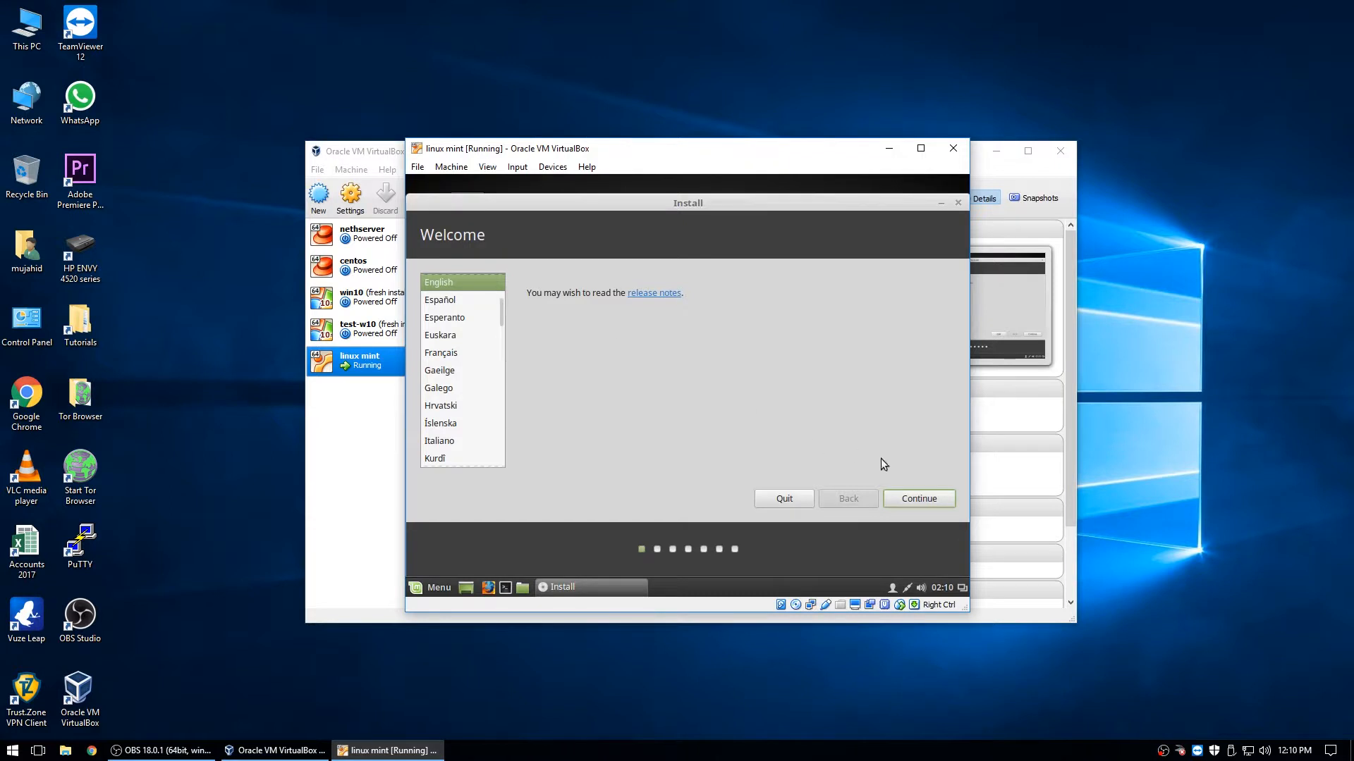
pyautogui.click(906, 497)
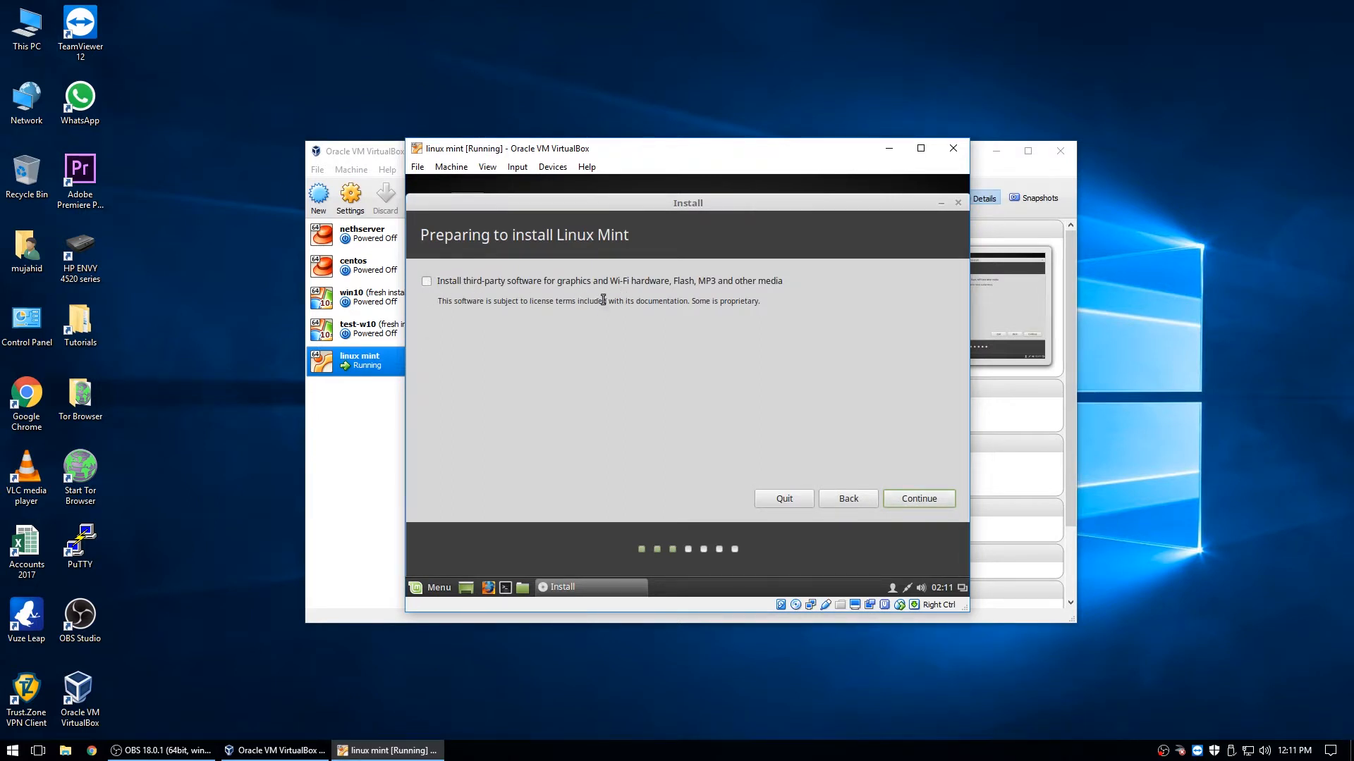
pyautogui.click(427, 281)
pyautogui.click(922, 499)
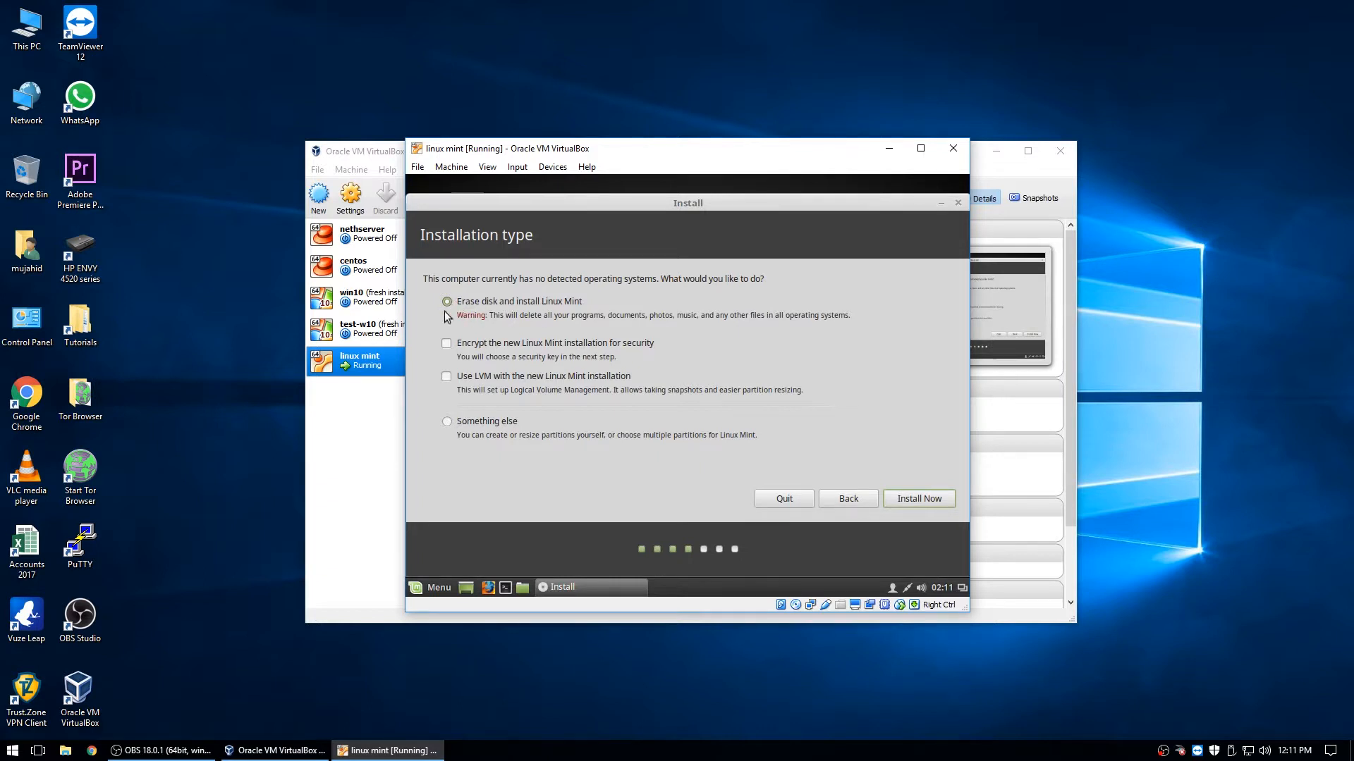
# - Erase the whole disk to install Linux Mint, keeping the Melbourne timezone and English (US) keyboard
pyautogui.click(931, 498)
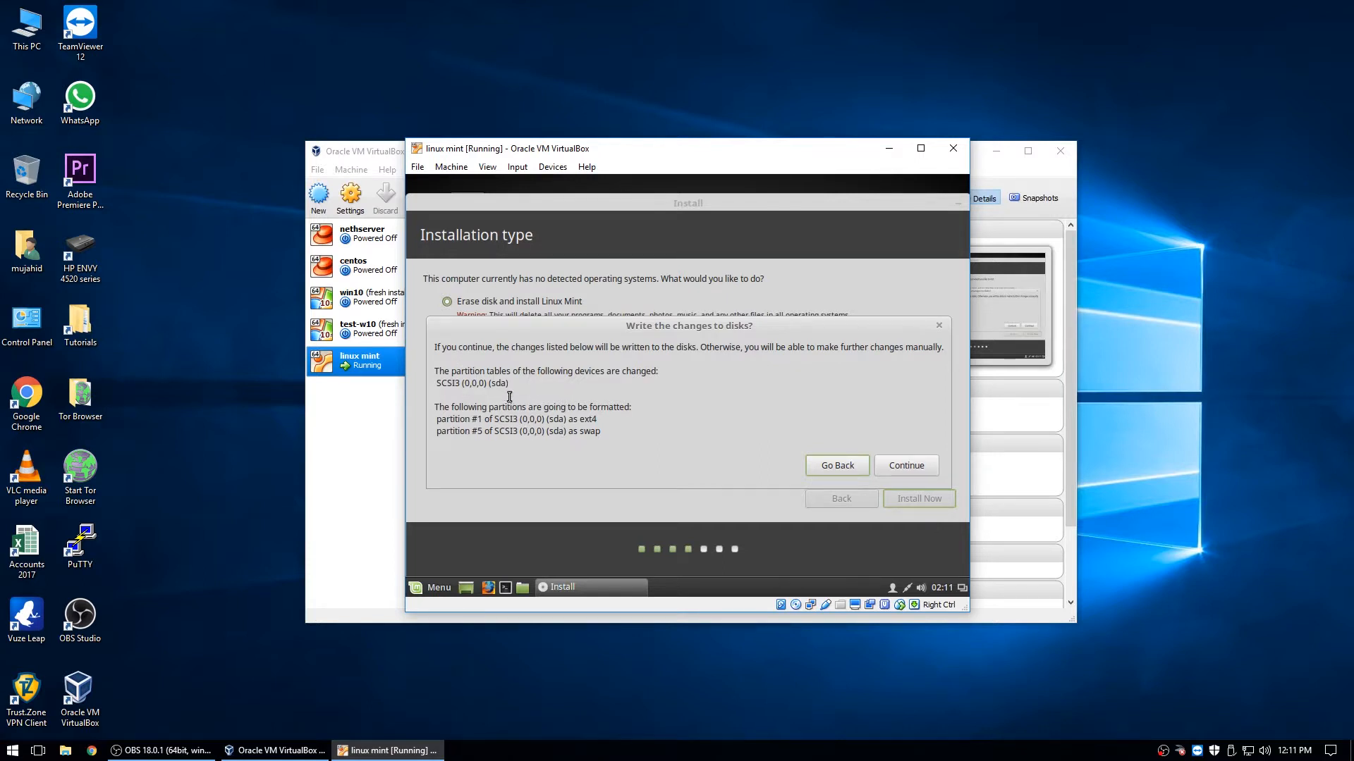
pyautogui.click(913, 468)
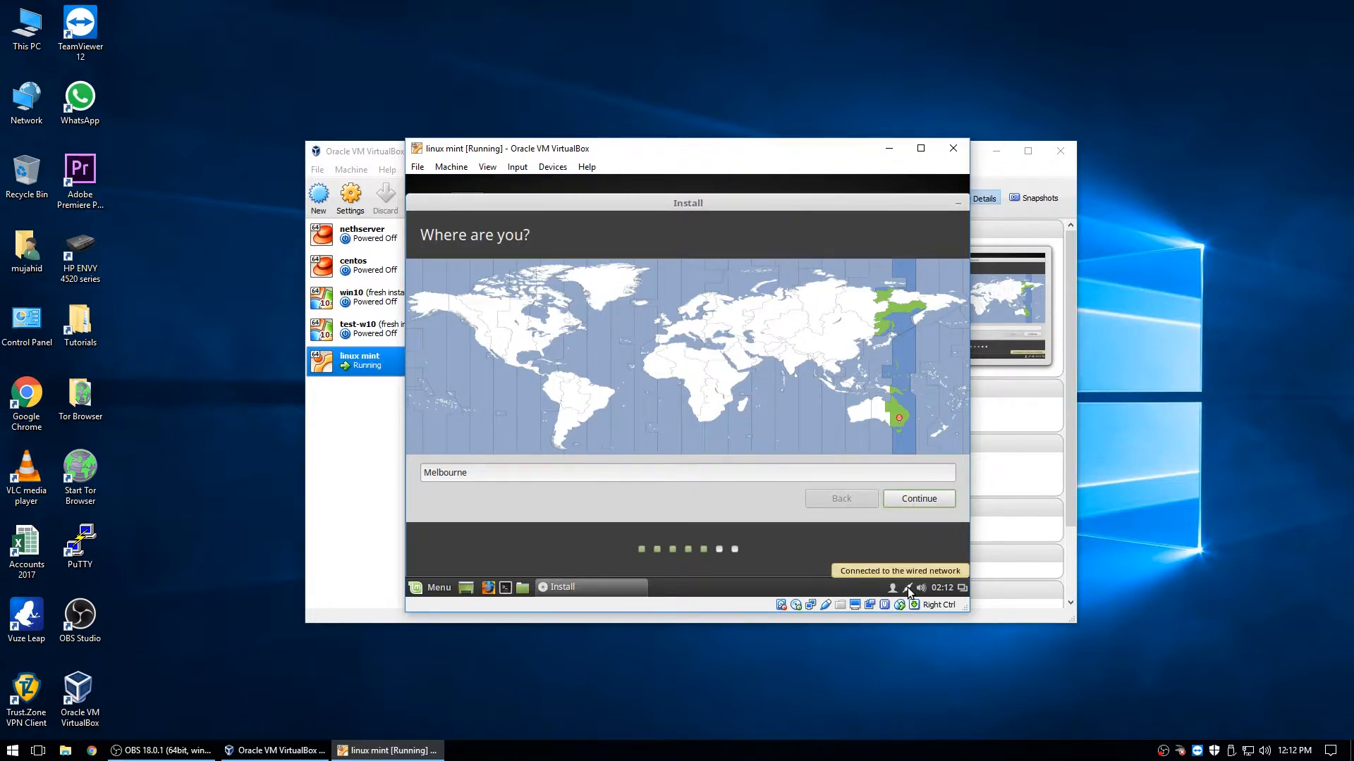
pyautogui.click(922, 502)
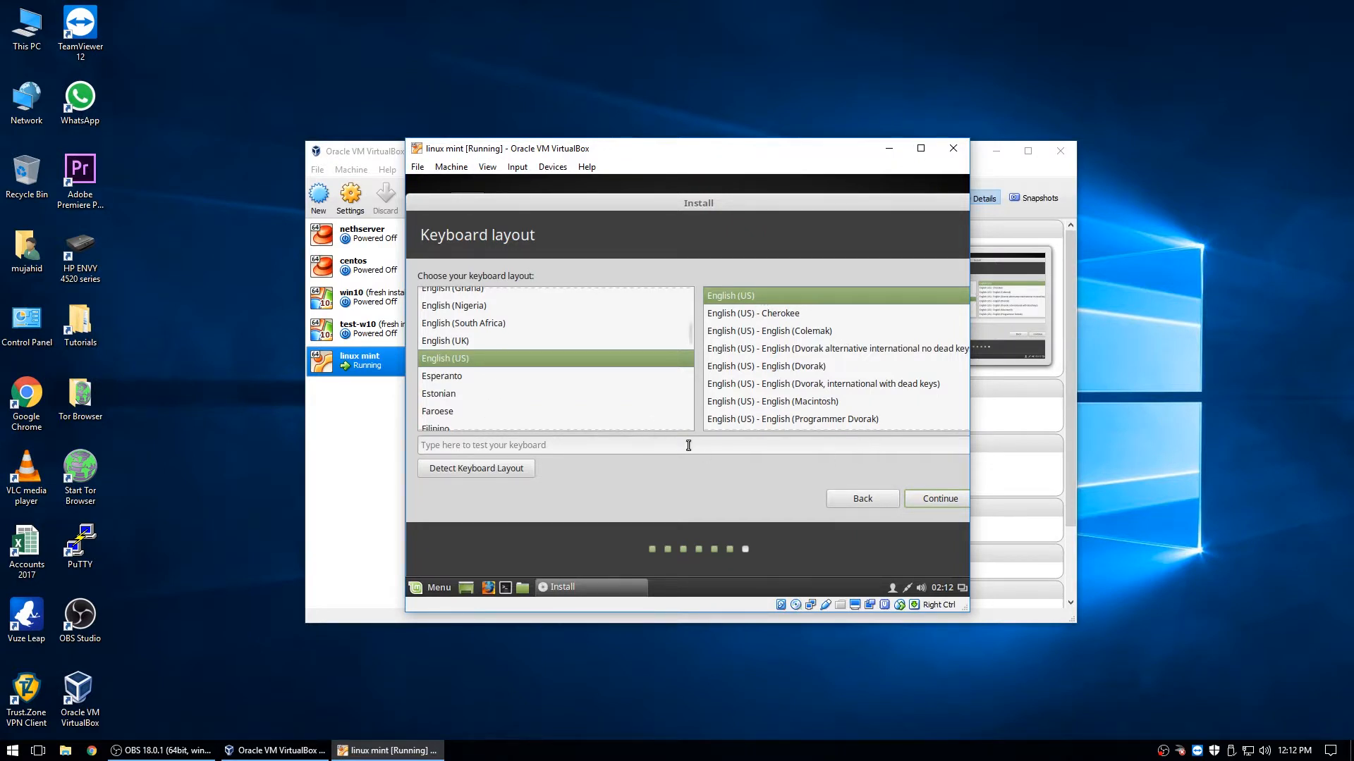
pyautogui.click(947, 496)
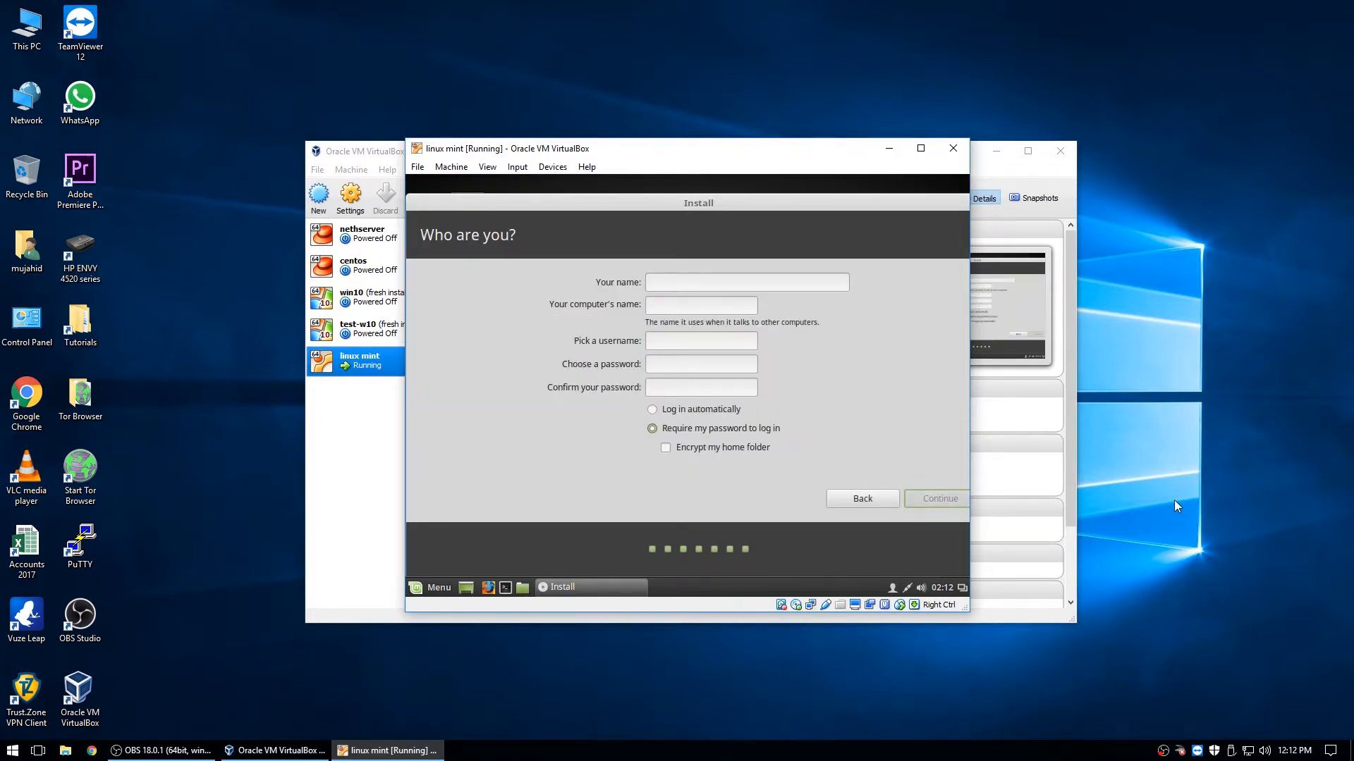
# - Enter the account name, enable automatic login, set the account password, and submit
pyautogui.write('test')
pyautogui.click(653, 410)
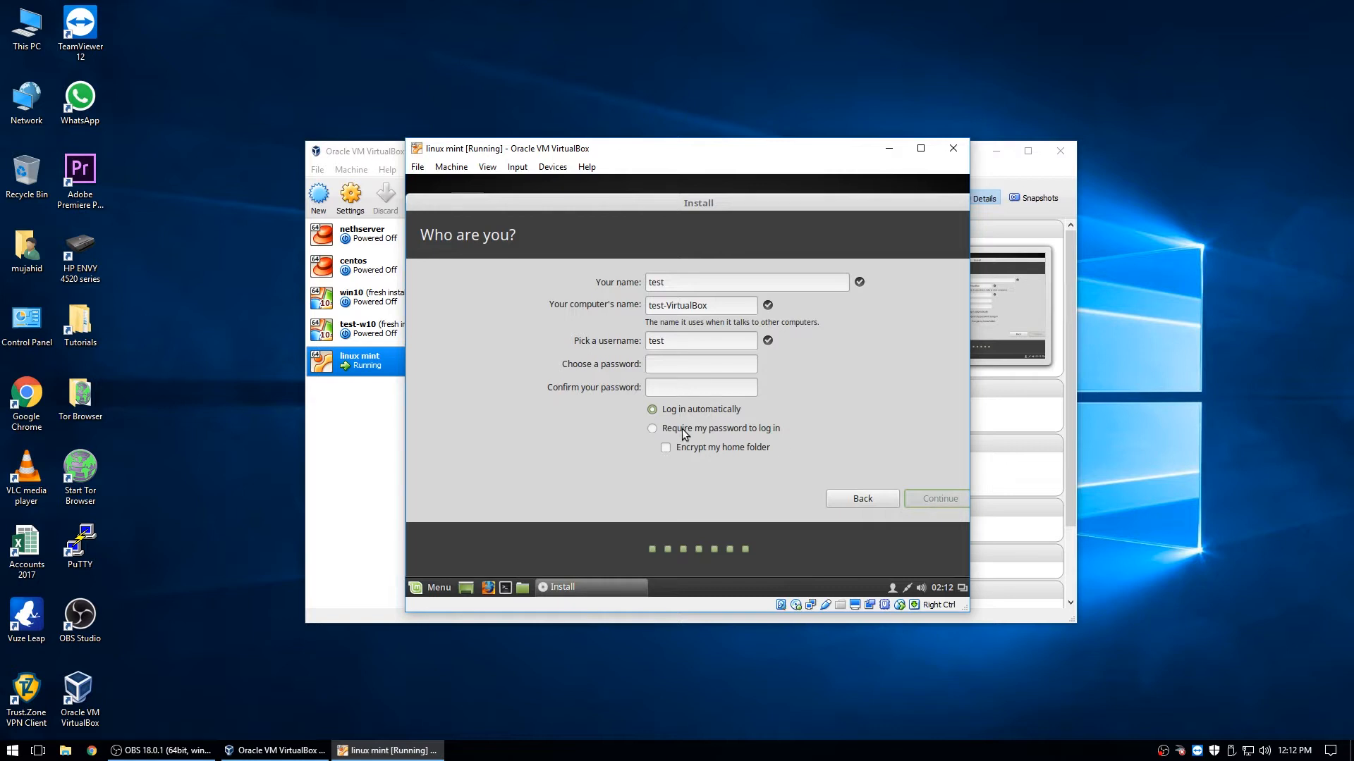
pyautogui.click(674, 364)
pyautogui.write('test123test123')
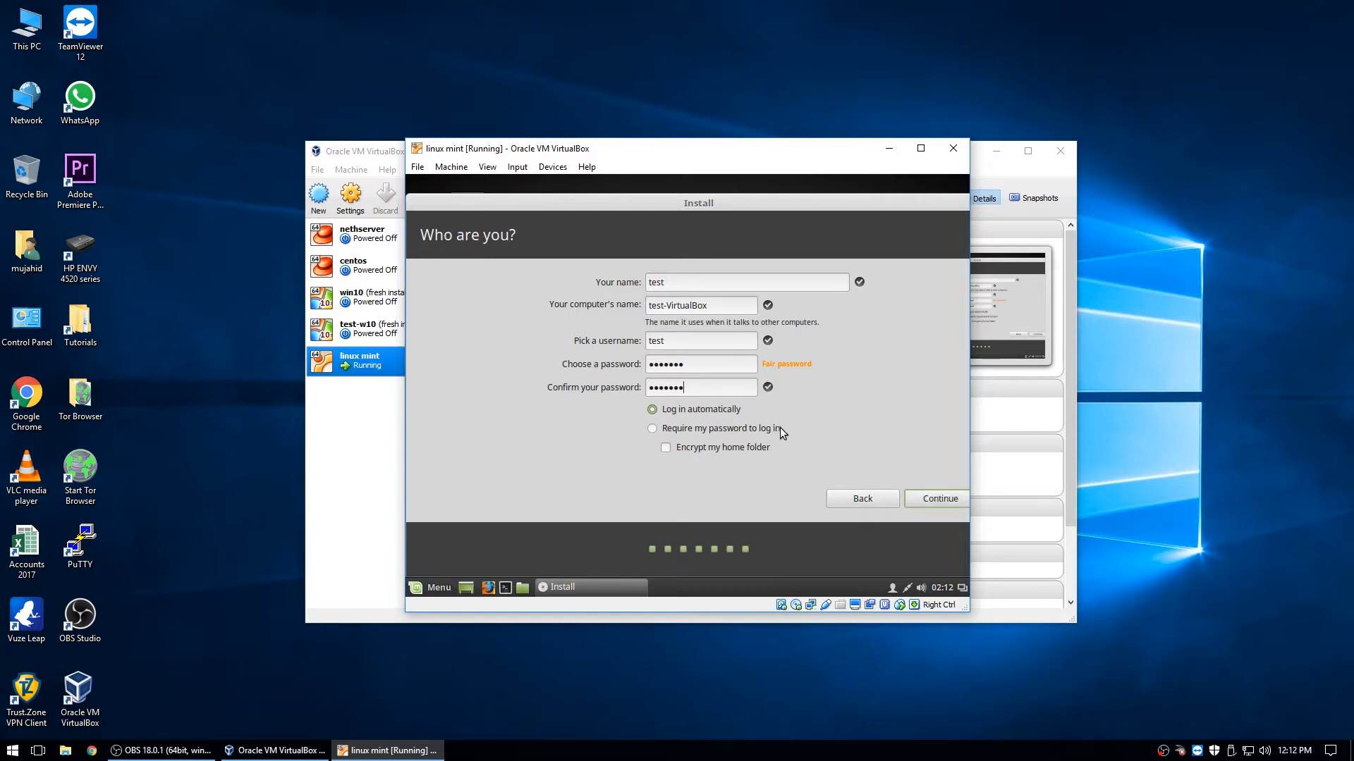
pyautogui.click(938, 498)
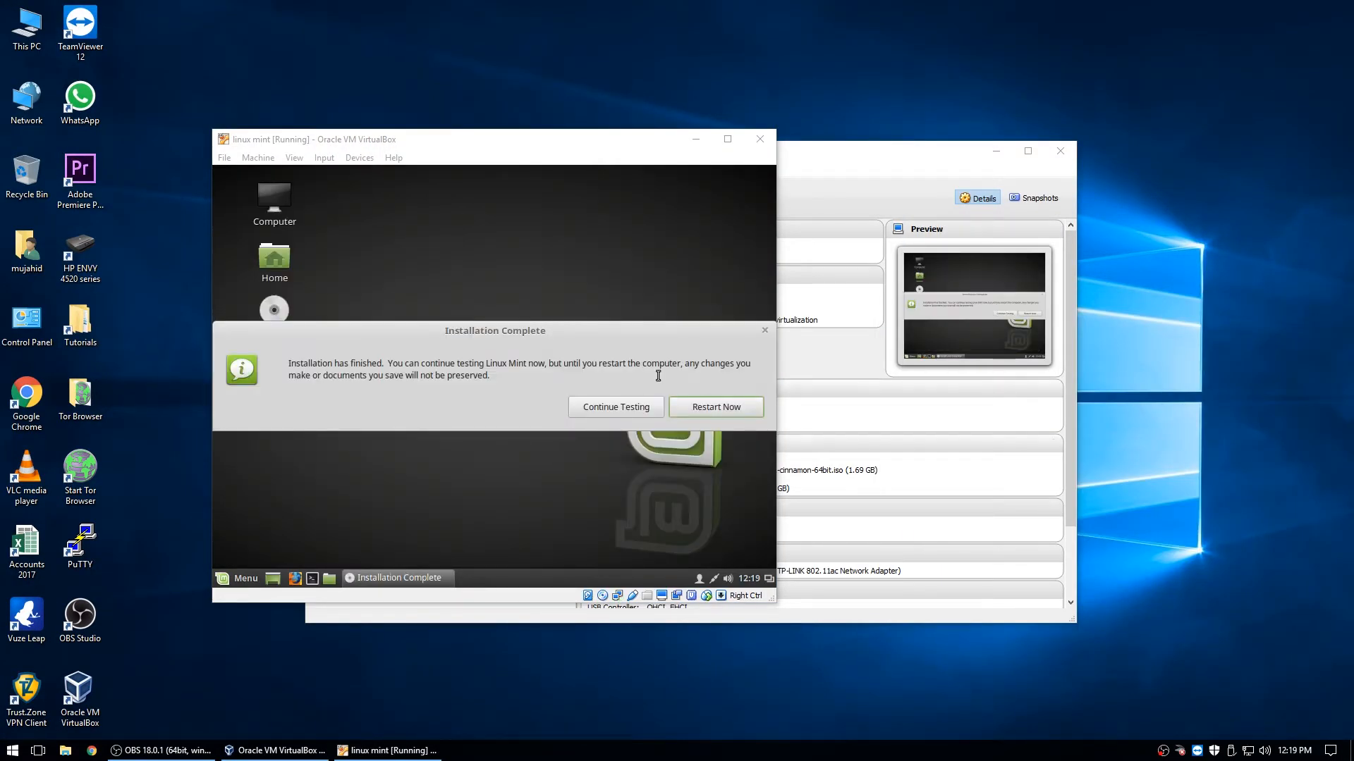
# - Continue the live session, then bring up the shutdown prompt from the Mint menu
pyautogui.click(634, 409)
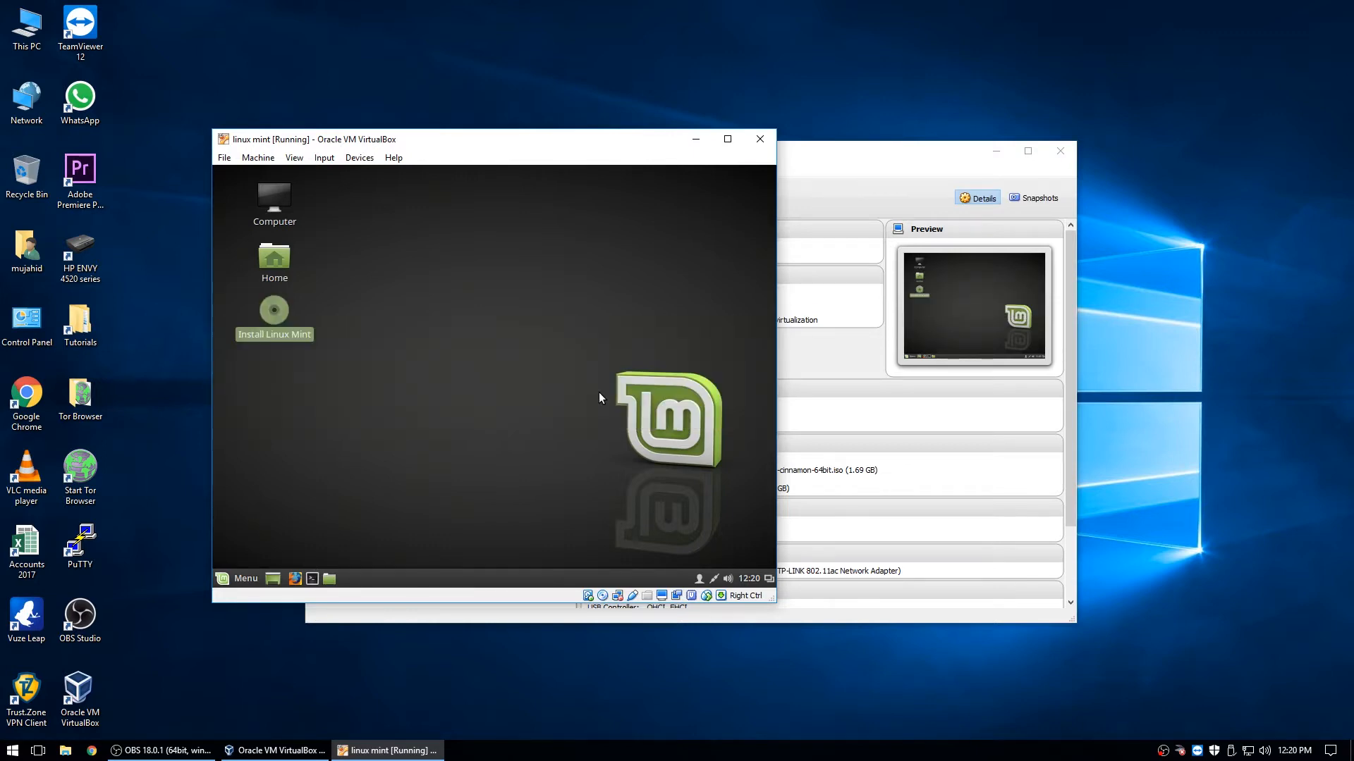
pyautogui.click(246, 578)
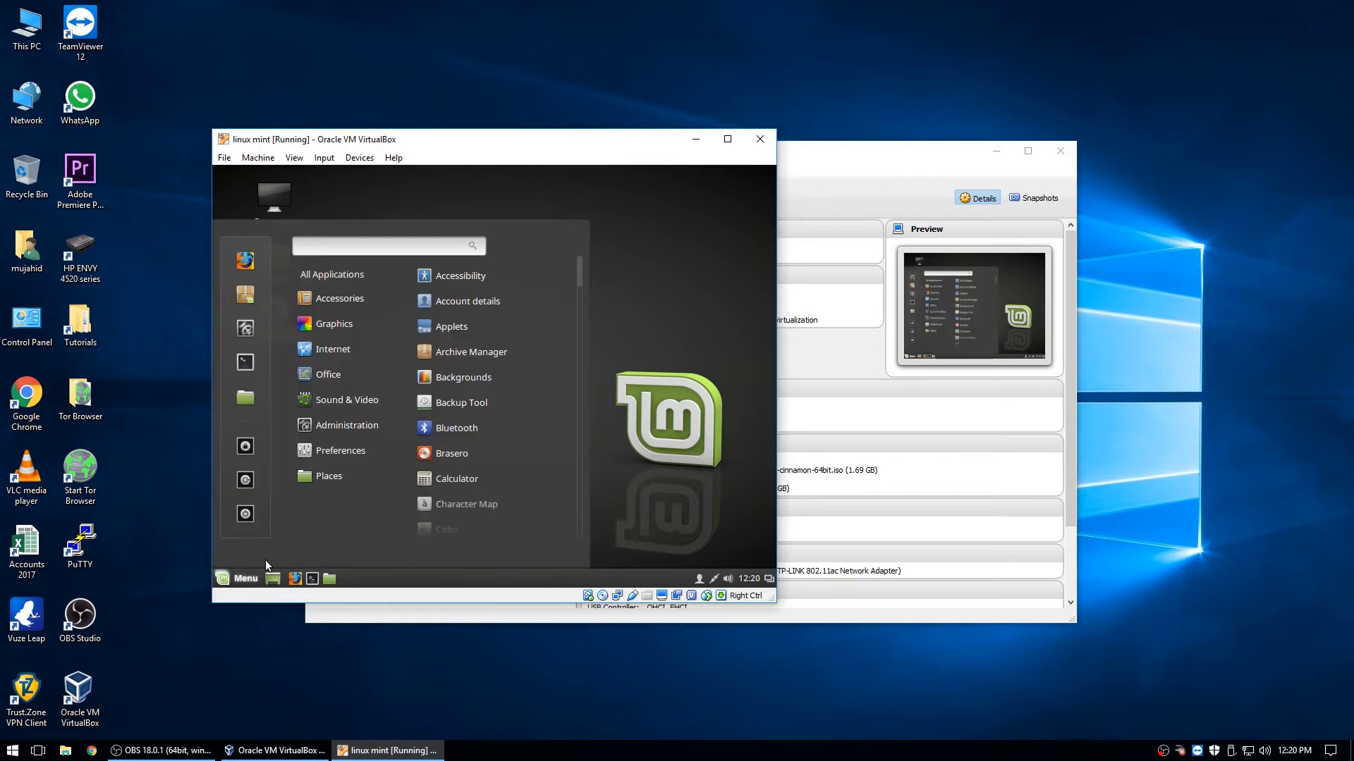
pyautogui.click(246, 516)
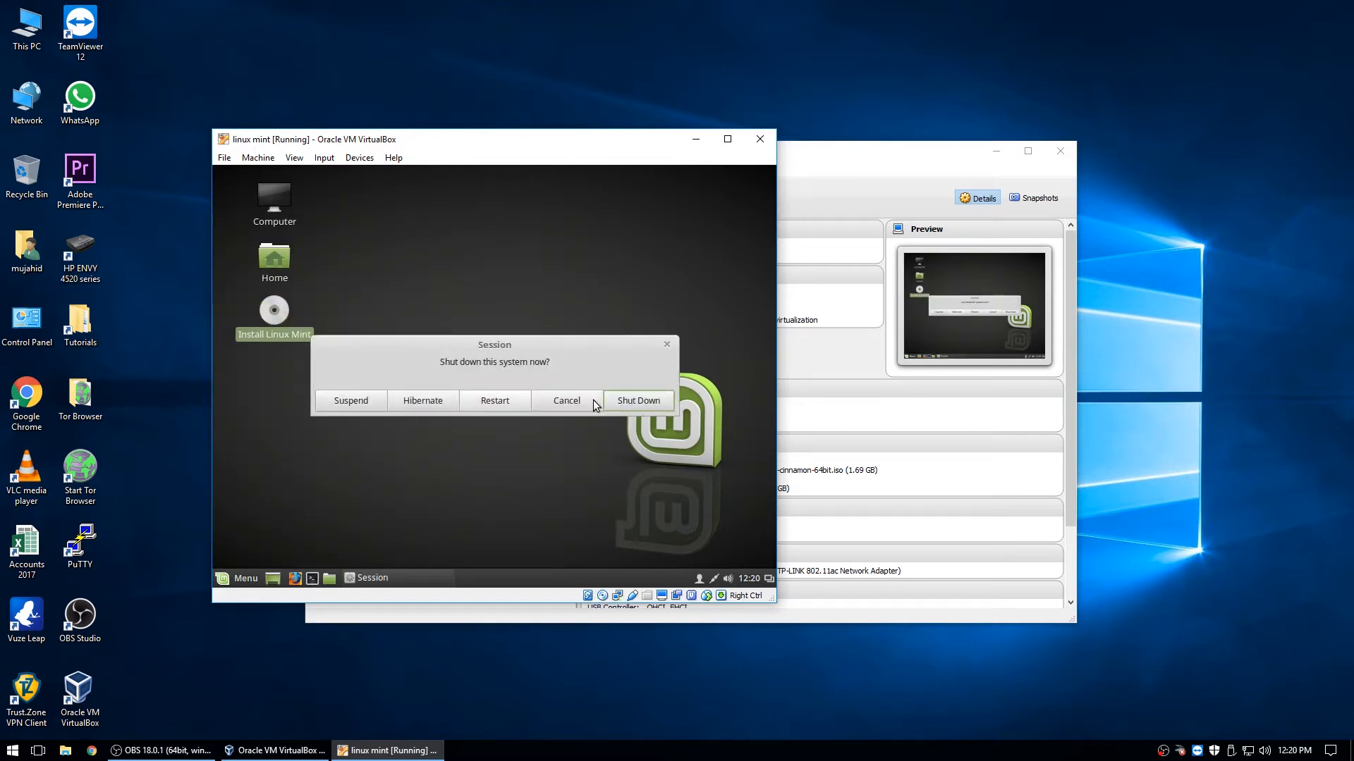
# - Shut down Linux Mint and confirm the installation medium has been removed
pyautogui.click(638, 401)
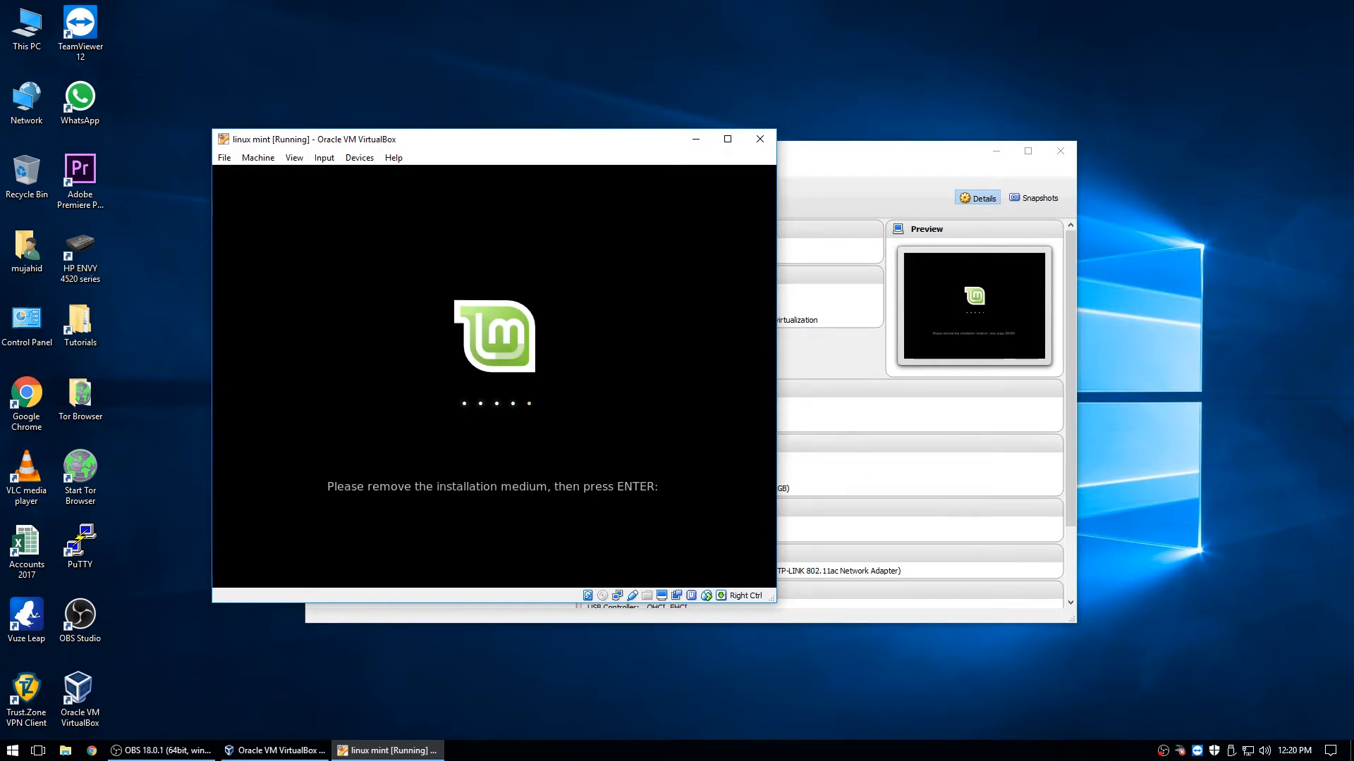
pyautogui.press('Return')
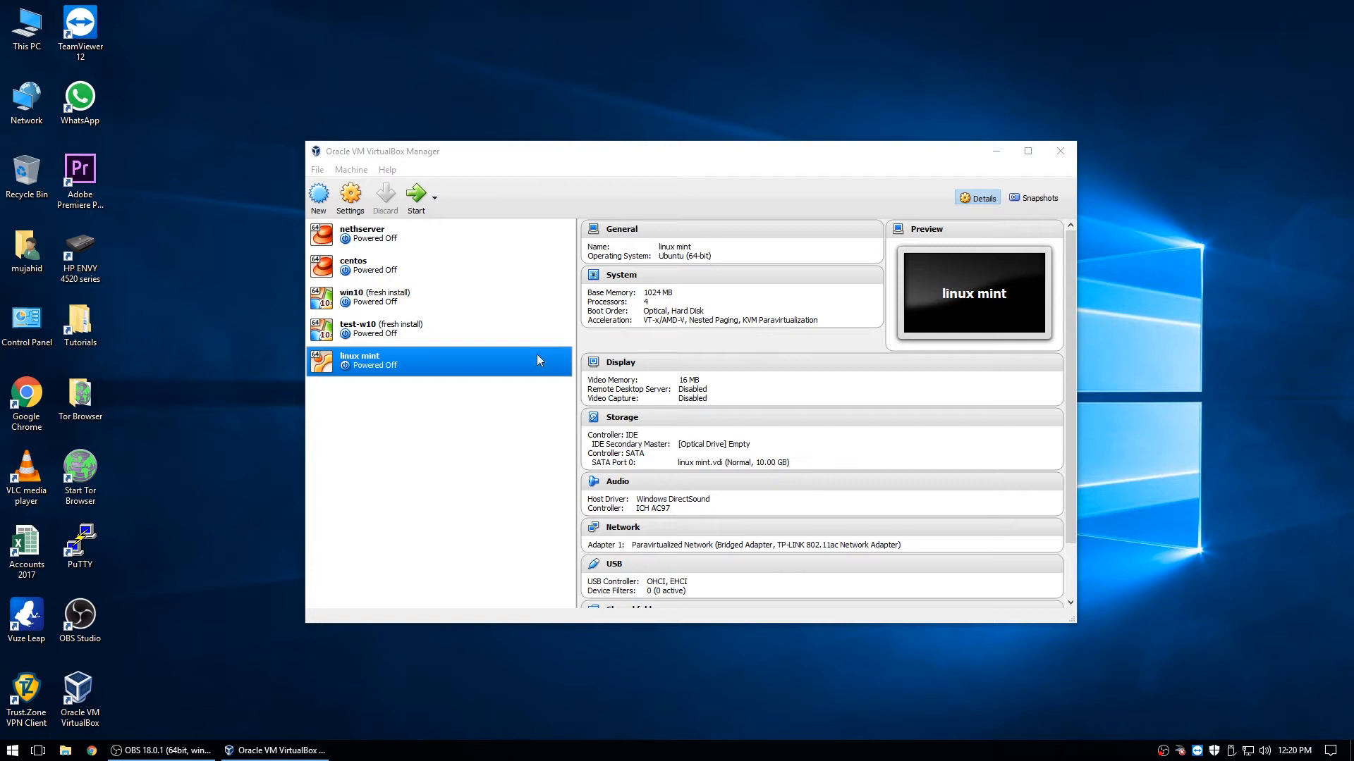
# - In the VM's settings, stop booting from the optical drive and adjust its boot order
pyautogui.click(351, 197)
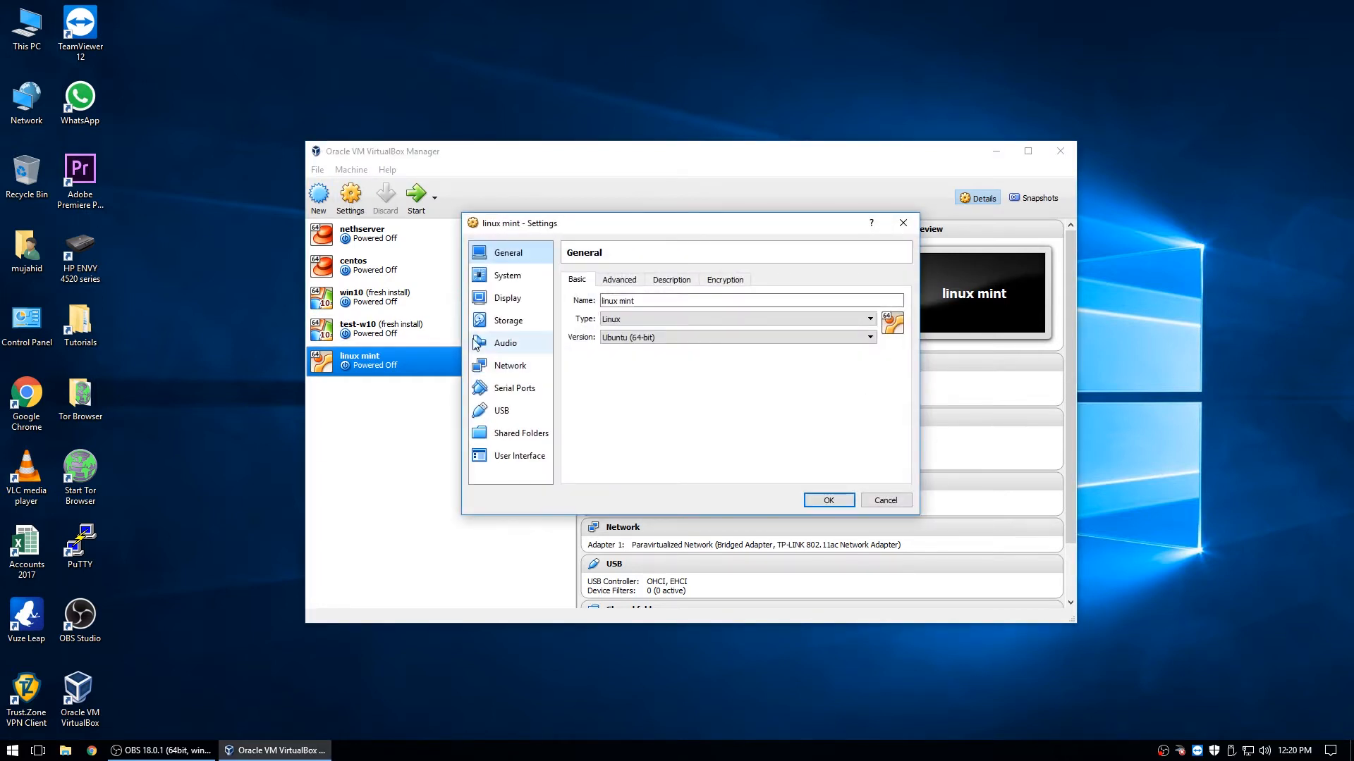
pyautogui.click(507, 299)
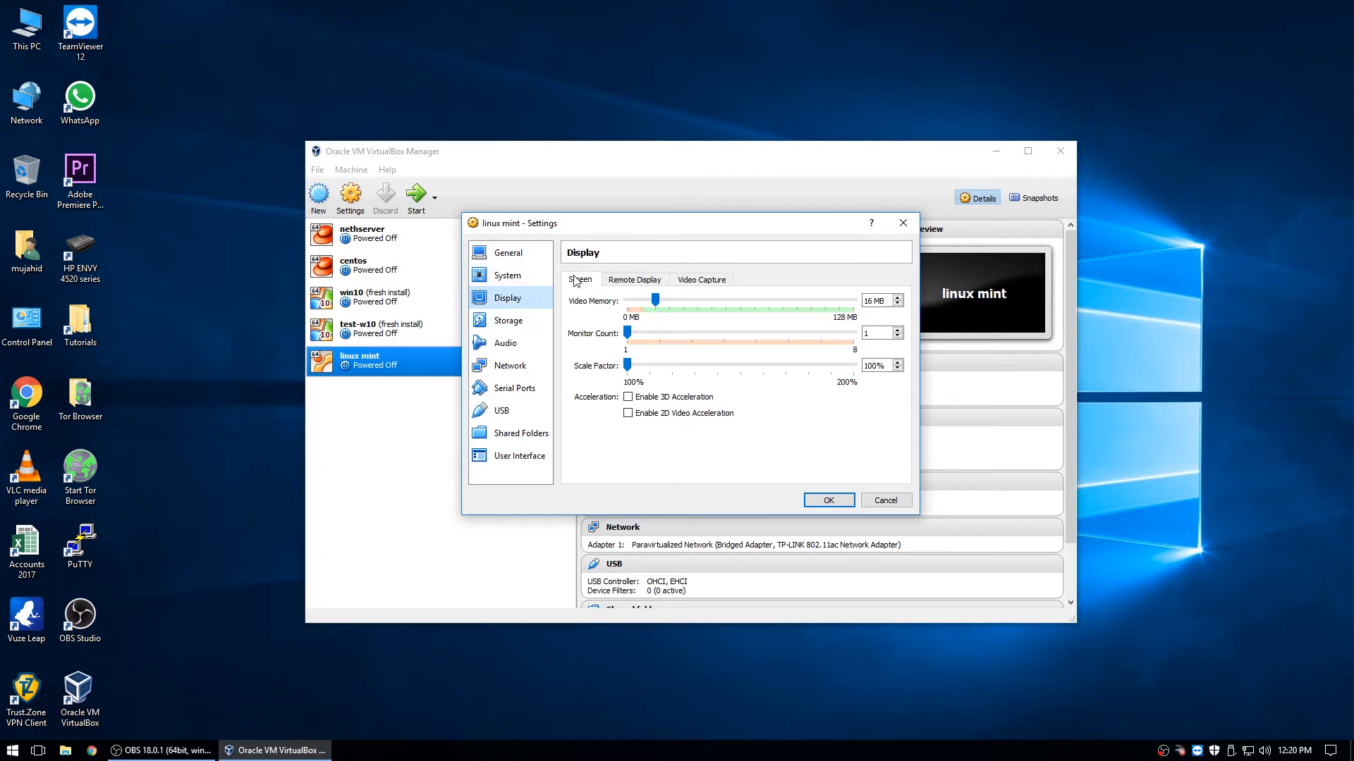
pyautogui.click(513, 276)
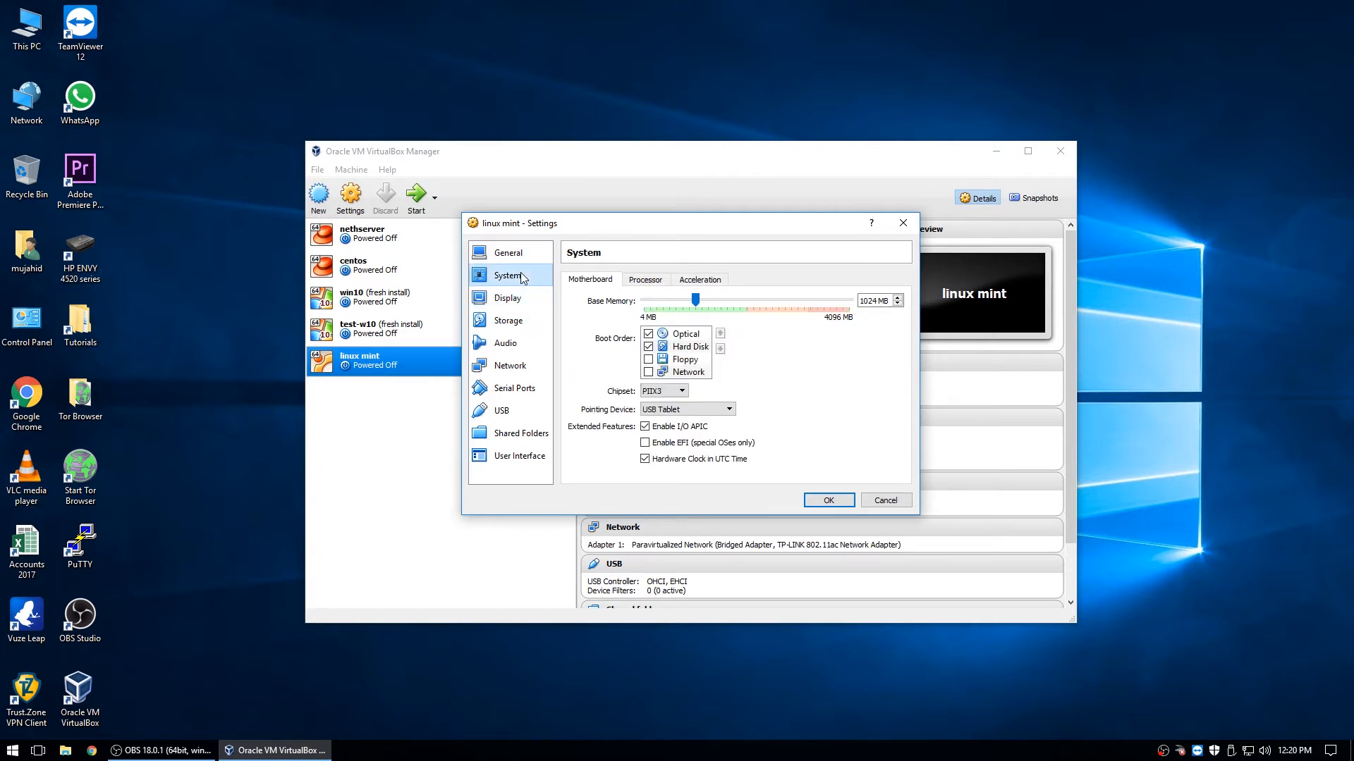
pyautogui.click(648, 334)
pyautogui.click(720, 349)
pyautogui.click(720, 348)
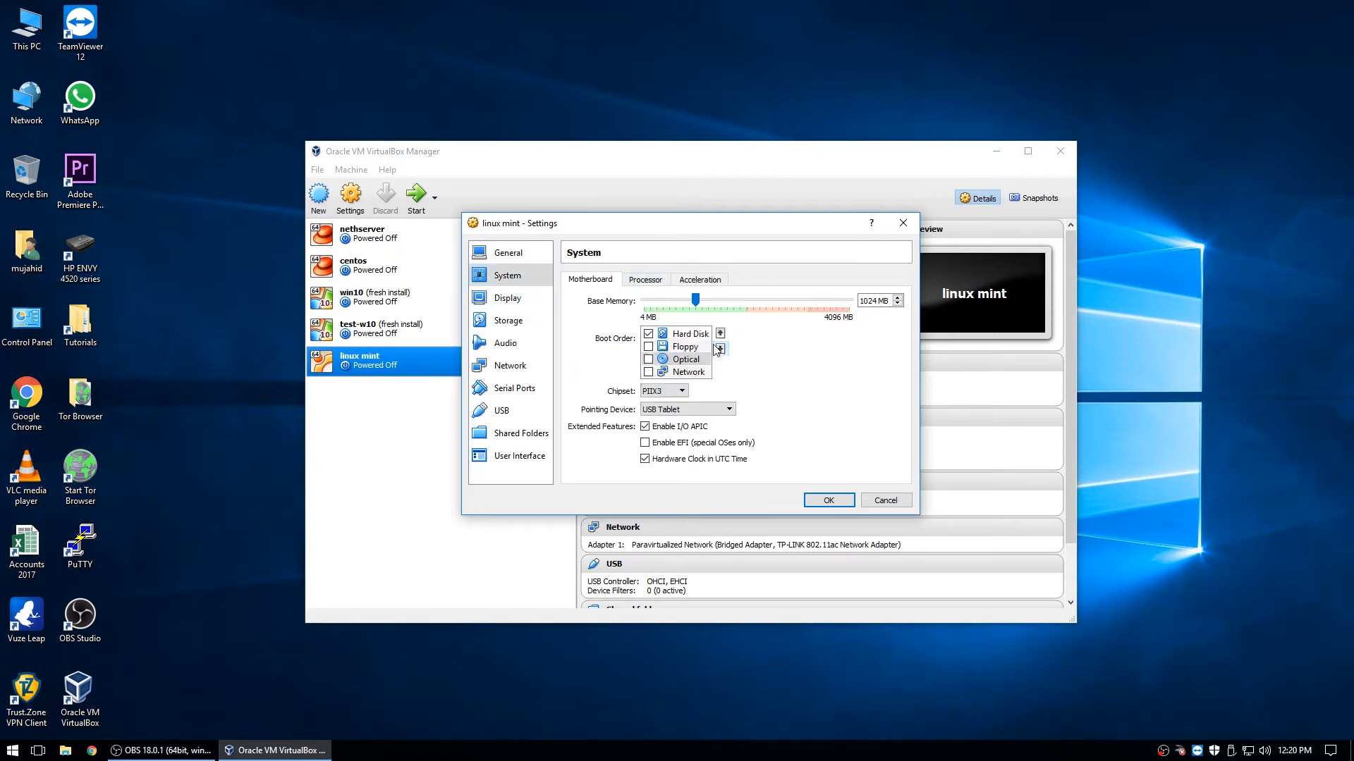
pyautogui.click(720, 335)
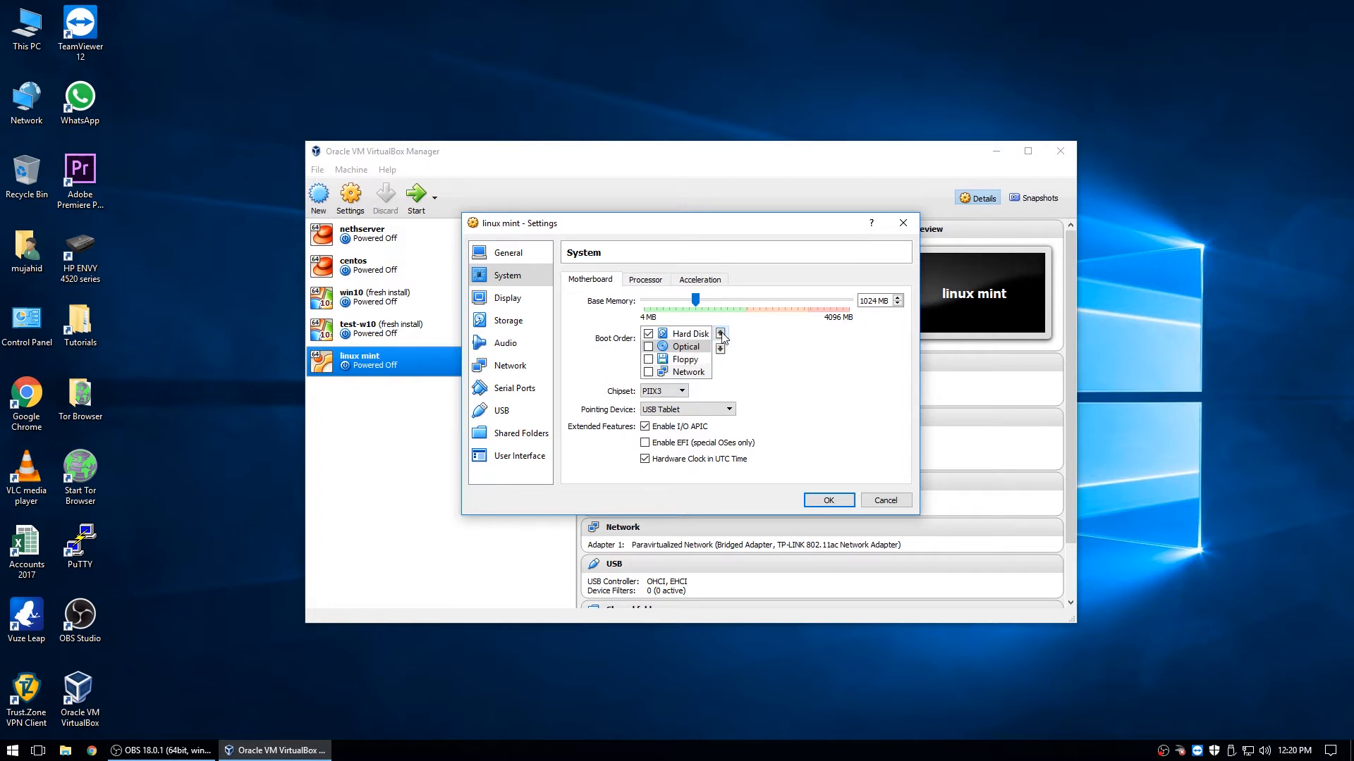
# - Remove the empty optical drive and the IDE controller from storage, then save
pyautogui.click(504, 321)
pyautogui.click(607, 311)
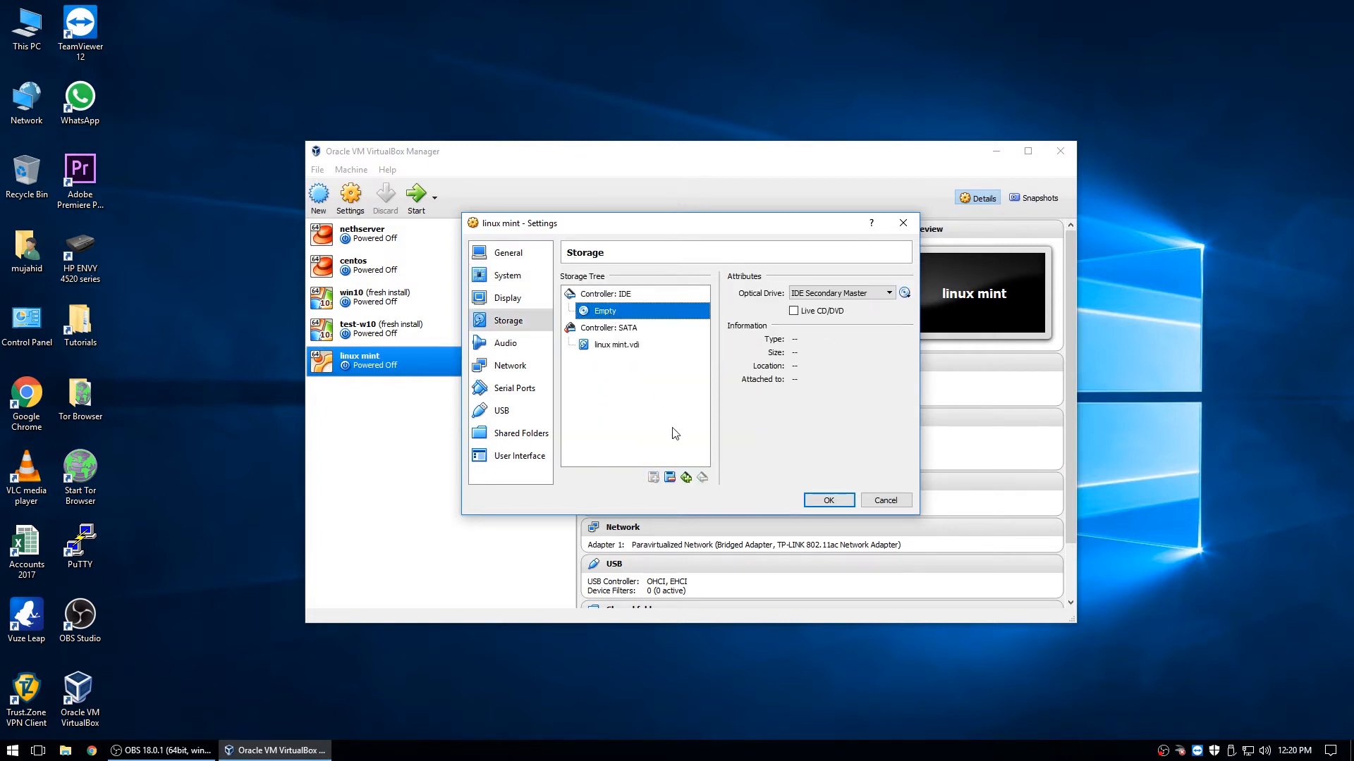
pyautogui.click(670, 478)
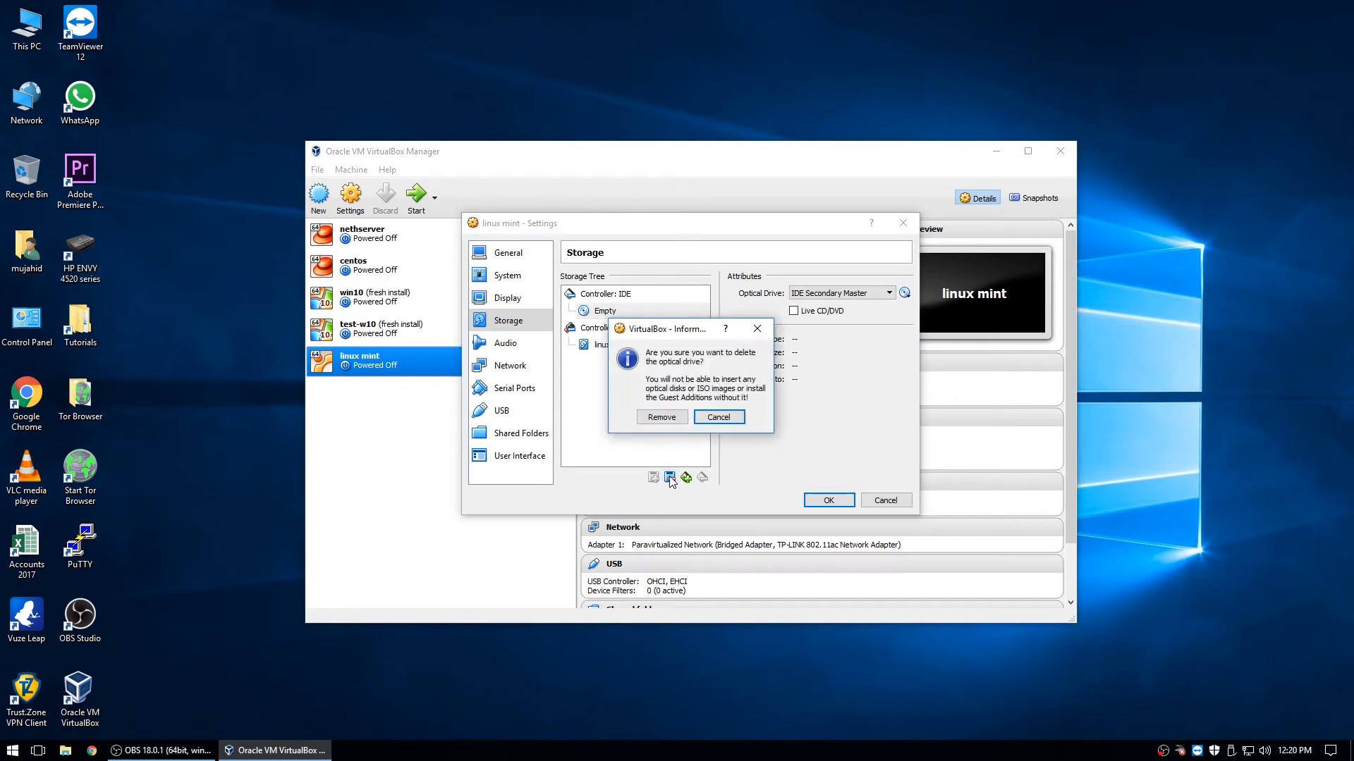
pyautogui.click(685, 418)
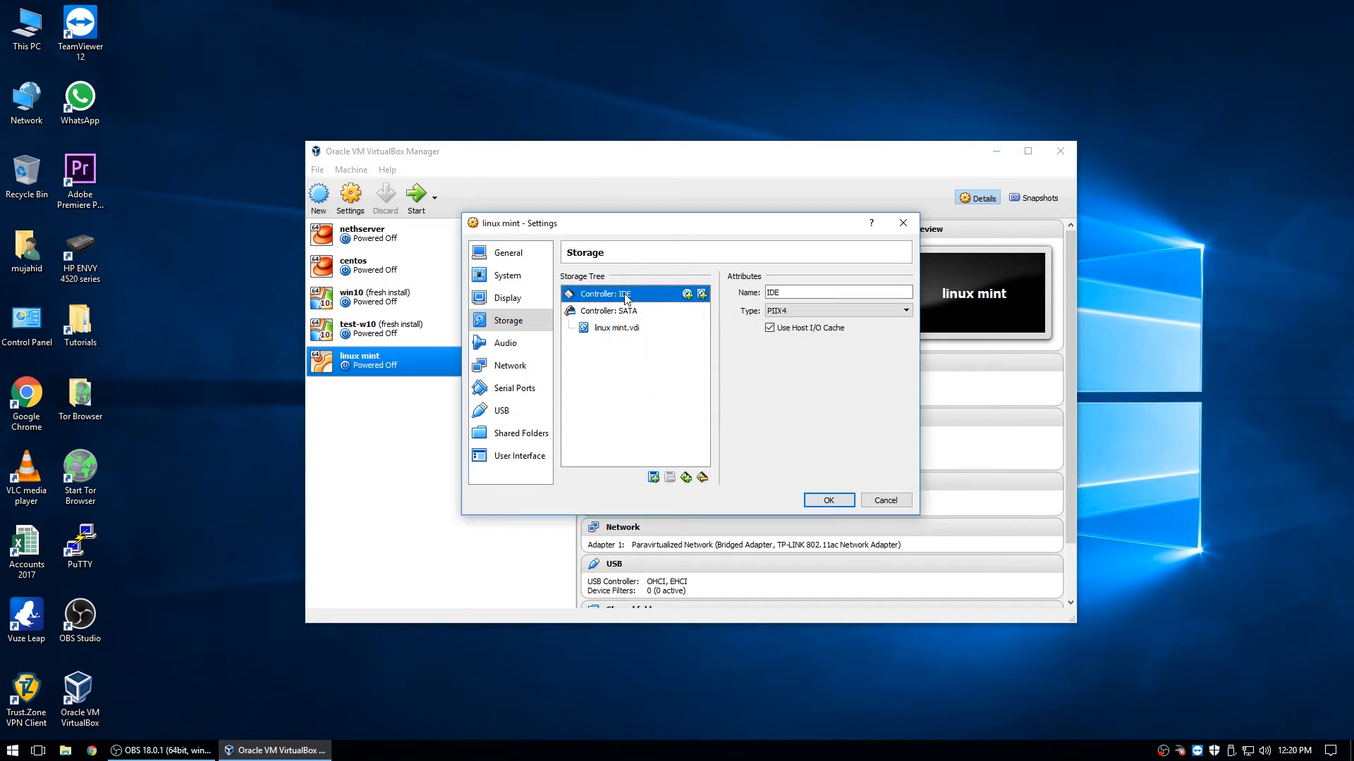
pyautogui.click(703, 480)
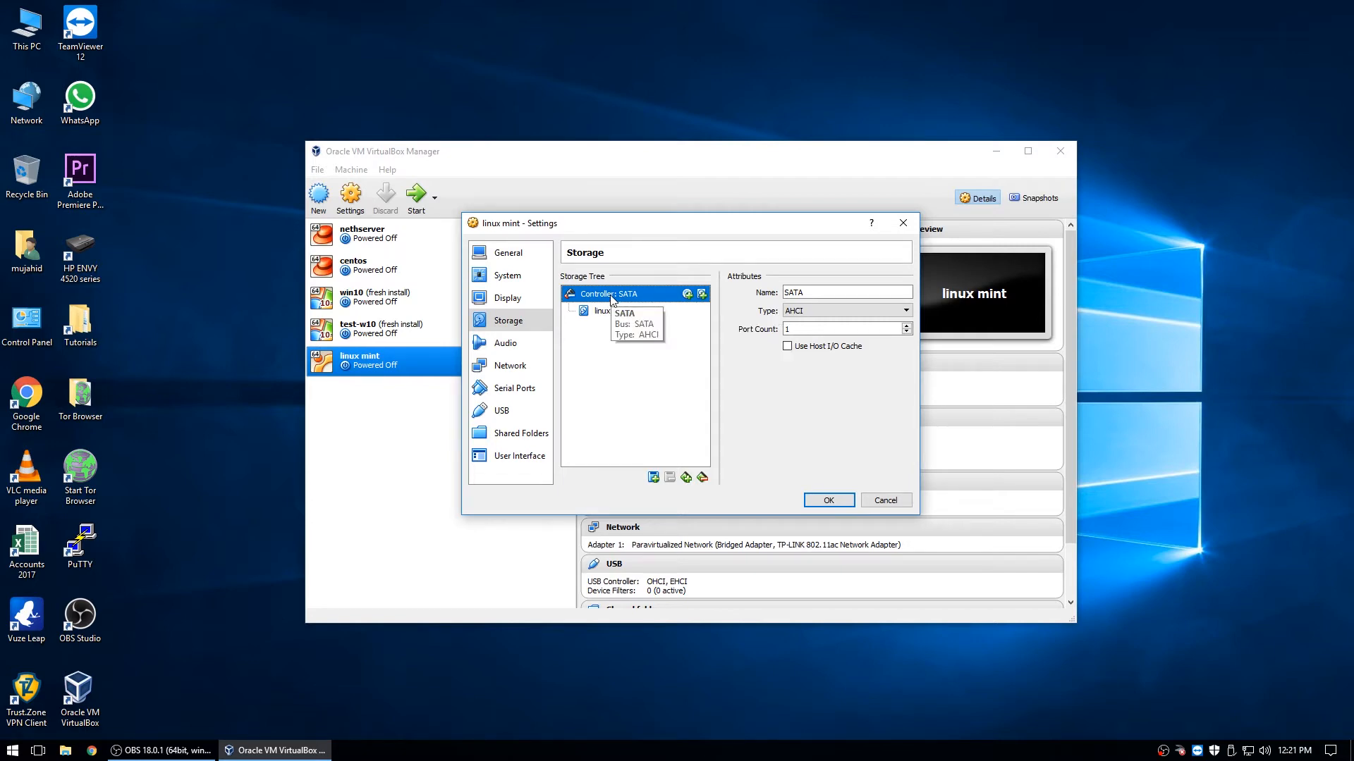
pyautogui.click(829, 502)
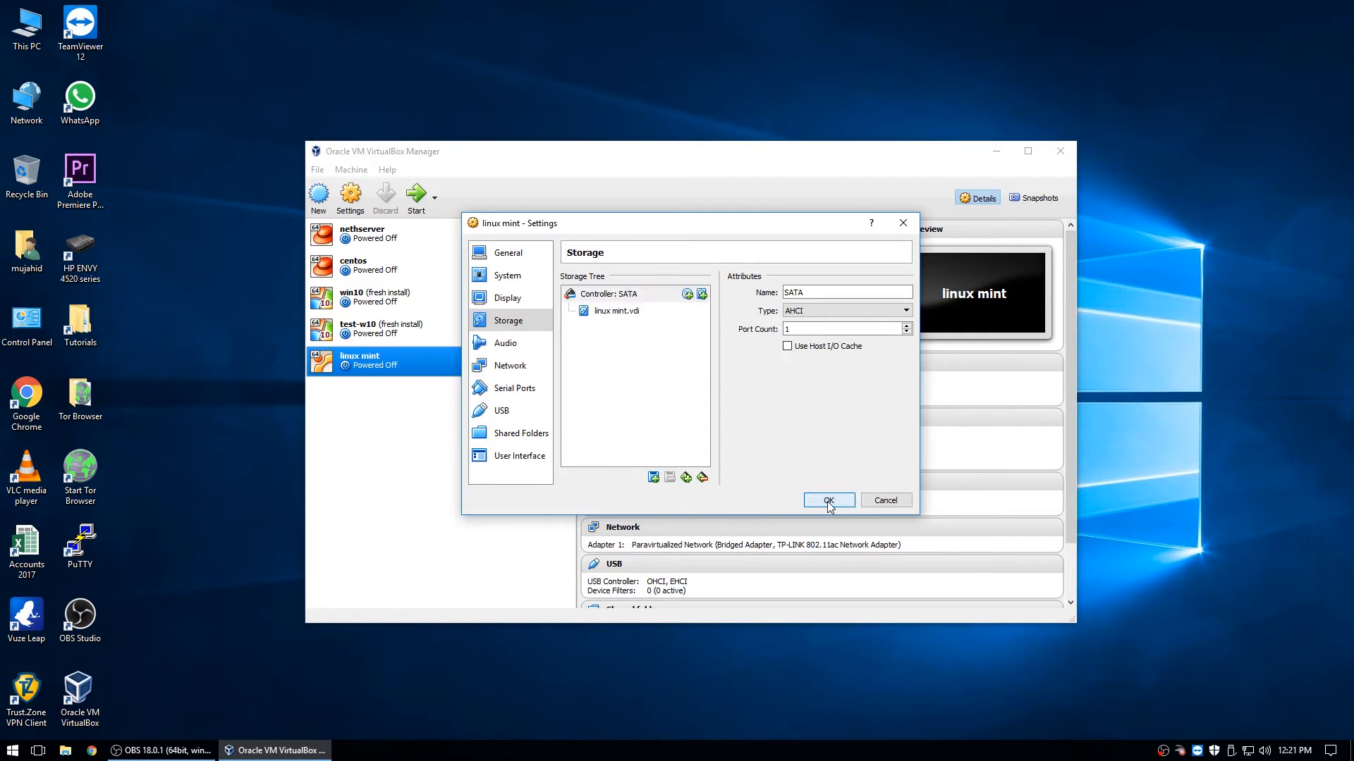
# - Boot the VM, disable the startup welcome screen, and close Welcome and Update Manager
pyautogui.click(417, 196)
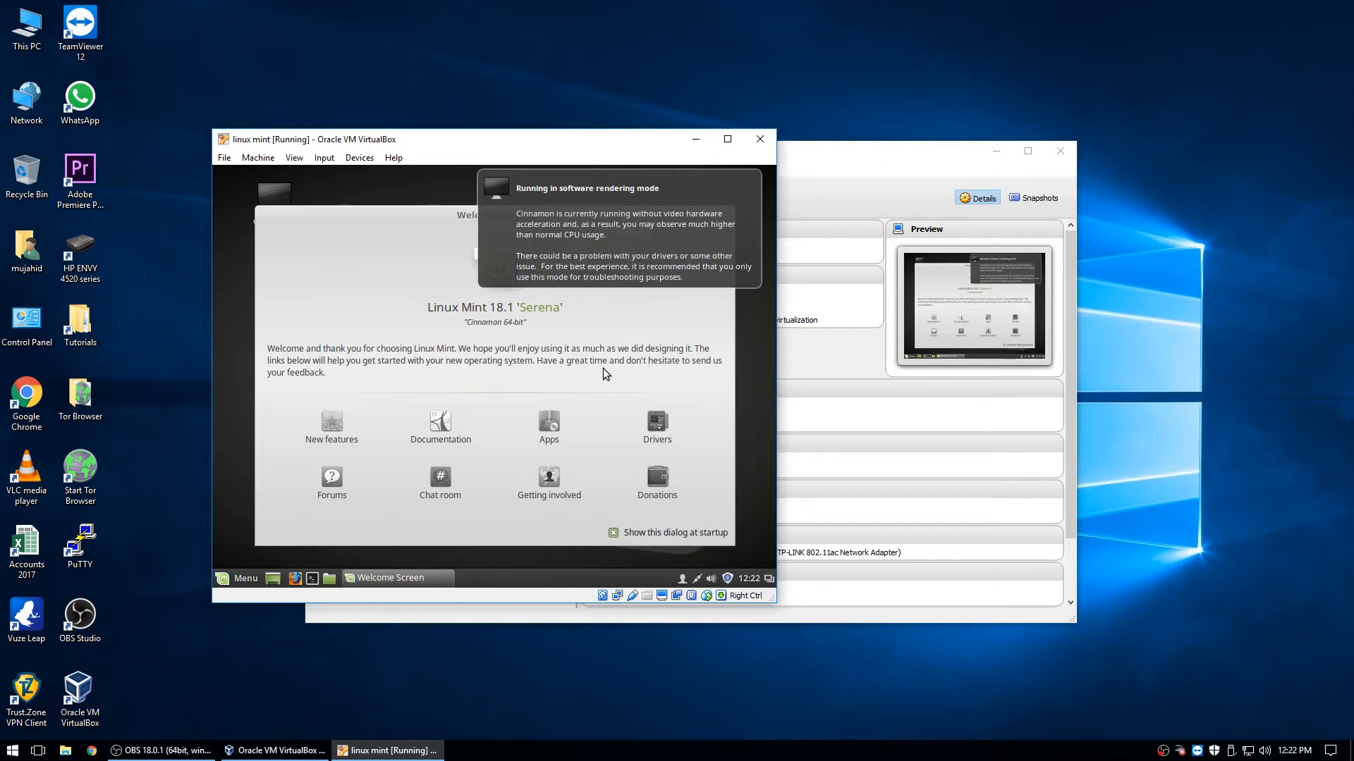
pyautogui.click(612, 533)
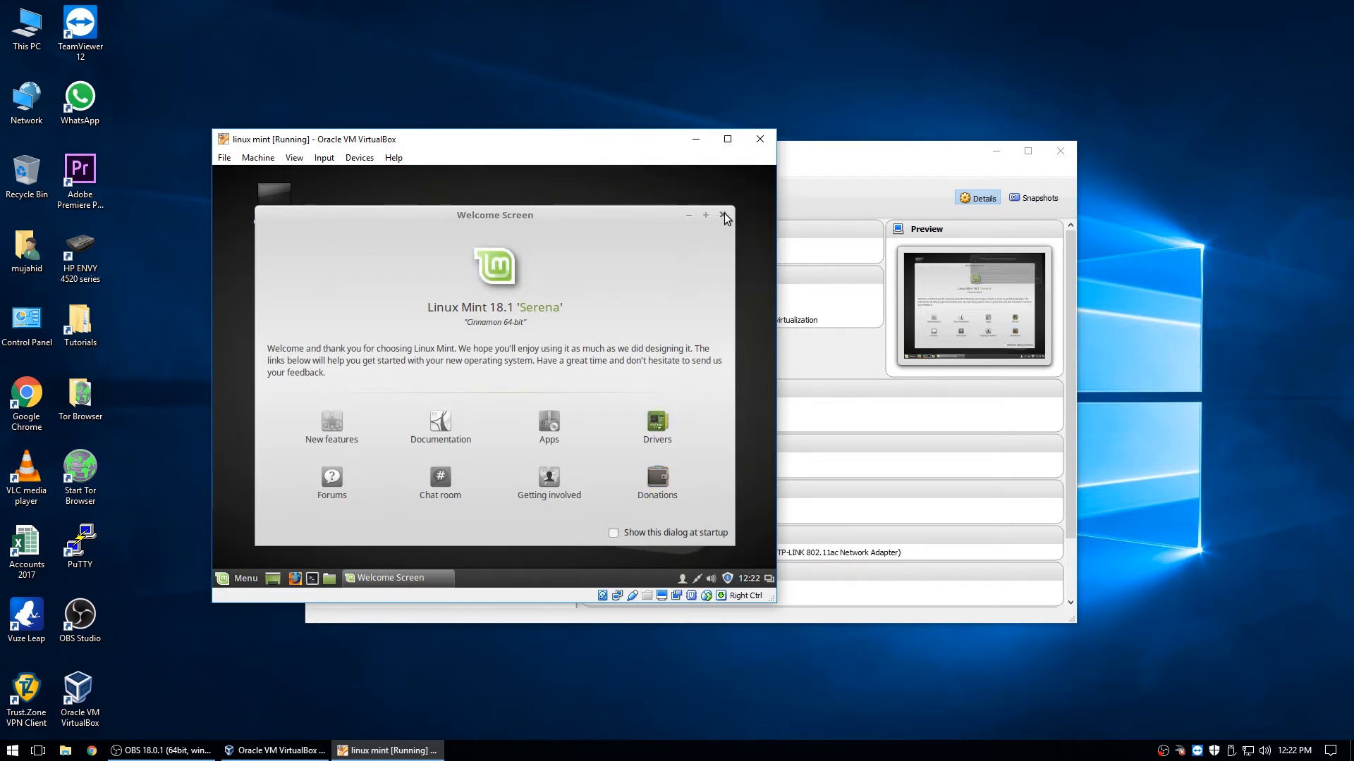
pyautogui.click(725, 215)
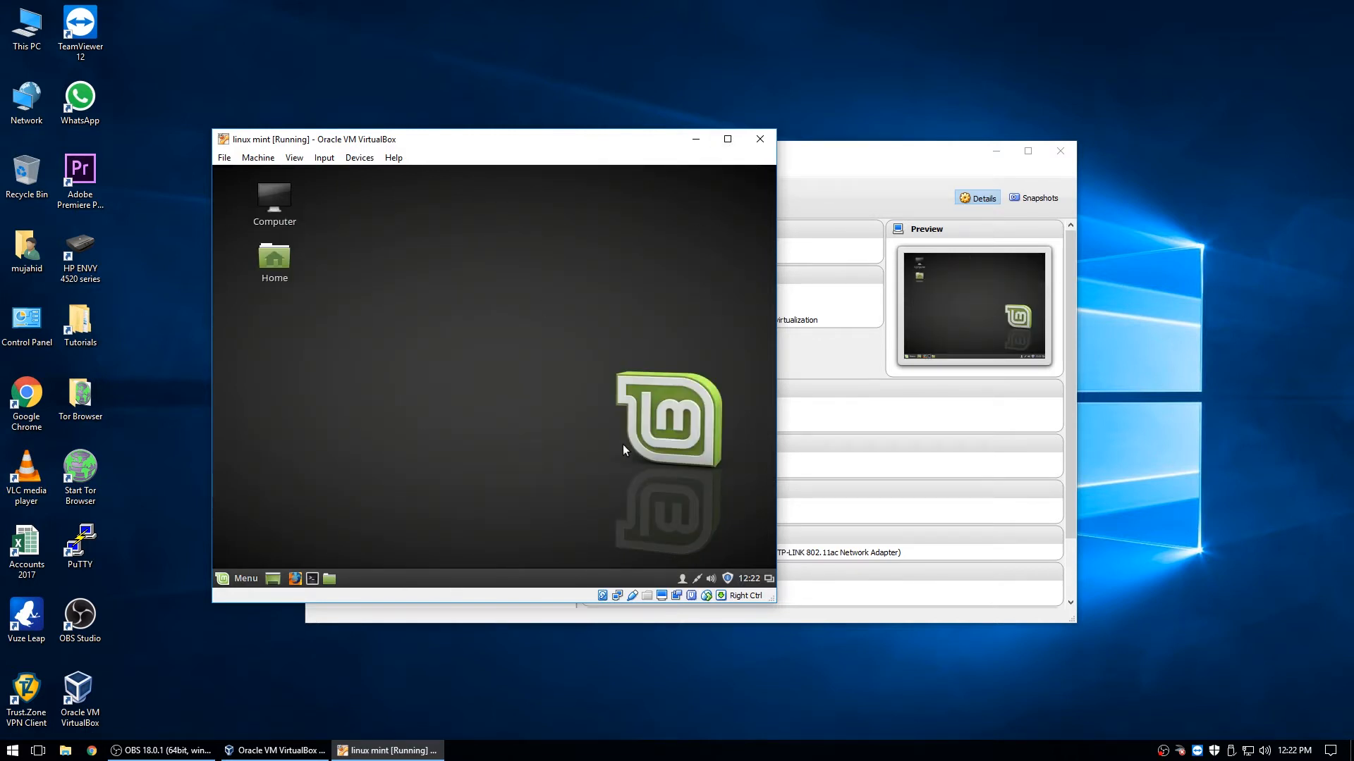
pyautogui.click(729, 579)
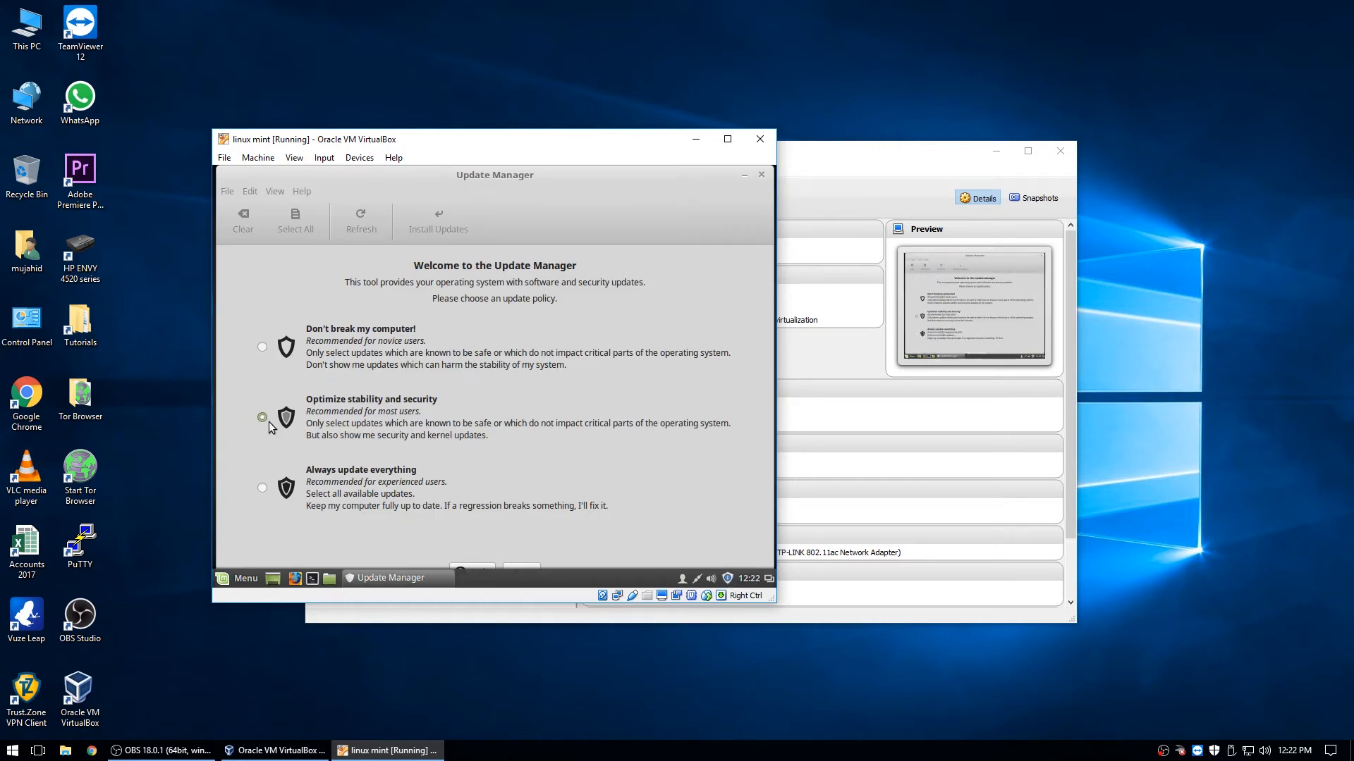
pyautogui.click(762, 176)
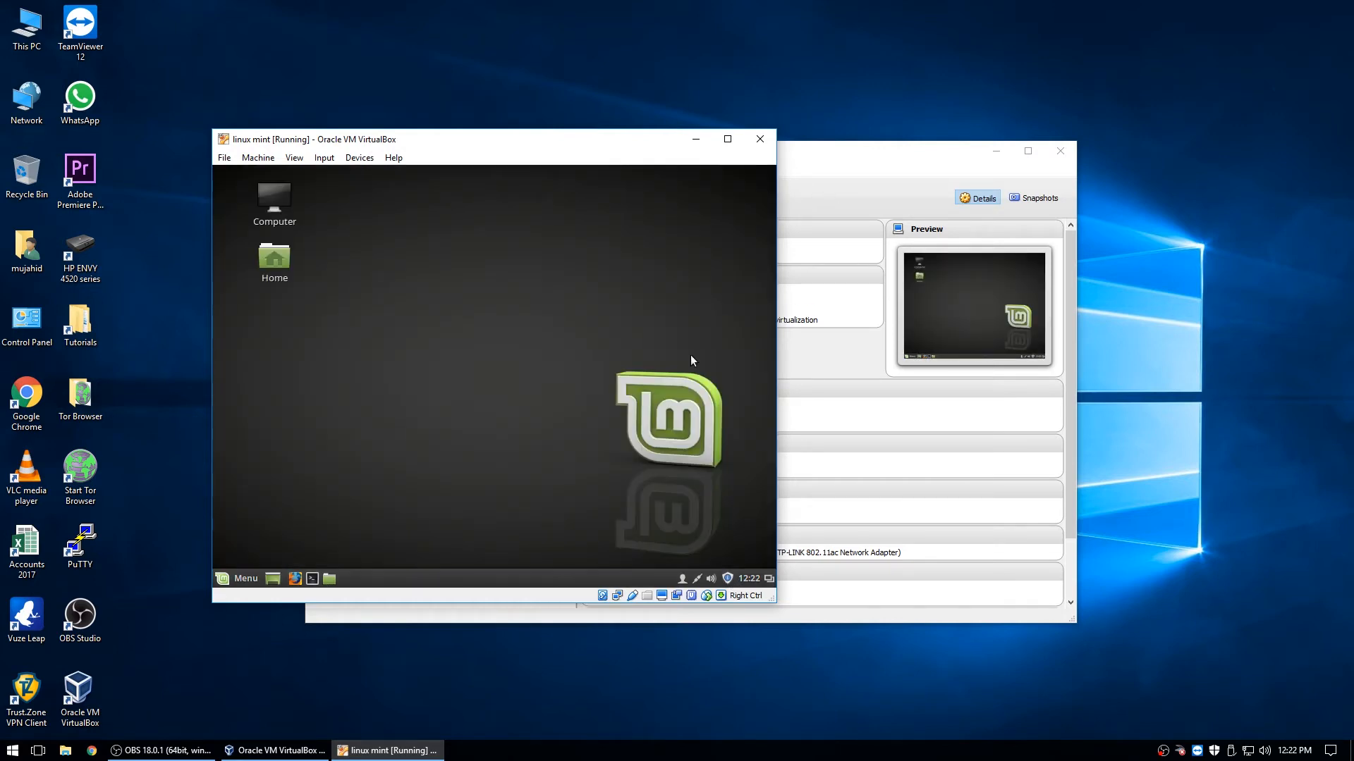
# - Open Mint's Network settings from the tray and enlarge the window to show wired details
pyautogui.click(698, 578)
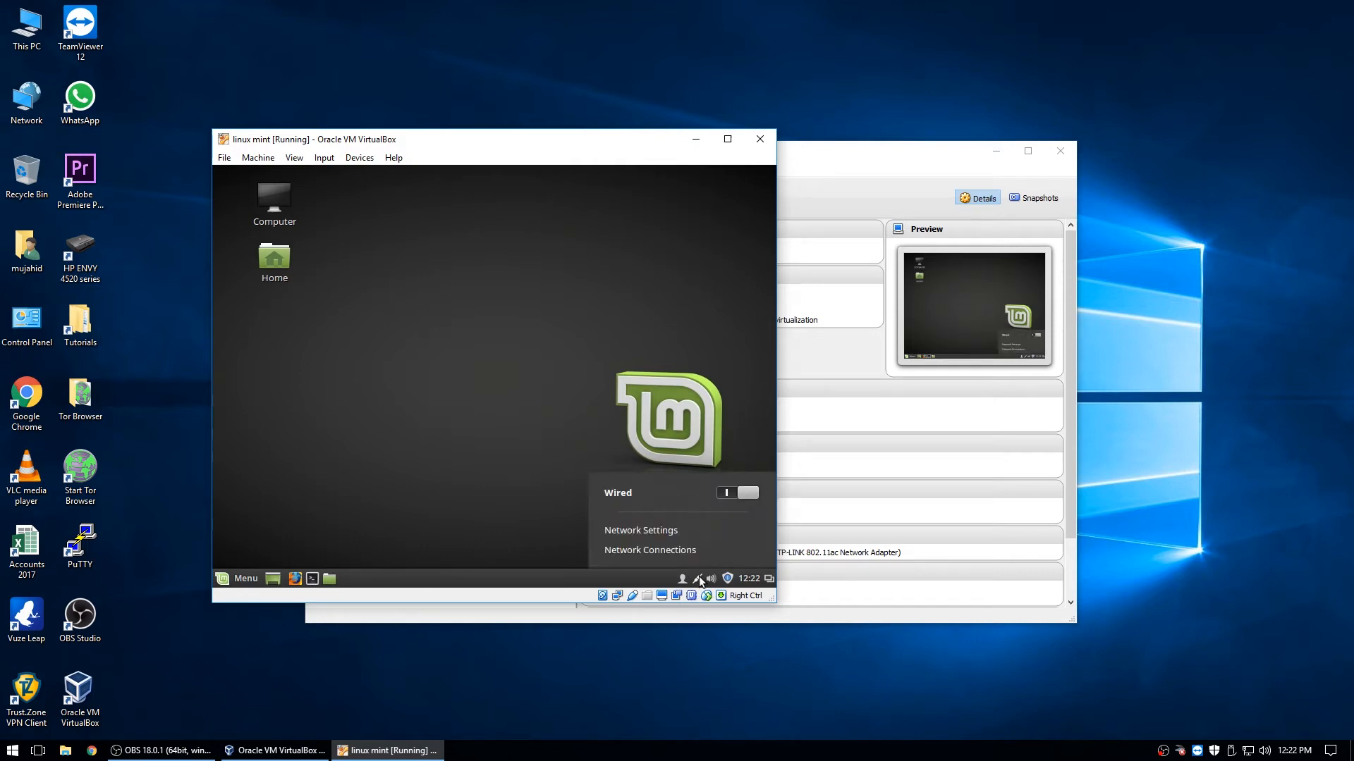
pyautogui.click(646, 553)
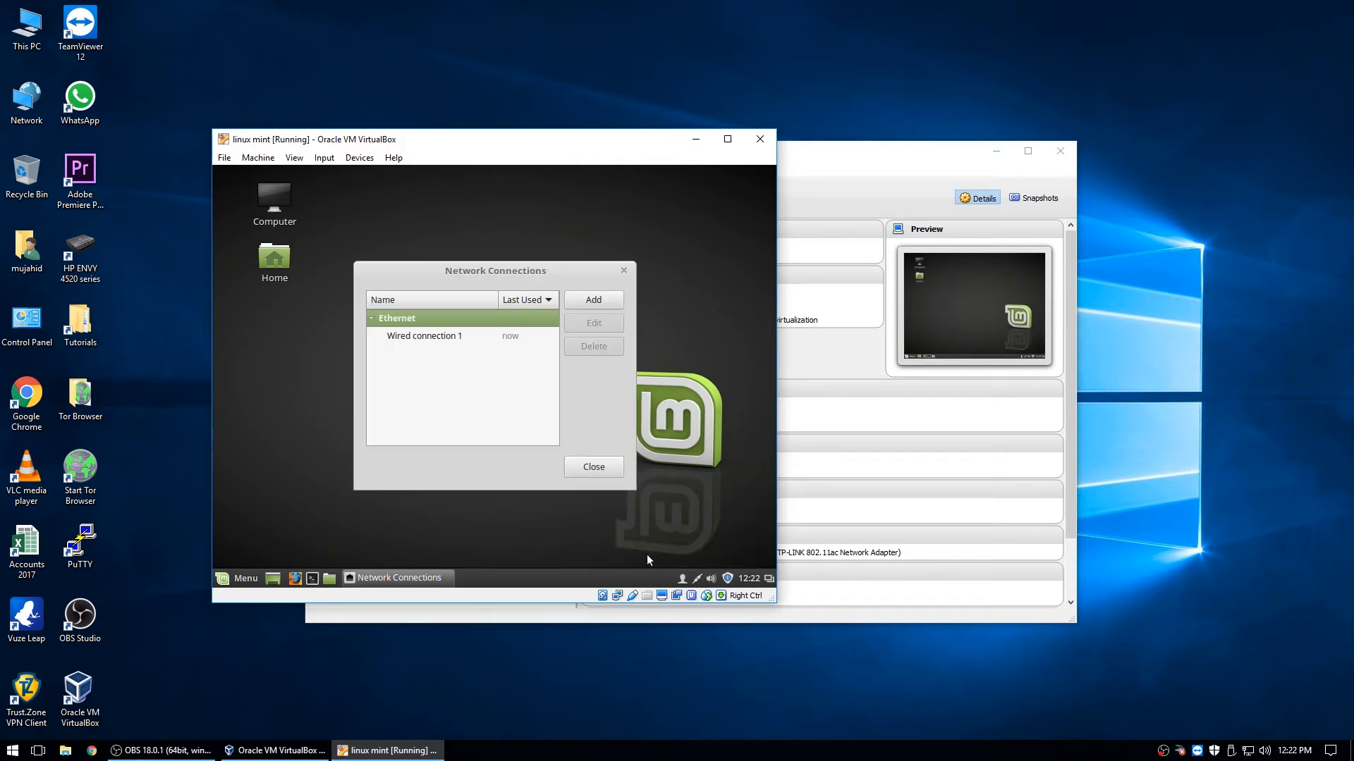
pyautogui.click(612, 467)
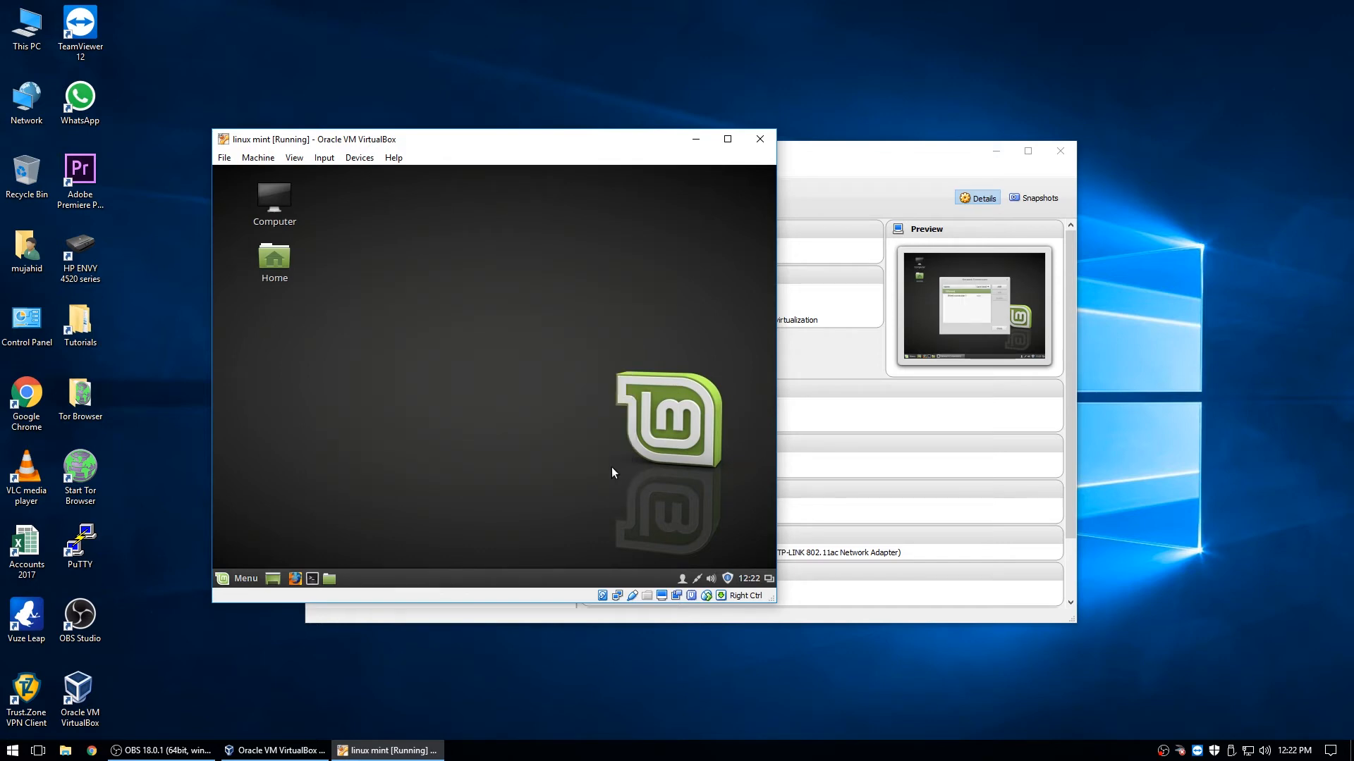
pyautogui.click(694, 578)
pyautogui.click(680, 530)
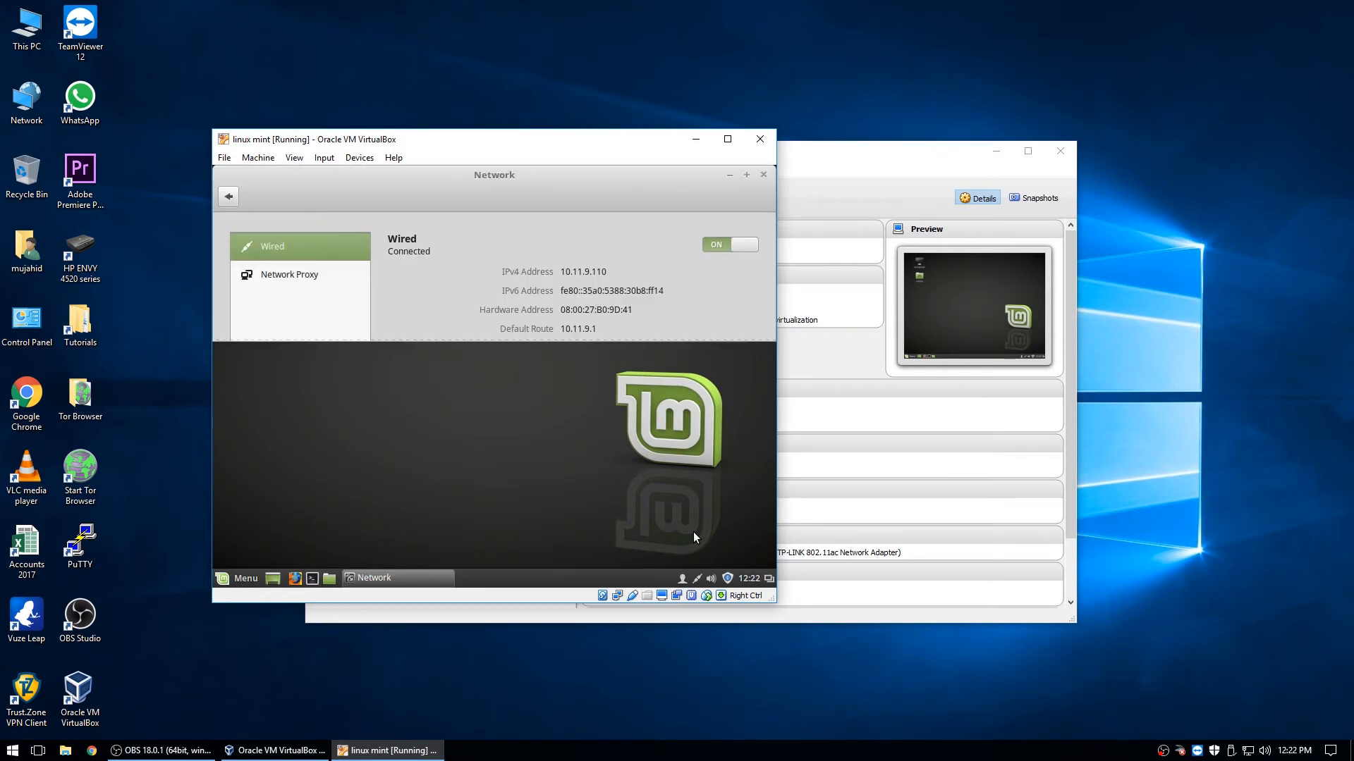
pyautogui.moveTo(632, 339); pyautogui.dragTo(638, 525)
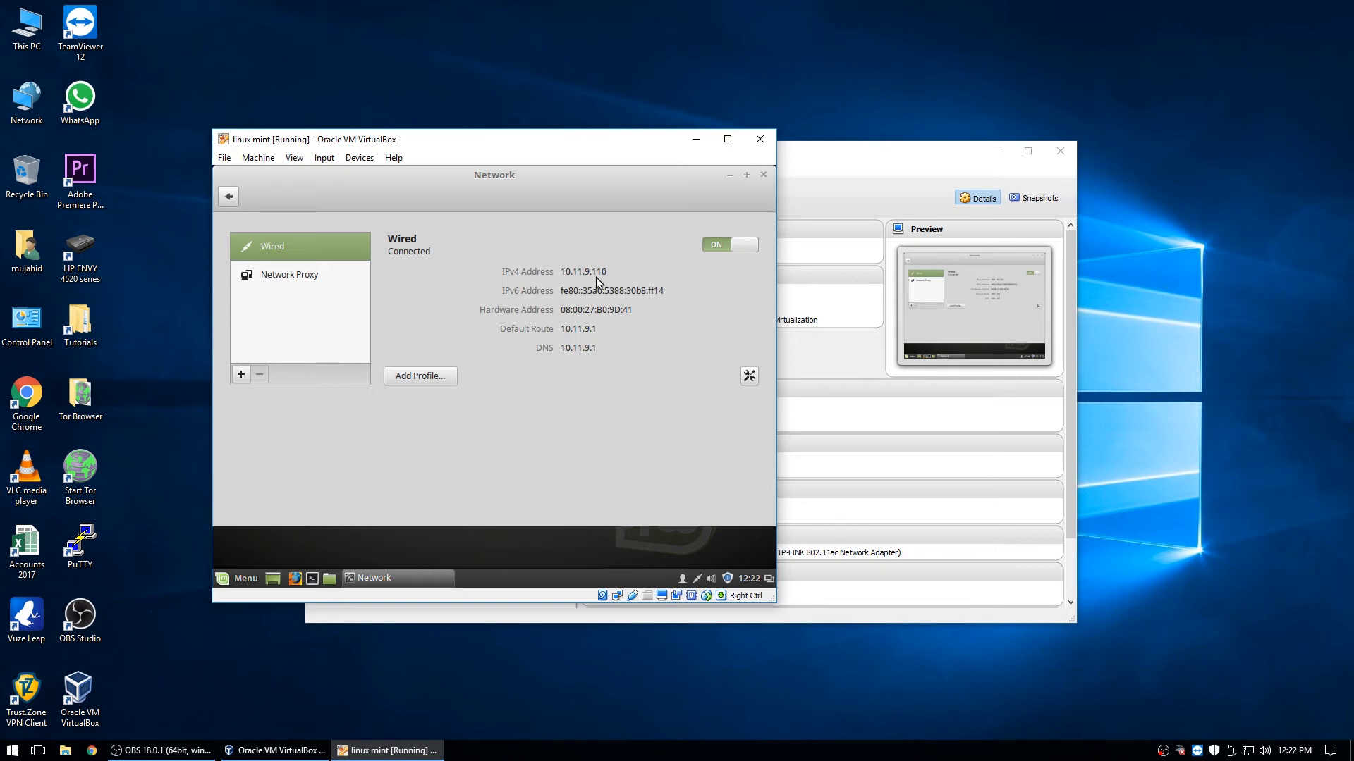
# - Check the Network Proxy page, keeping the method at None, and return to Wired
pyautogui.click(290, 278)
pyautogui.click(286, 252)
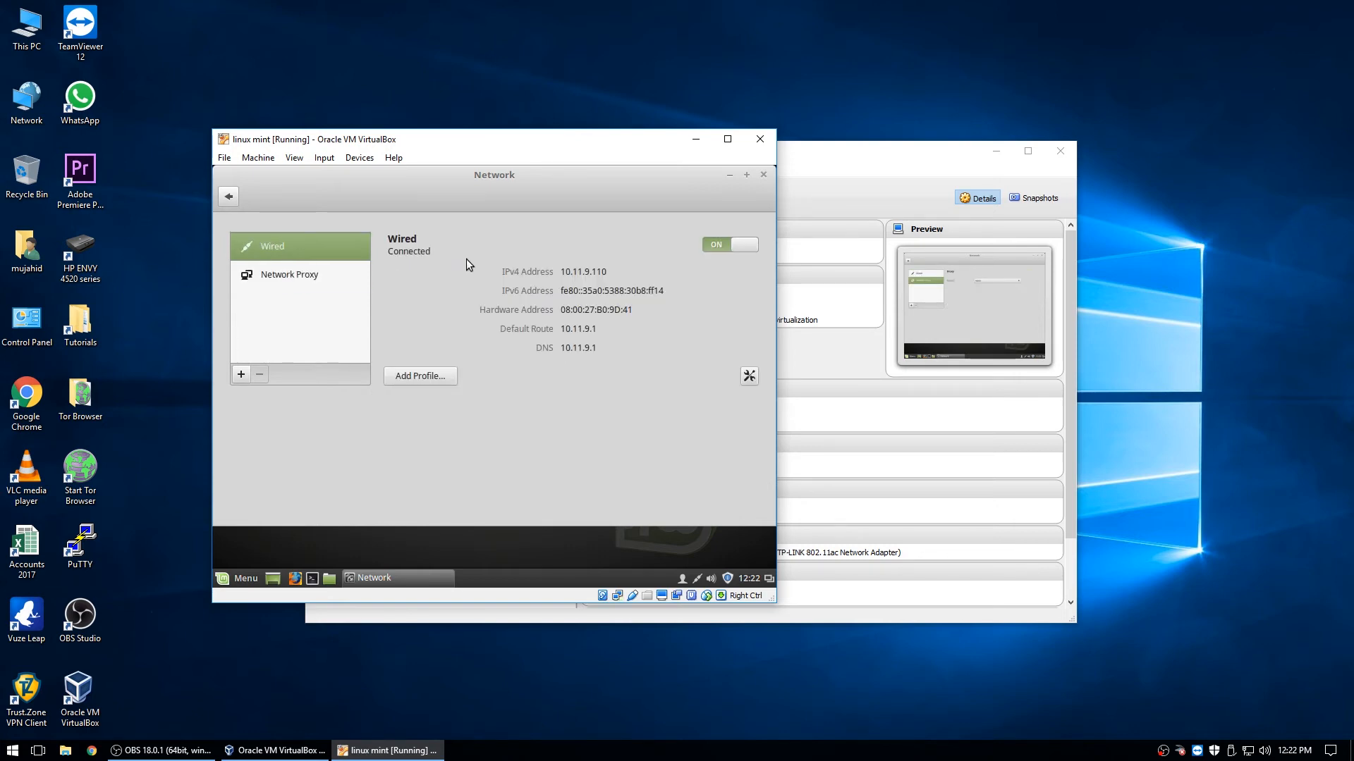
pyautogui.click(325, 273)
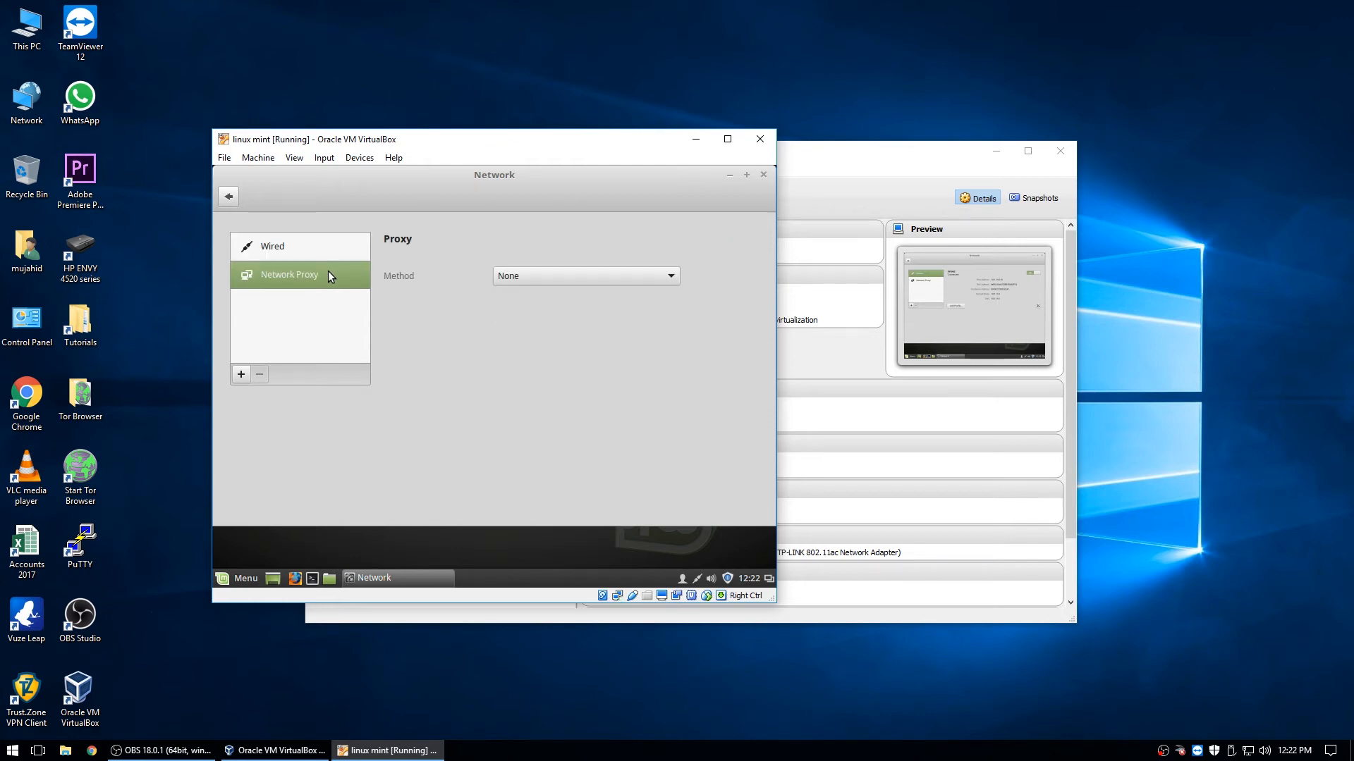
pyautogui.click(523, 276)
pyautogui.click(522, 275)
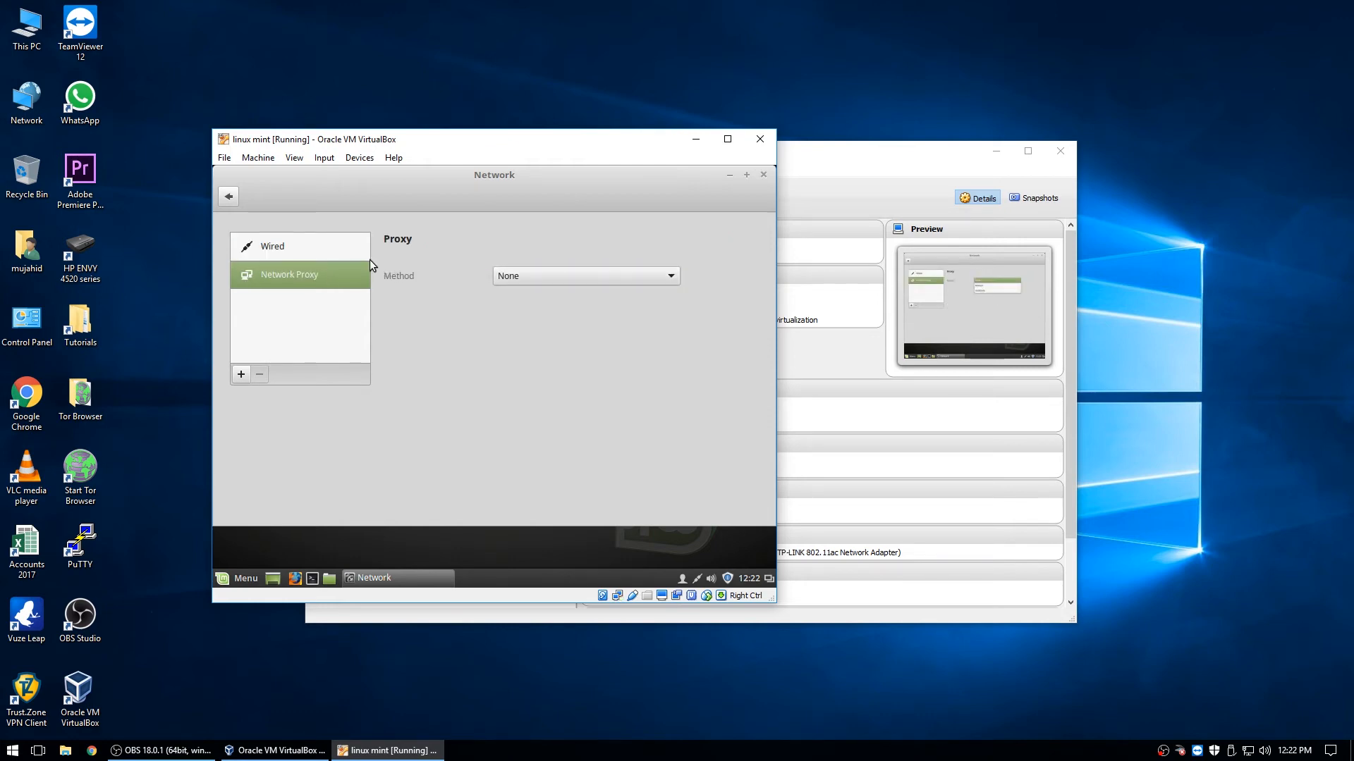
pyautogui.click(346, 250)
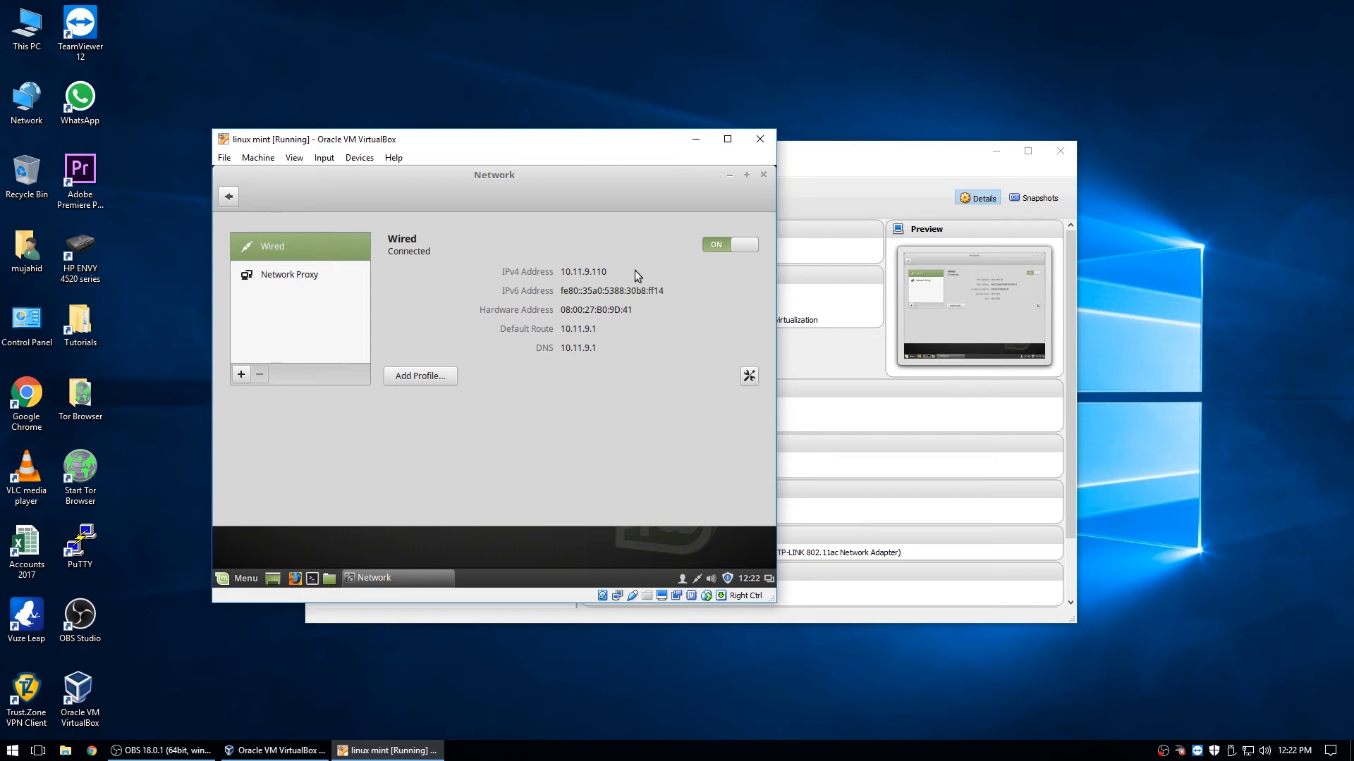
# - Review the wired connection's Security, Identity and IPv4 pages, keeping Automatic (DHCP), and close without changes
pyautogui.click(750, 376)
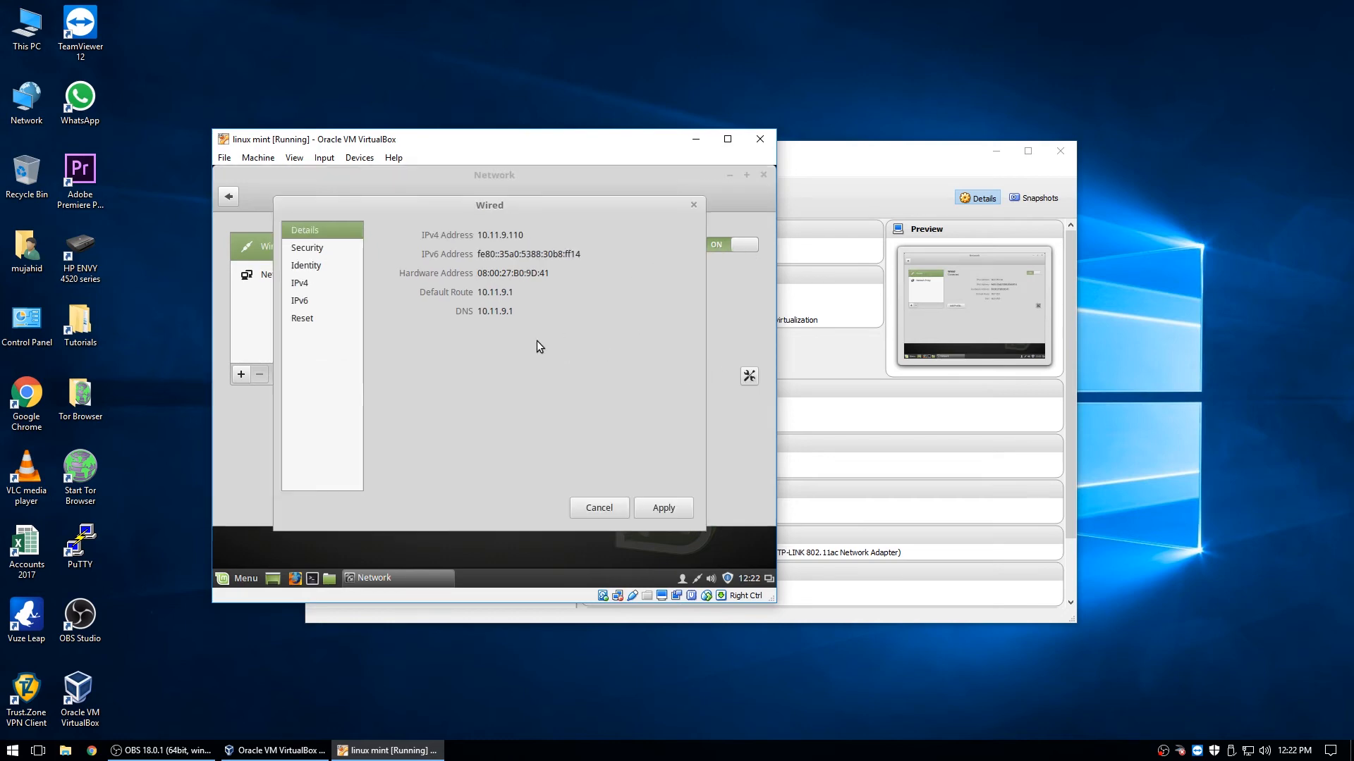
pyautogui.click(311, 251)
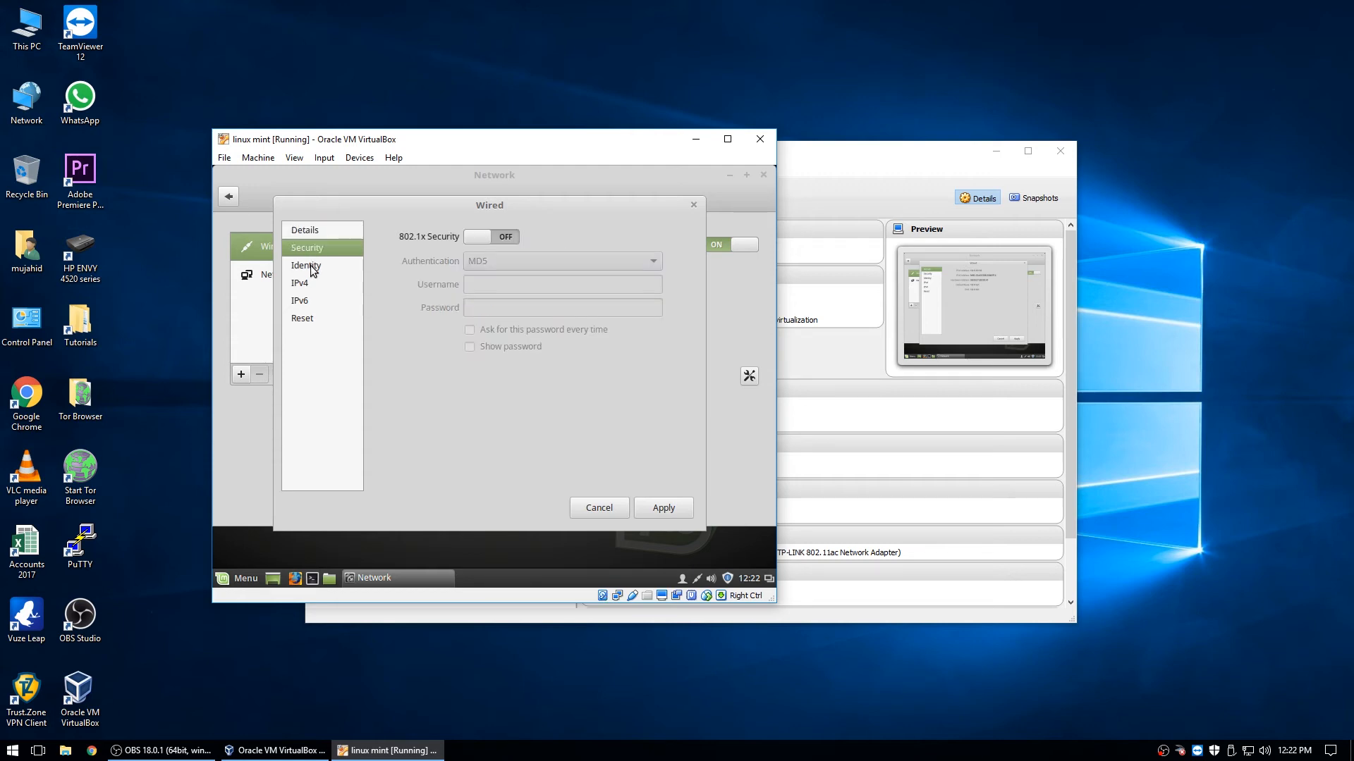
pyautogui.click(310, 267)
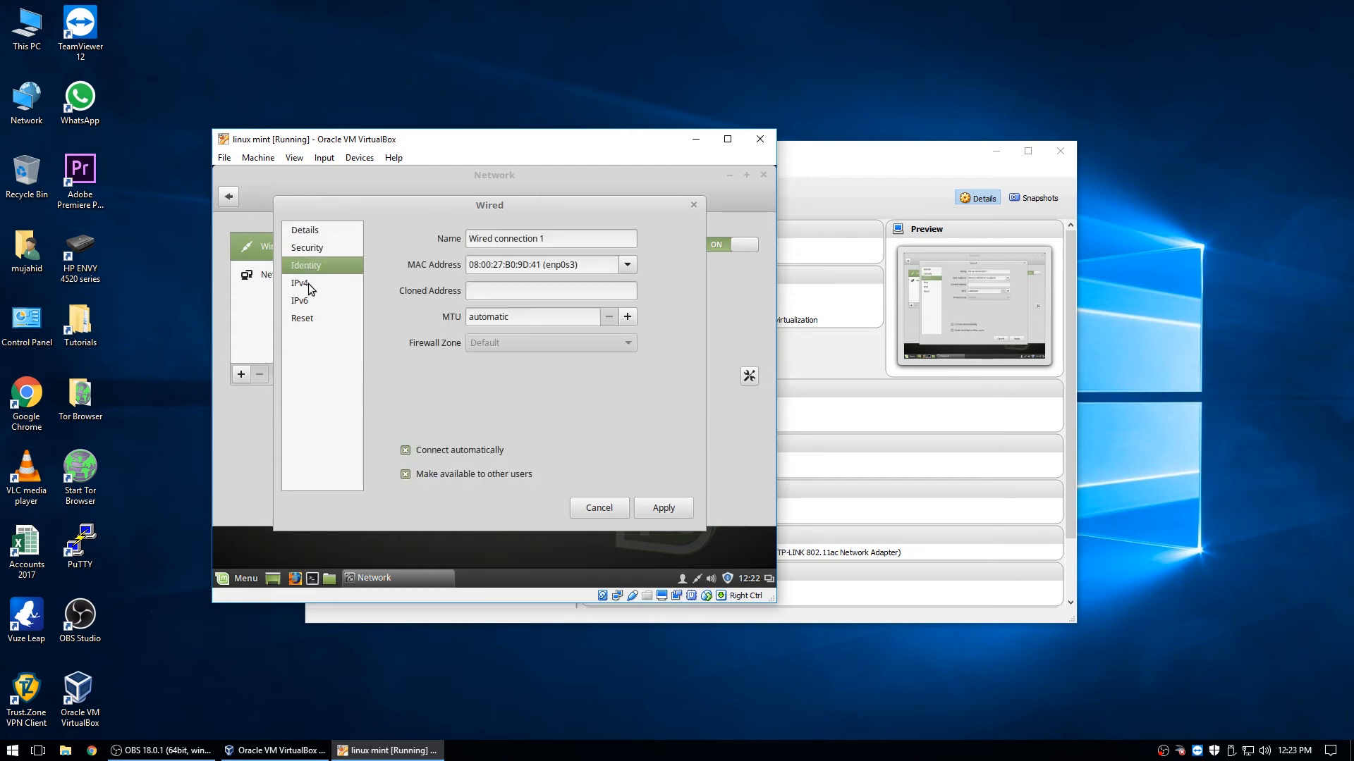
pyautogui.click(308, 285)
pyautogui.click(672, 260)
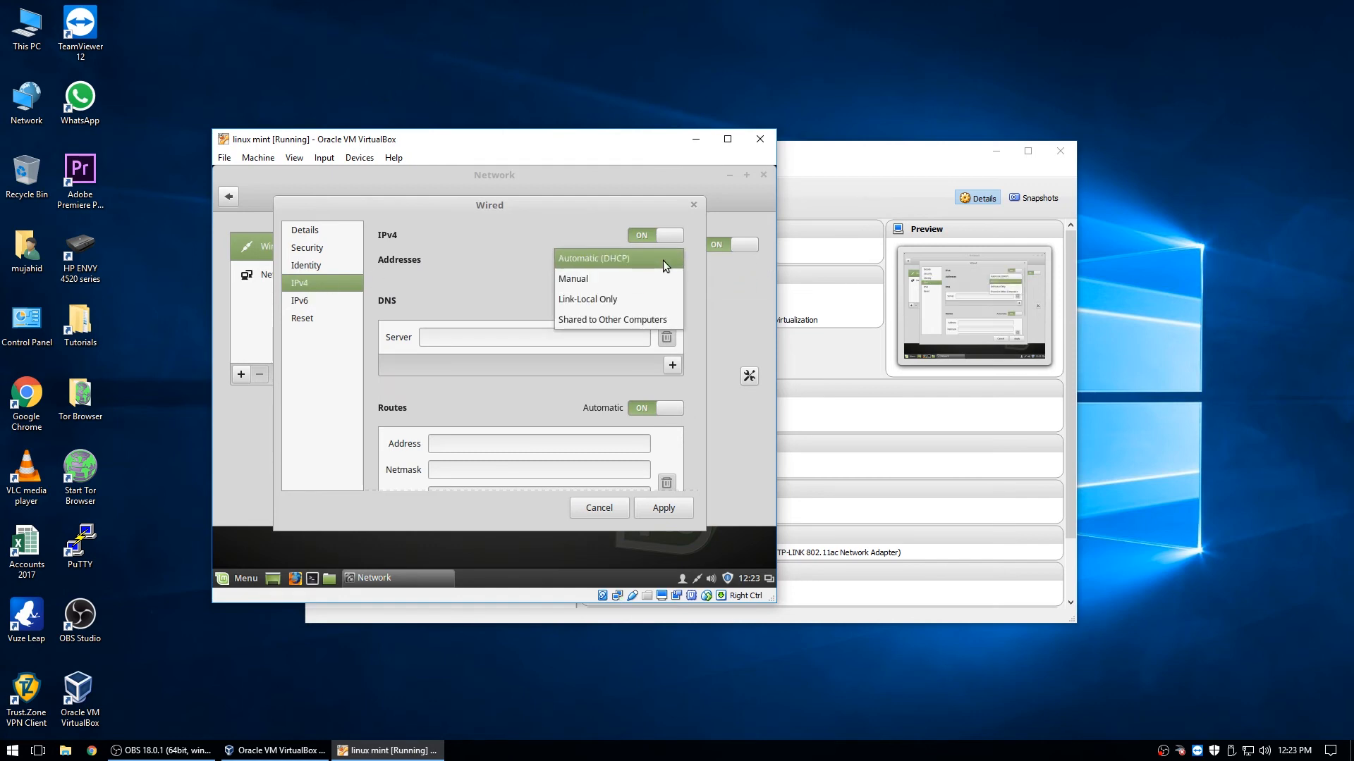
pyautogui.click(656, 258)
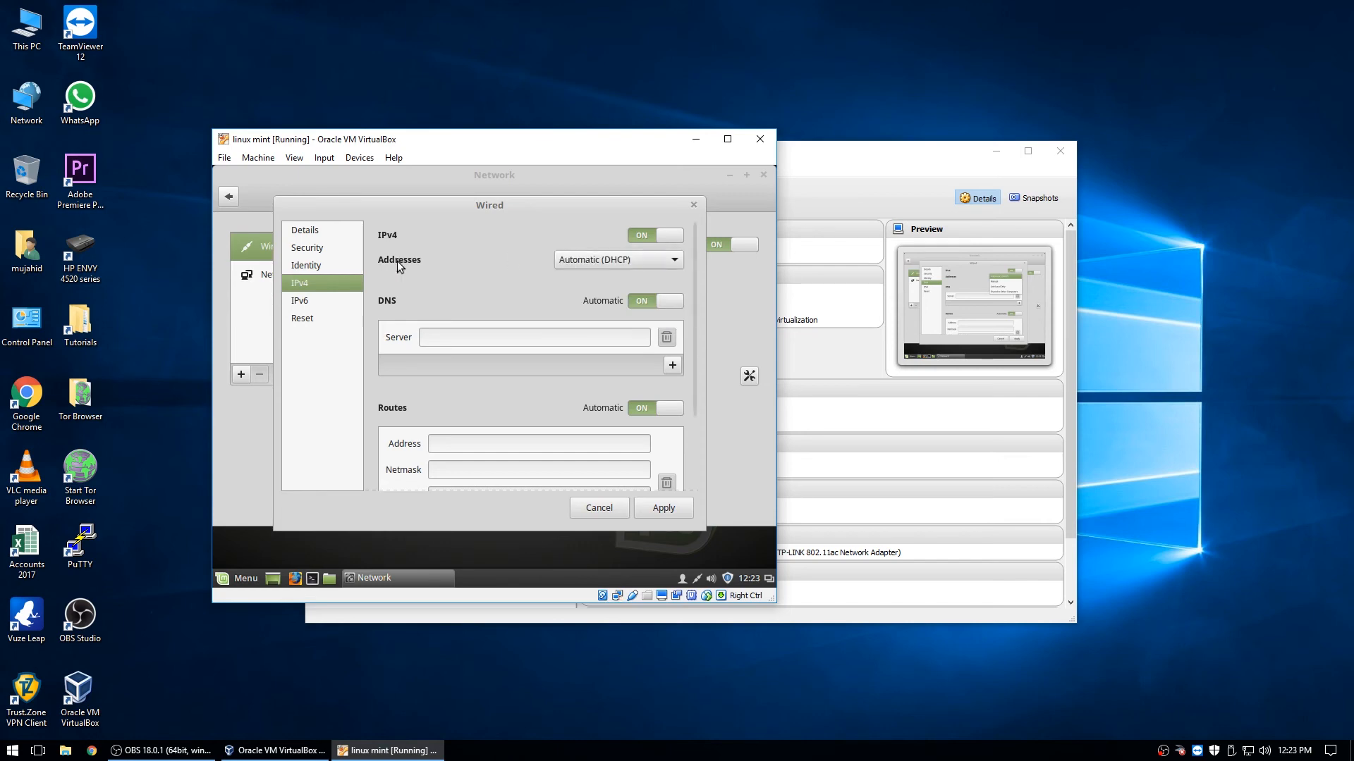
pyautogui.click(623, 511)
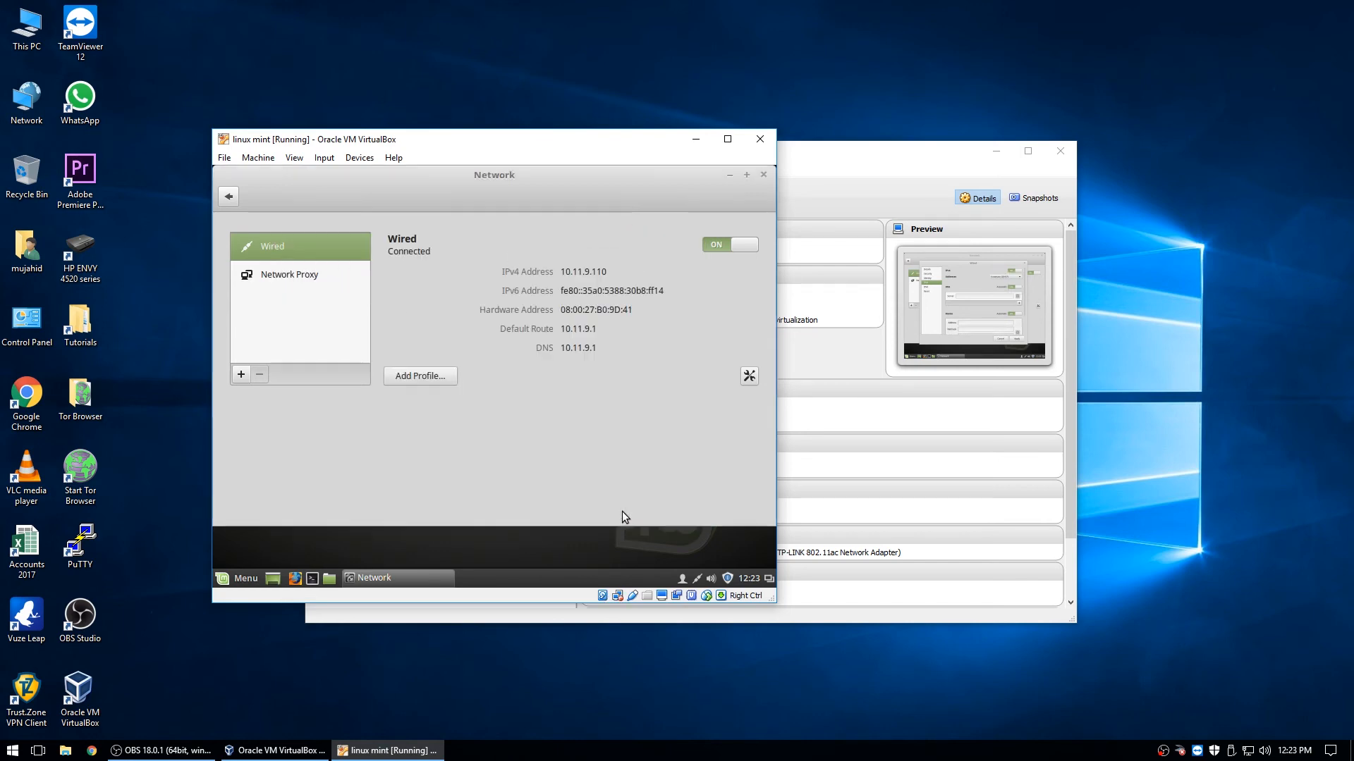
pyautogui.click(763, 175)
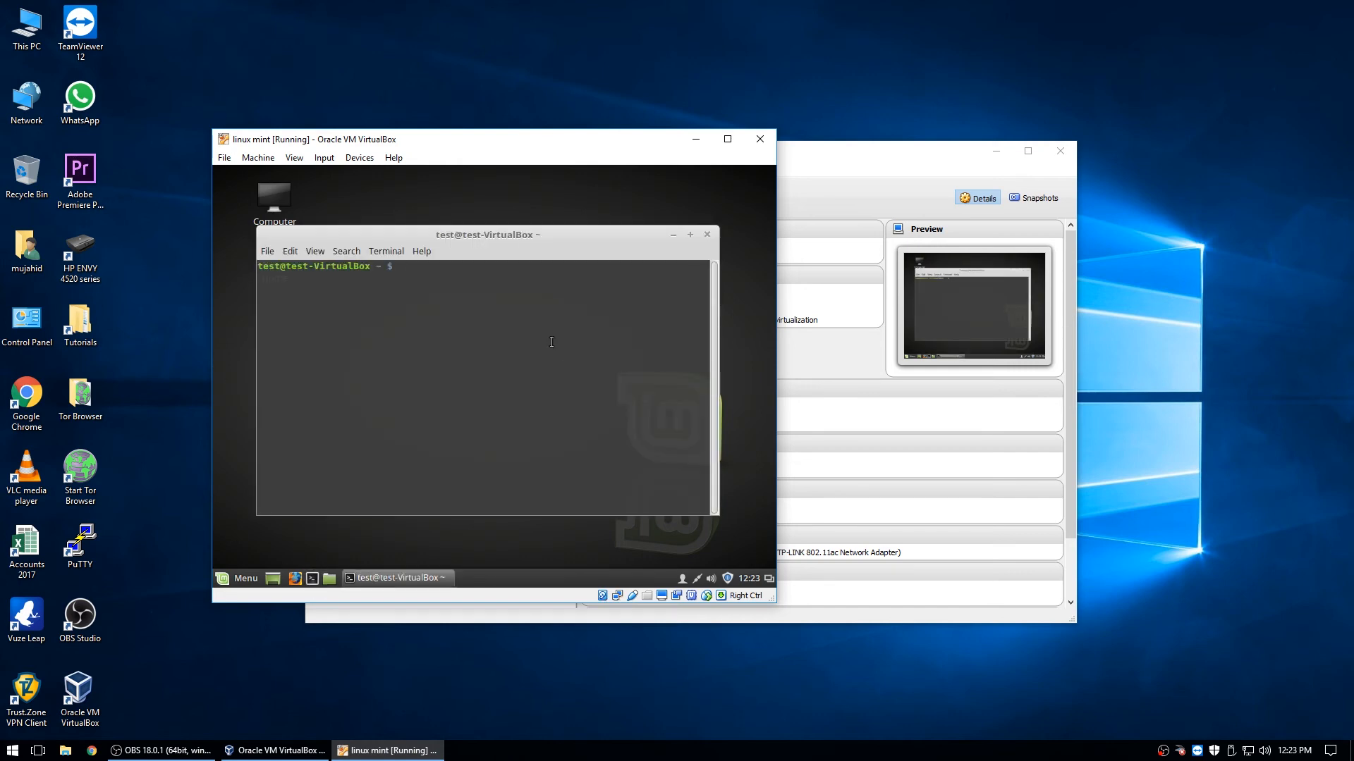
# - Ping google.com, stop it to see 0% packet loss, and close the terminal
pyautogui.write('ping google.com')
pyautogui.press('Return')
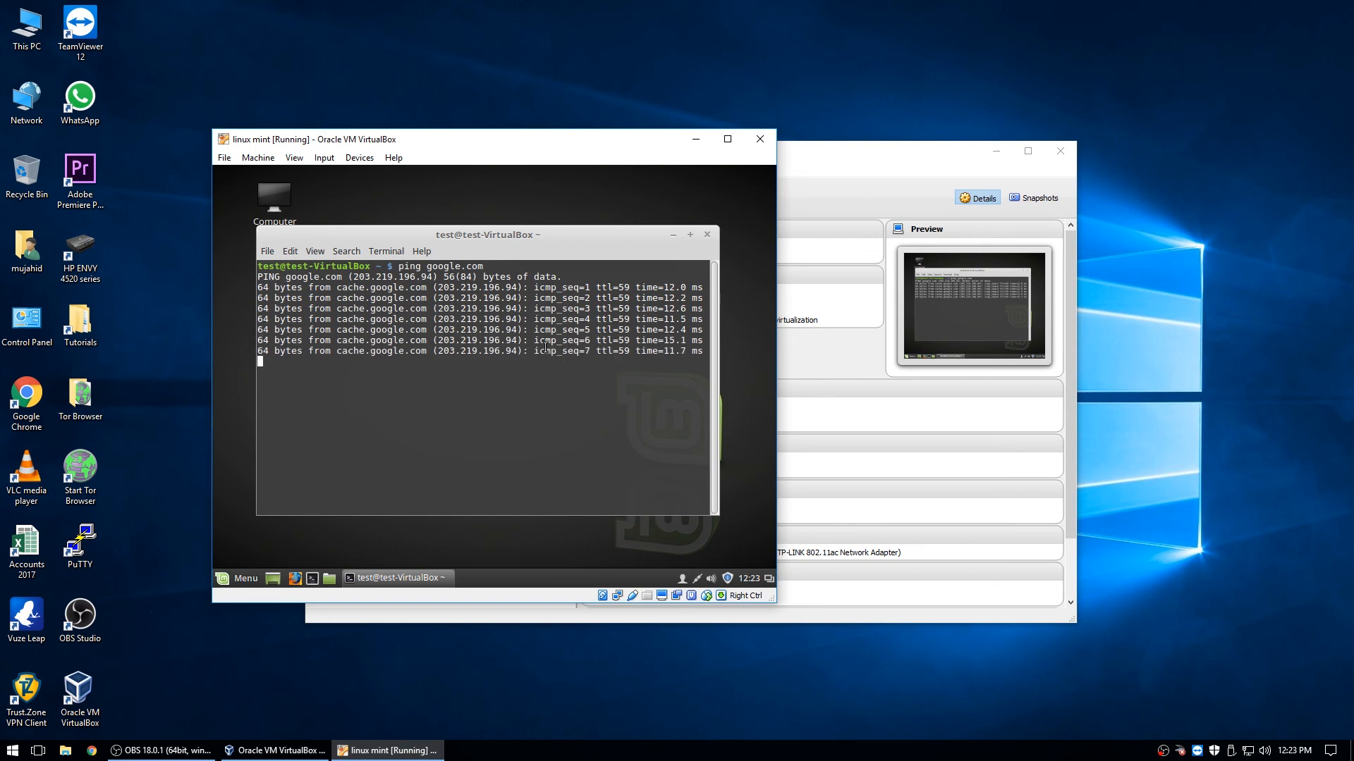
pyautogui.hotkey('ctrl', 'c')
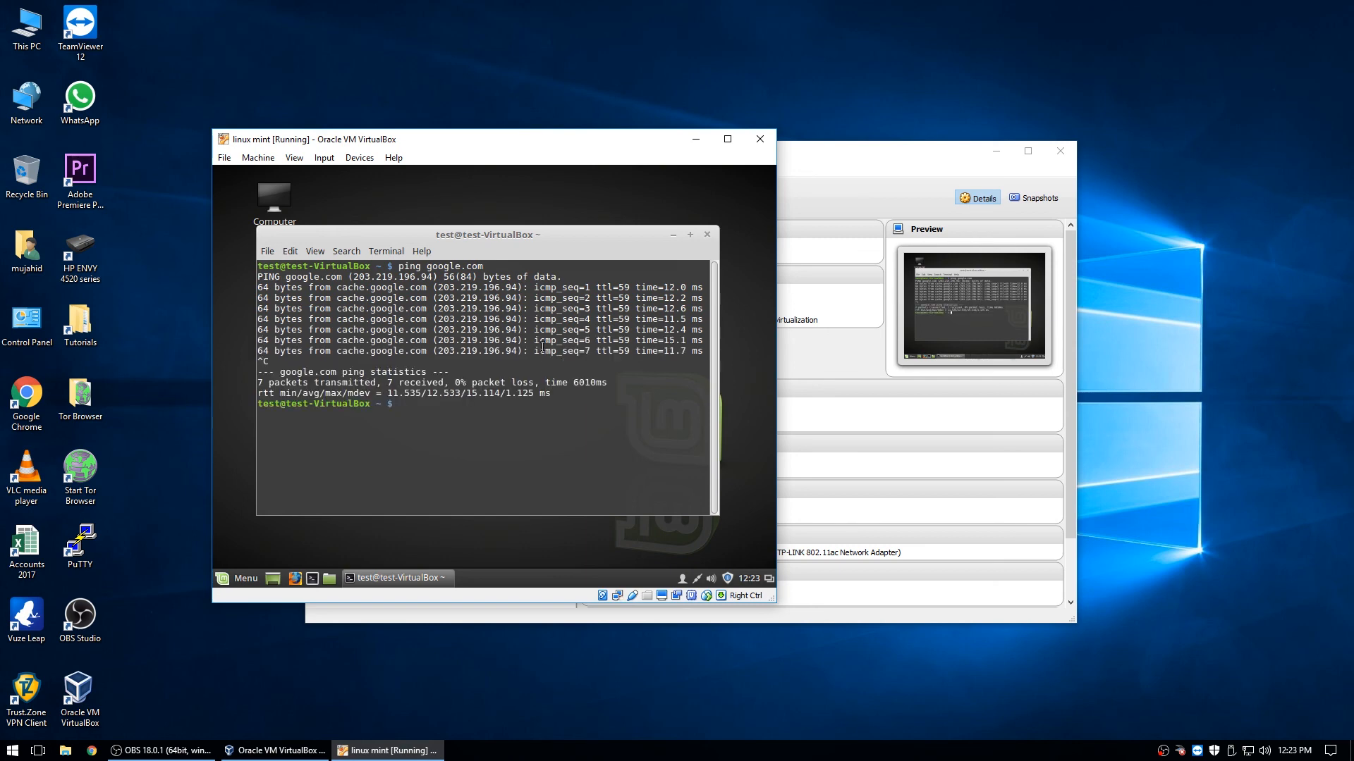
pyautogui.click(707, 235)
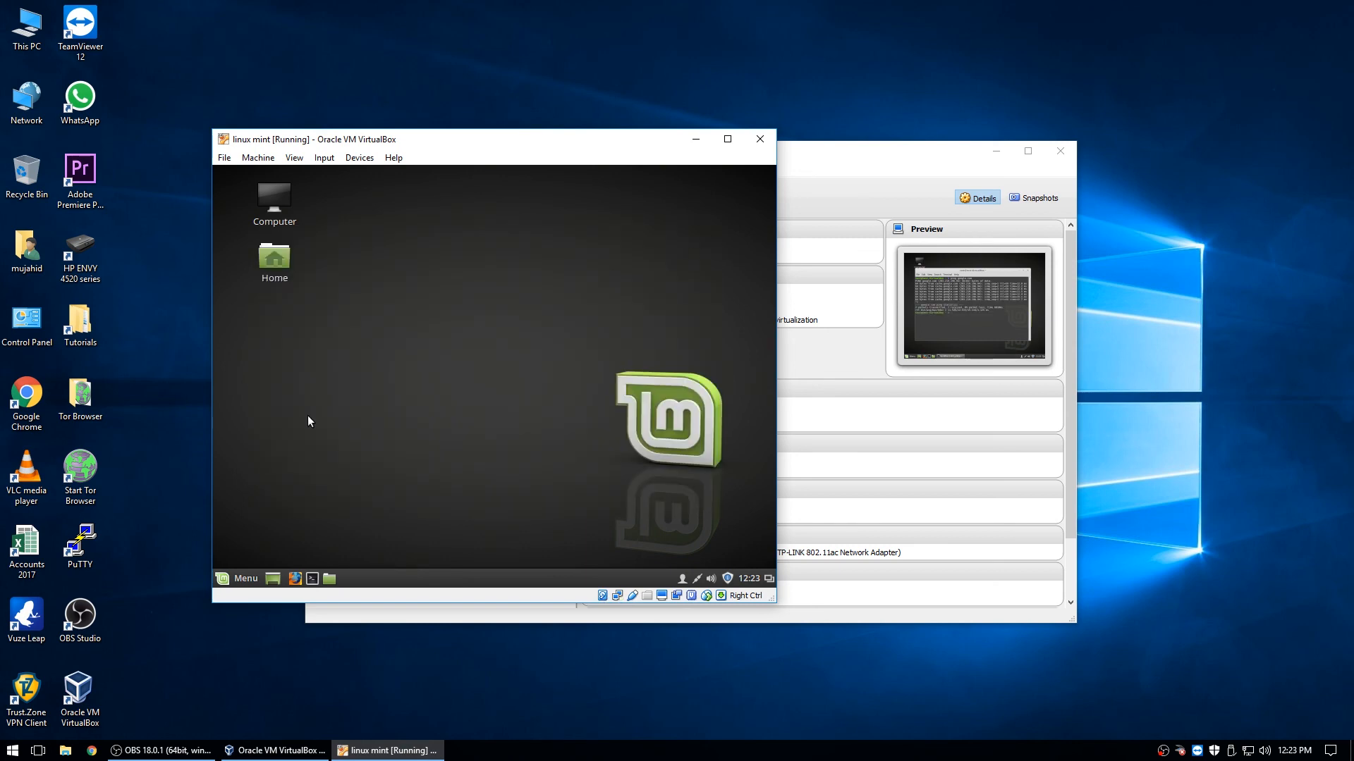
# - Shut down the Mint VM via the menu's Quit option
pyautogui.click(241, 563)
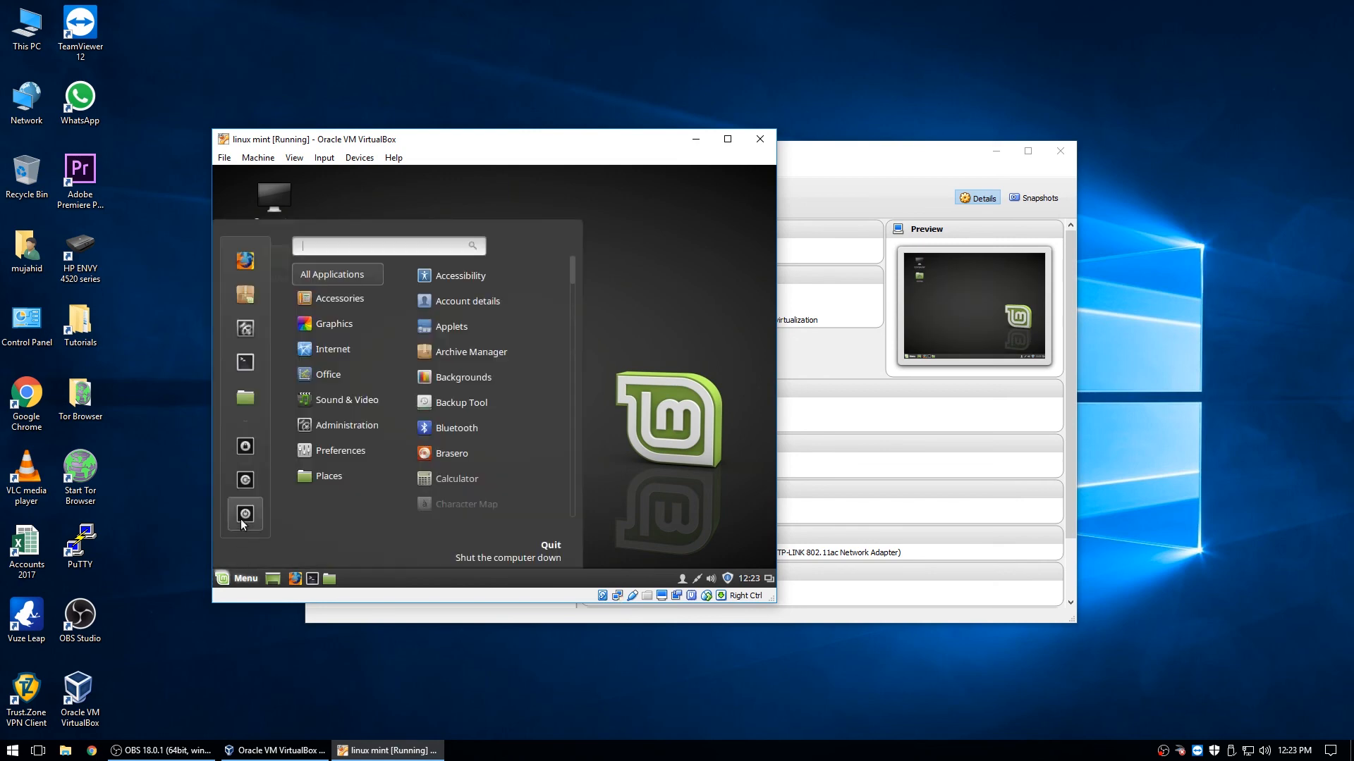
pyautogui.click(239, 519)
pyautogui.click(611, 404)
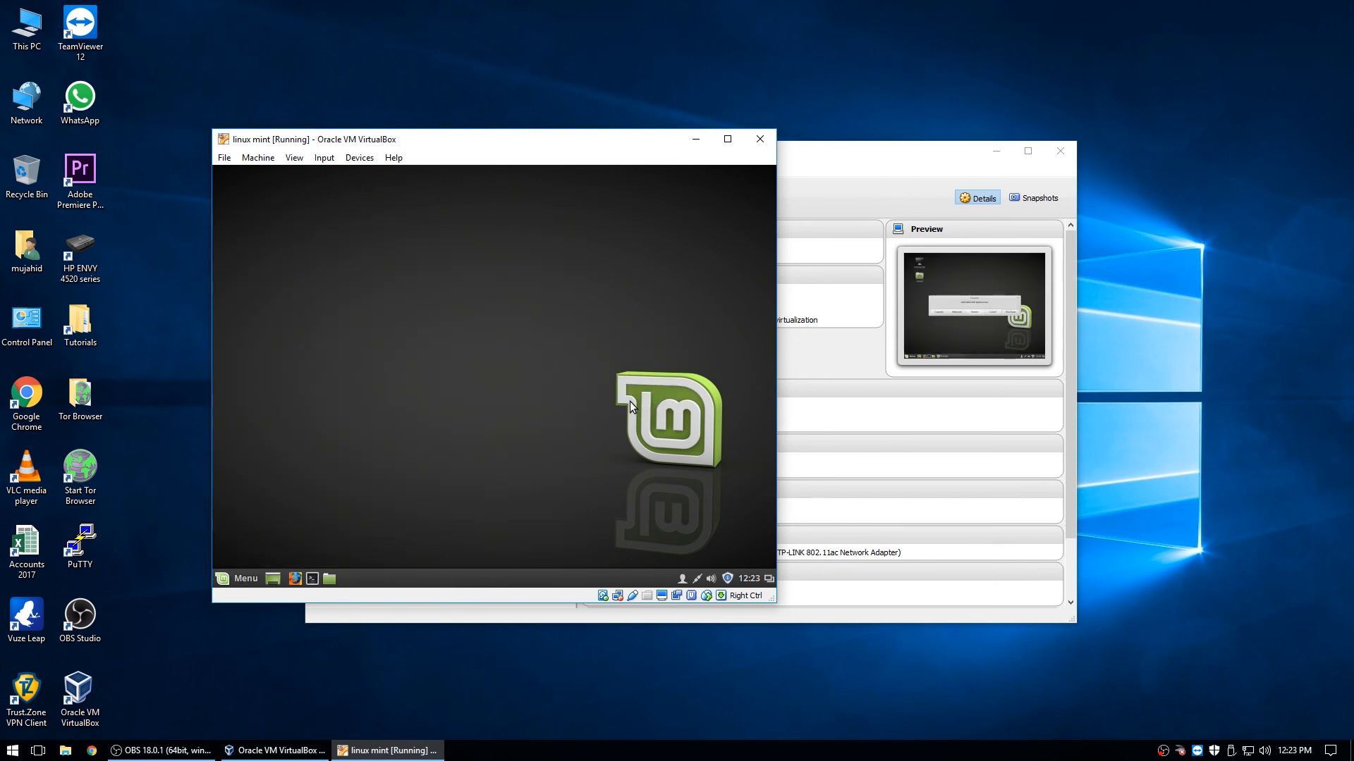